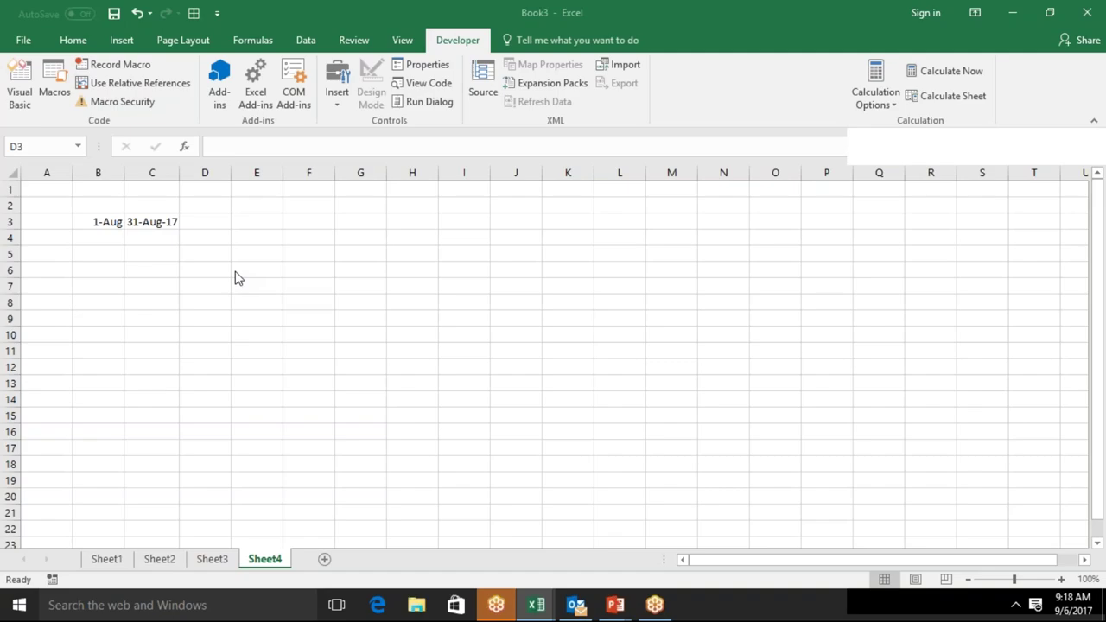
Open the VBA editor, collapse IPT_Excel_School and expand Book4's Microsoft Excel Objects
click(23, 99)
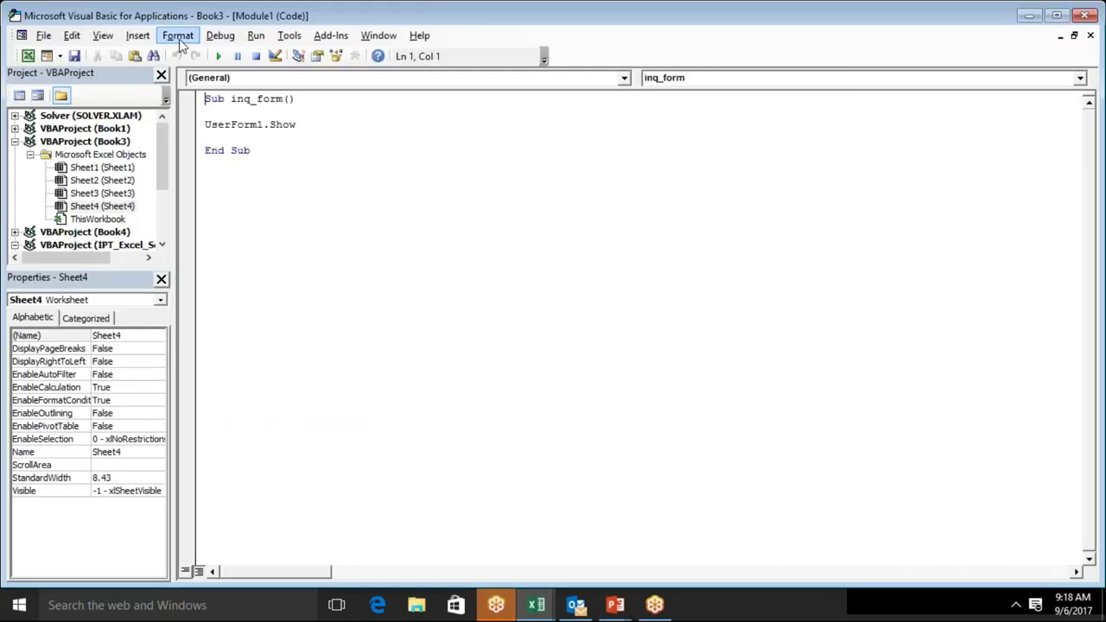
click(179, 39)
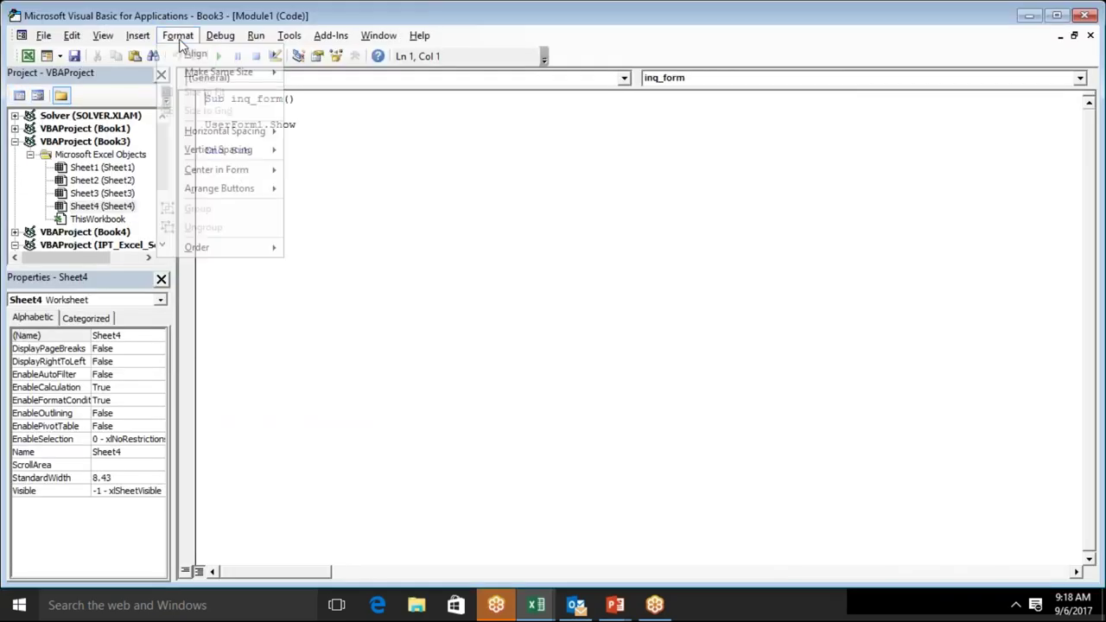
click(399, 182)
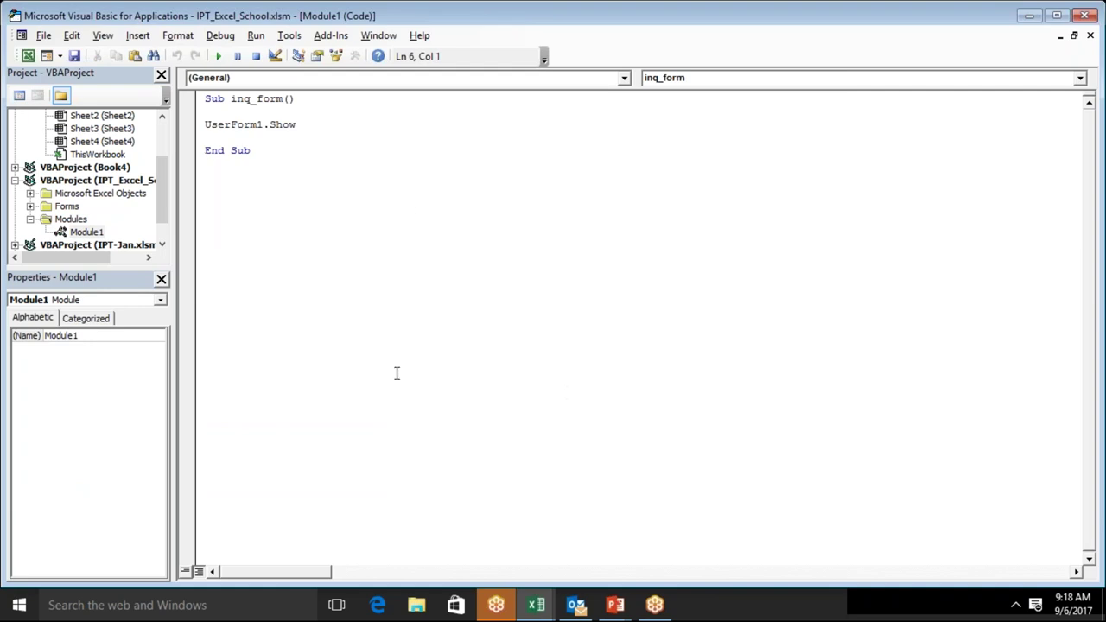
click(15, 180)
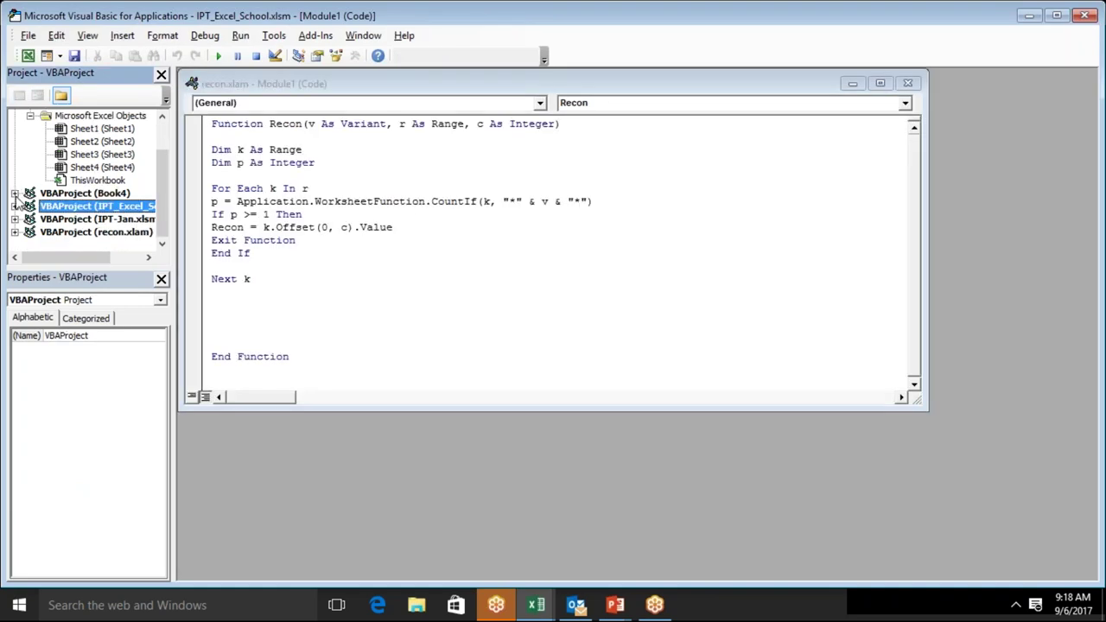
click(15, 194)
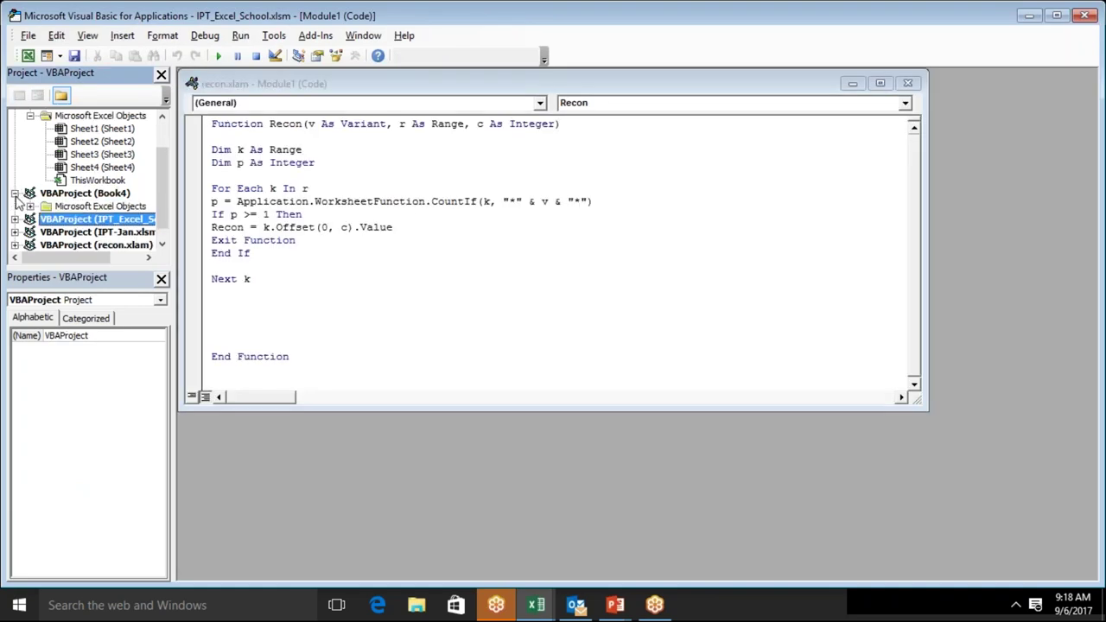
click(83, 195)
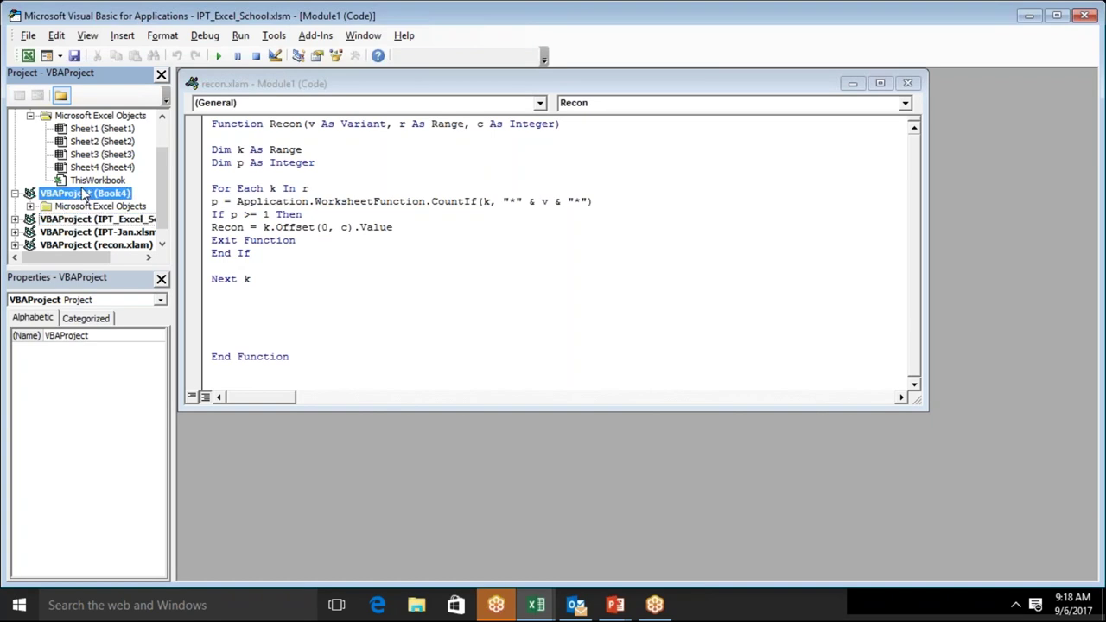
click(33, 208)
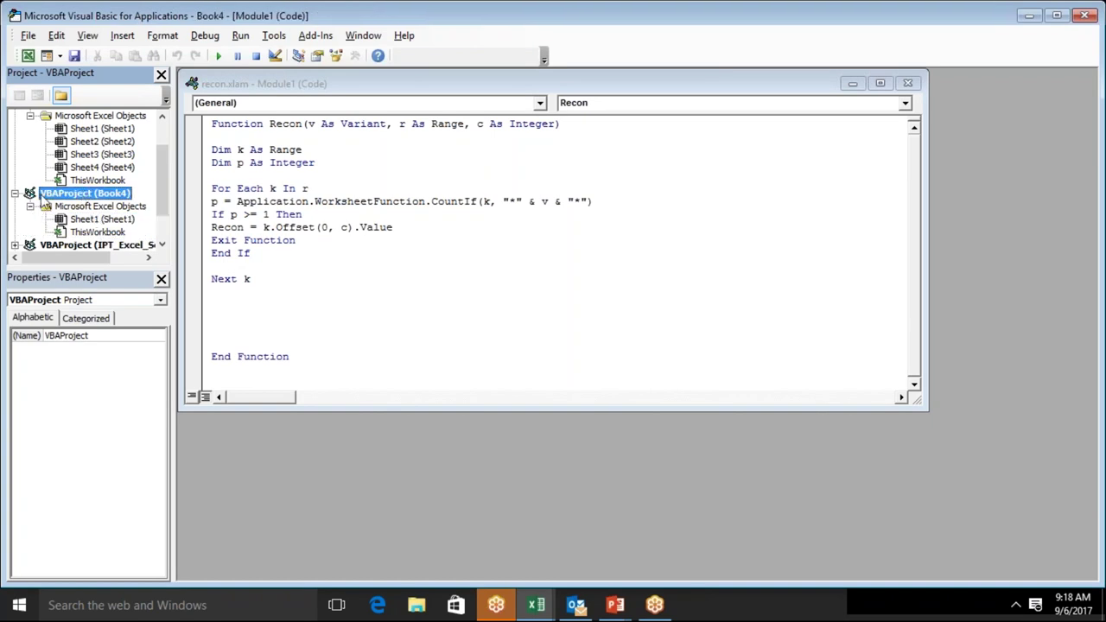
click(128, 36)
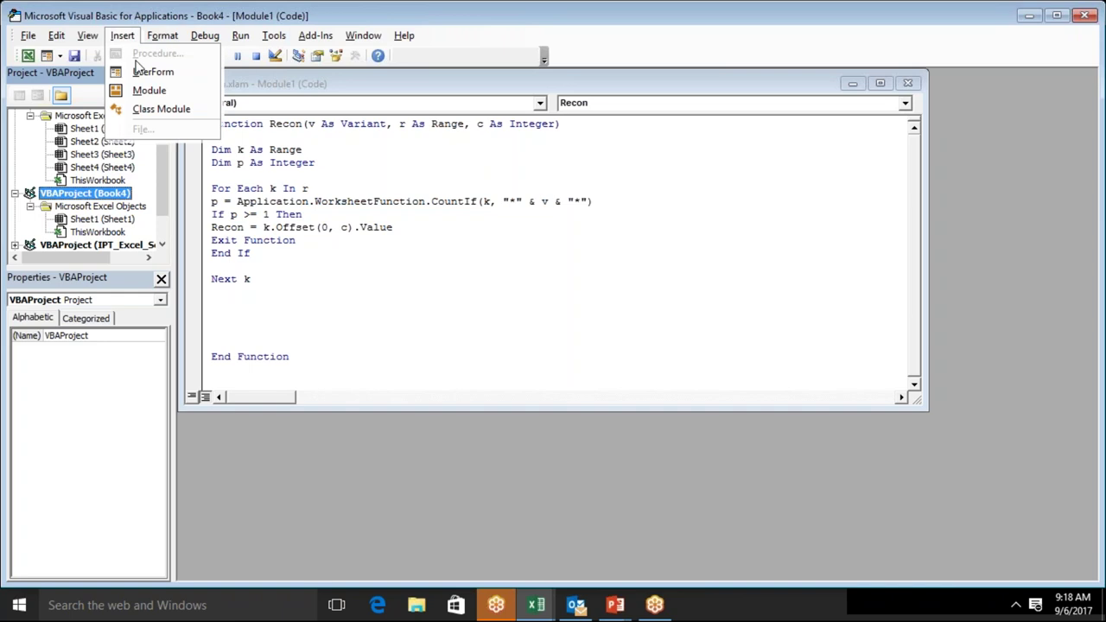
Insert a new module with the header Function CDay(s As Date, e As Date, d As String)
click(147, 92)
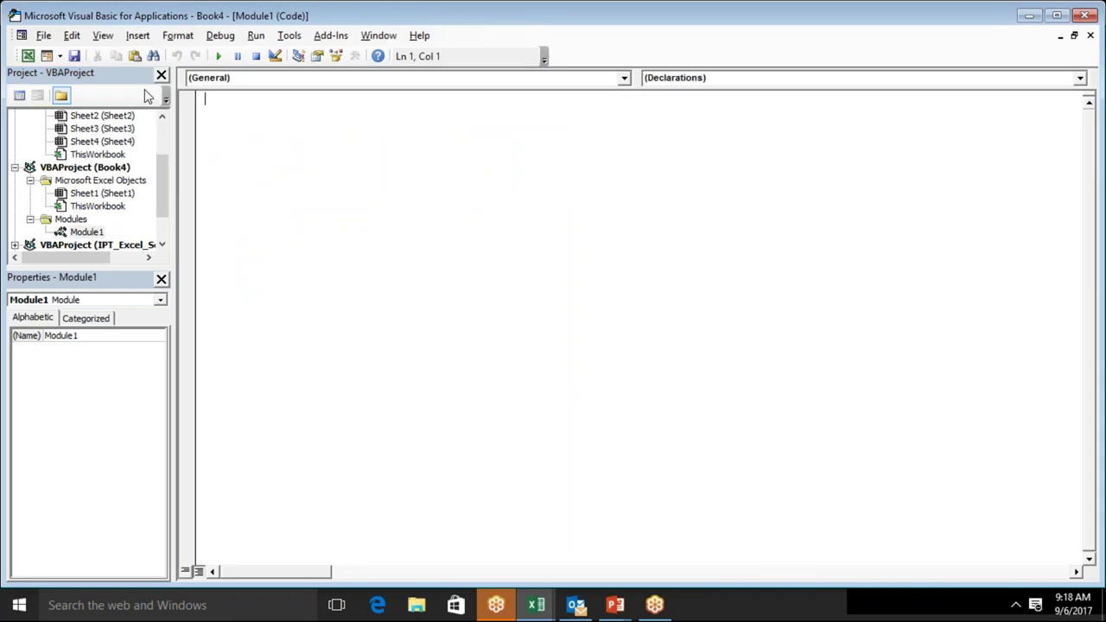
text(function )
text(CDay)
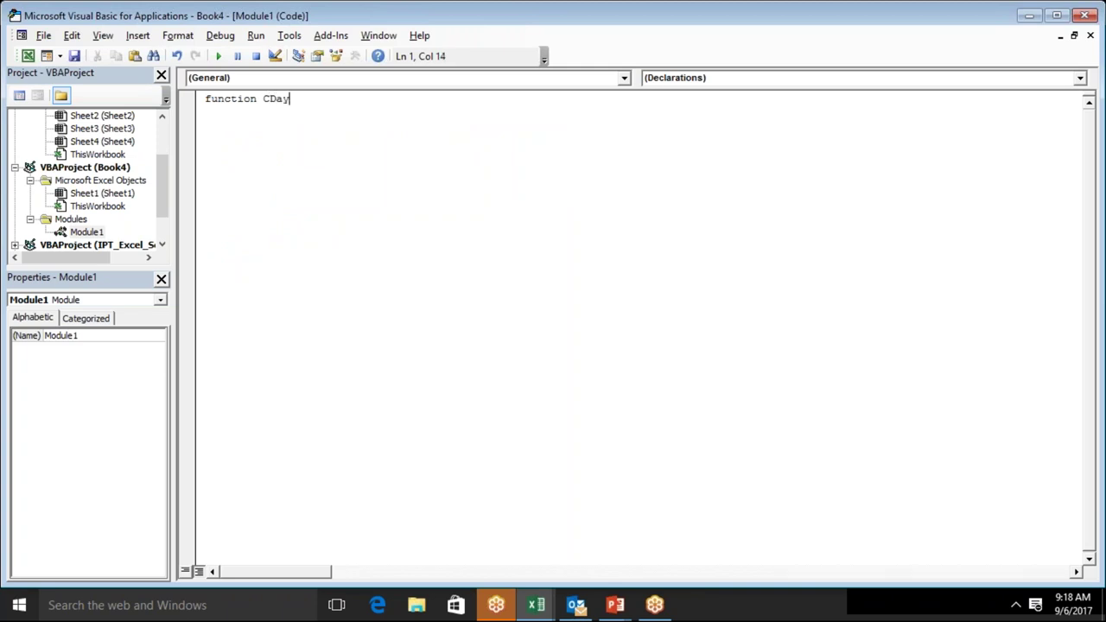
text(()
text(s)
text( as date,e )
text(as date,)
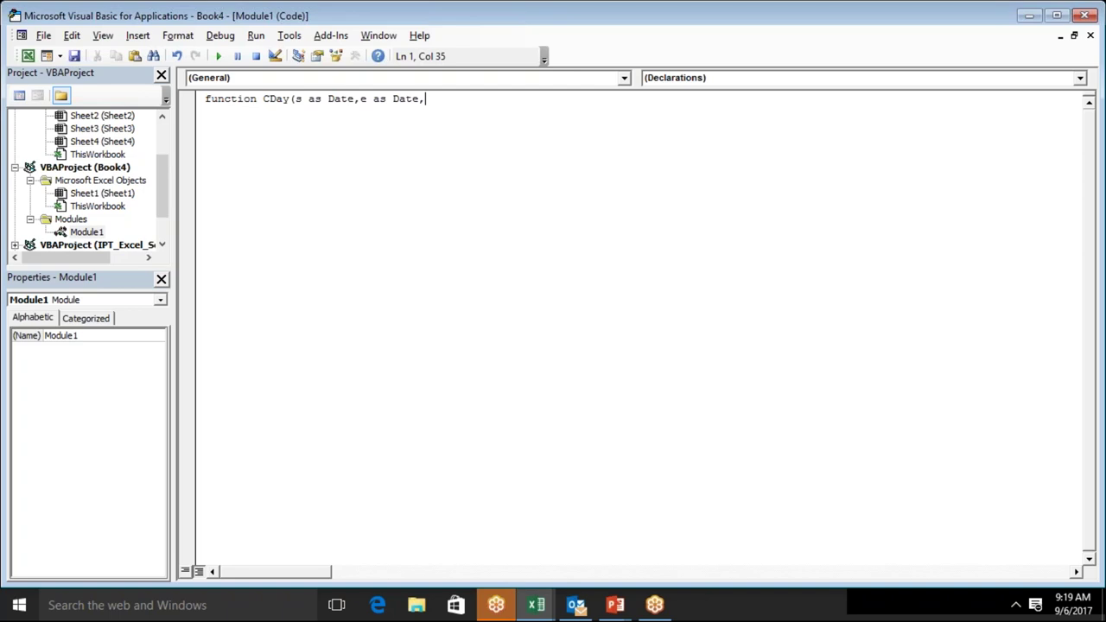
text(d )
text(as )
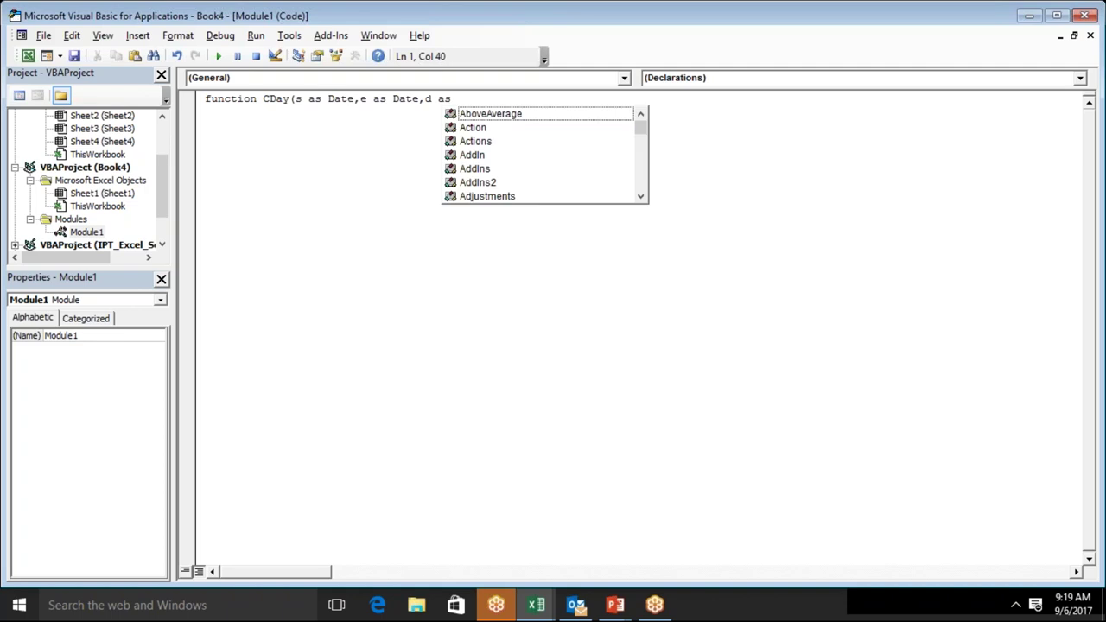
text(str)
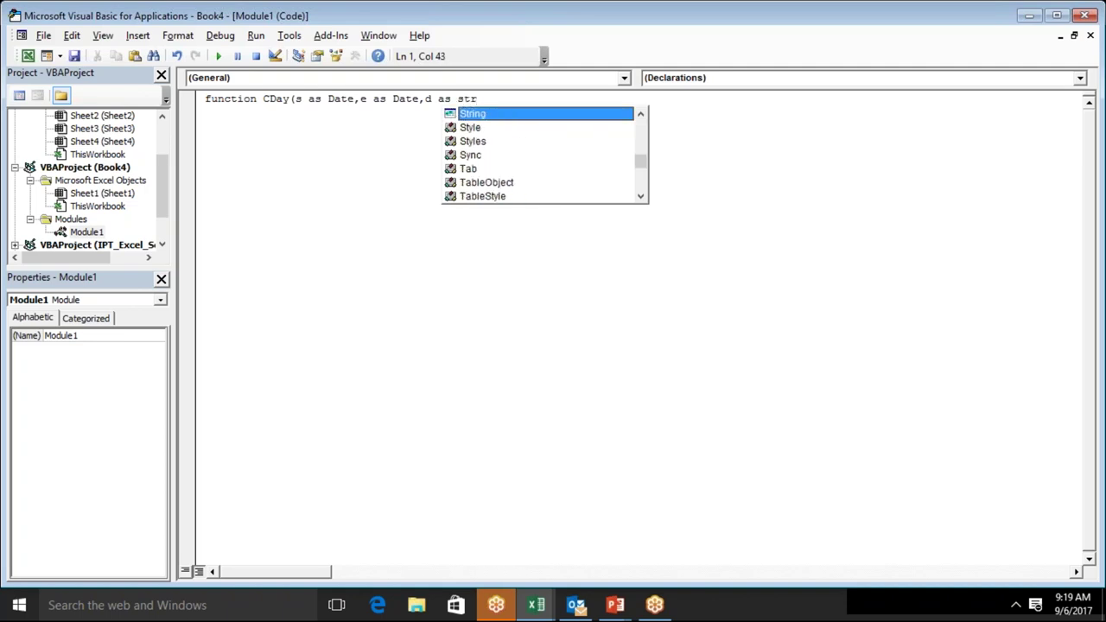
key(Tab)
text())
key(Return)
key(Return)
key(Return)
key(Return)
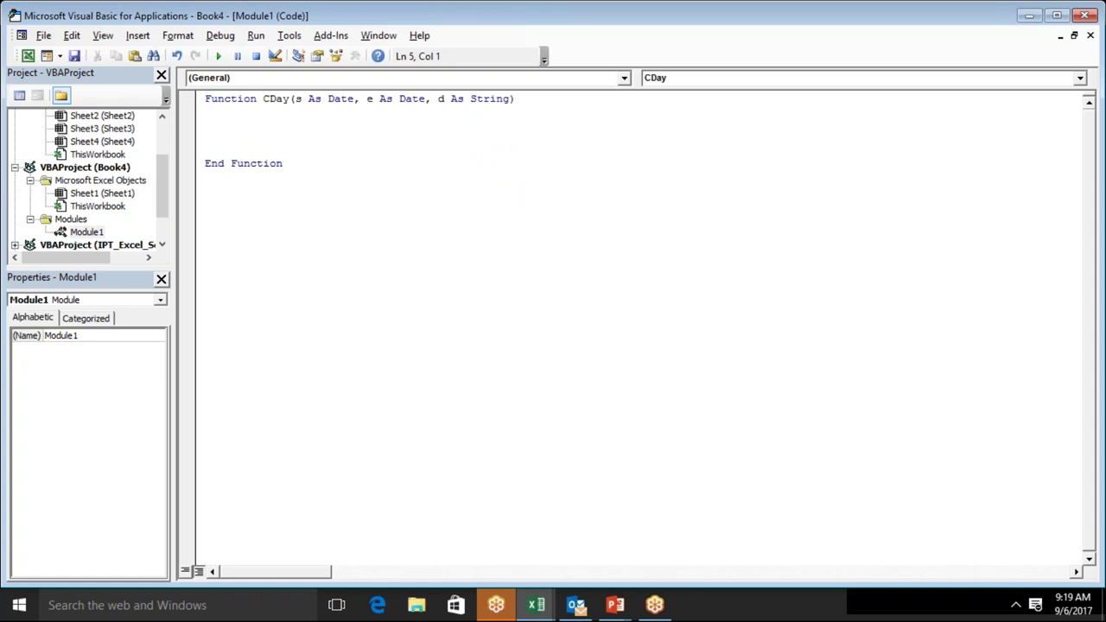
Add the For i = s To e loop line, then switch to Excel's B3
key(Return)
key(Up)
key(Up)
key(Up)
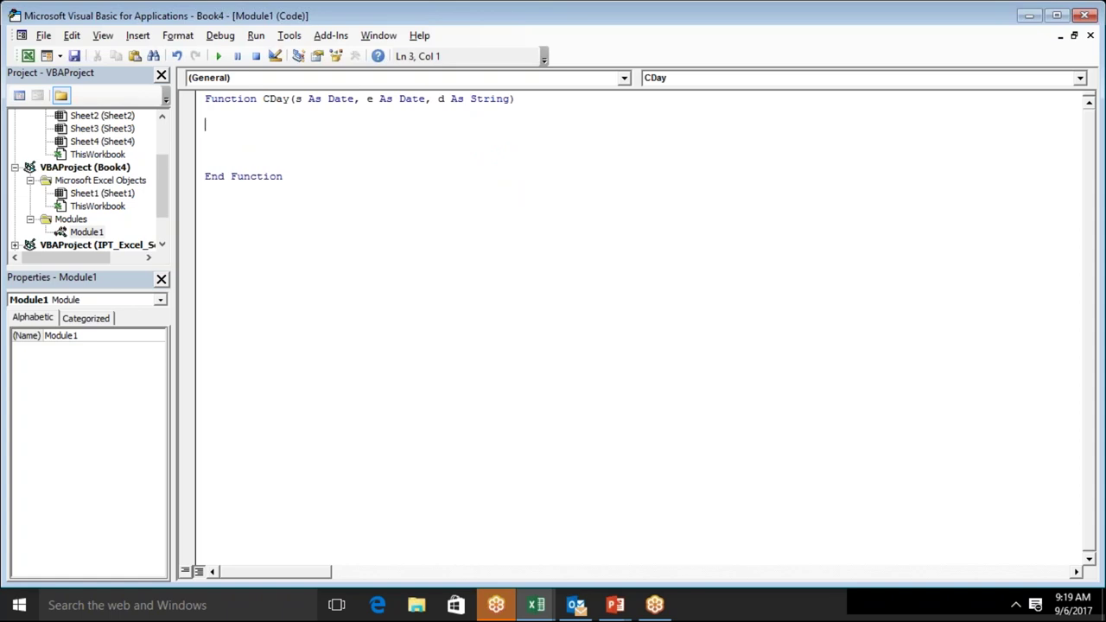
text(for )
text( = s to e)
key(Return)
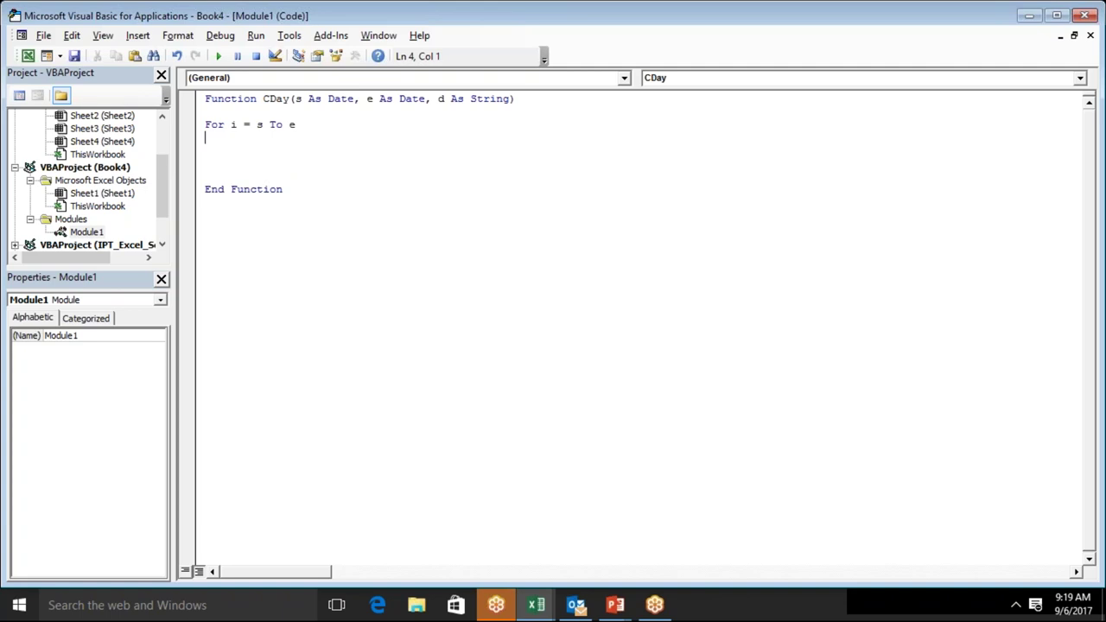
key(alt+F11)
click(117, 222)
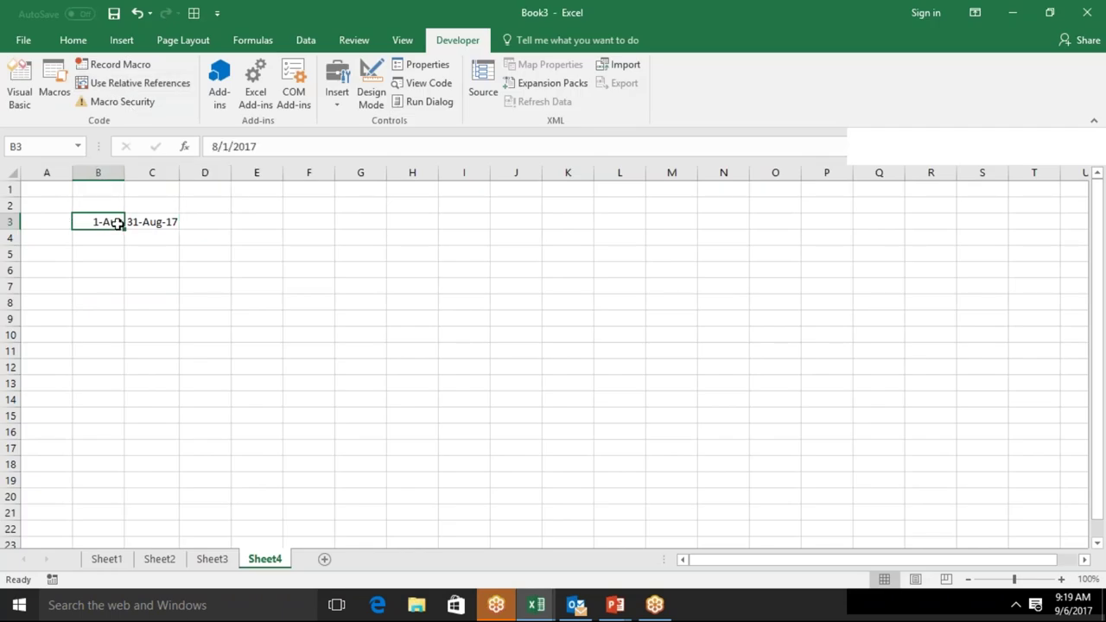
Show B3's 1-Aug date as the serial number 42948, undo, and return to VBA
key(ctrl+shift+asciitilde)
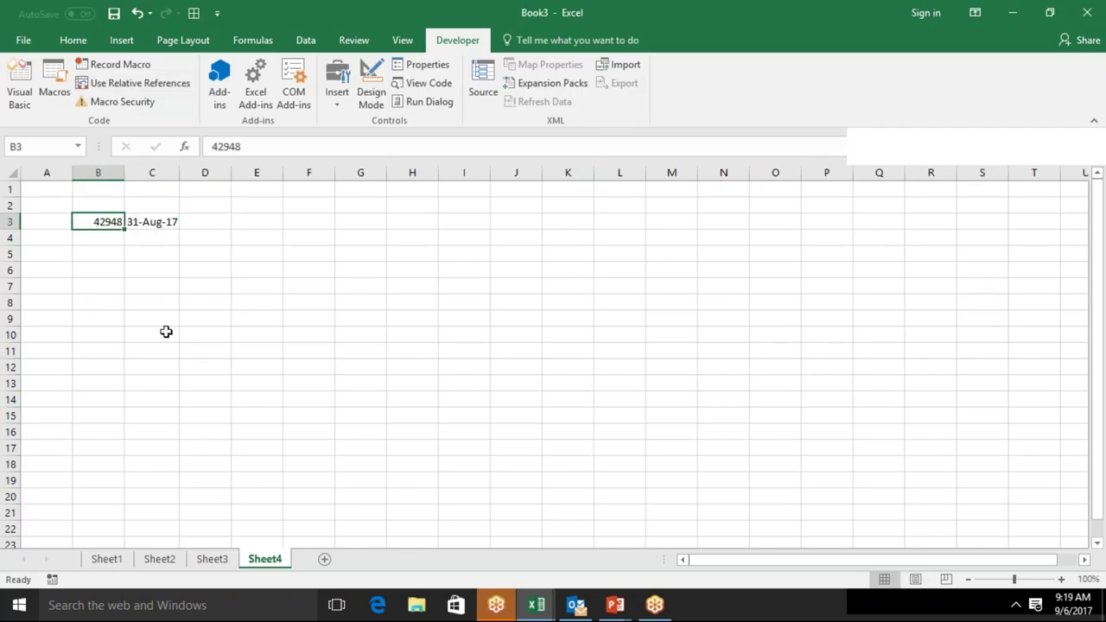
key(ctrl+z)
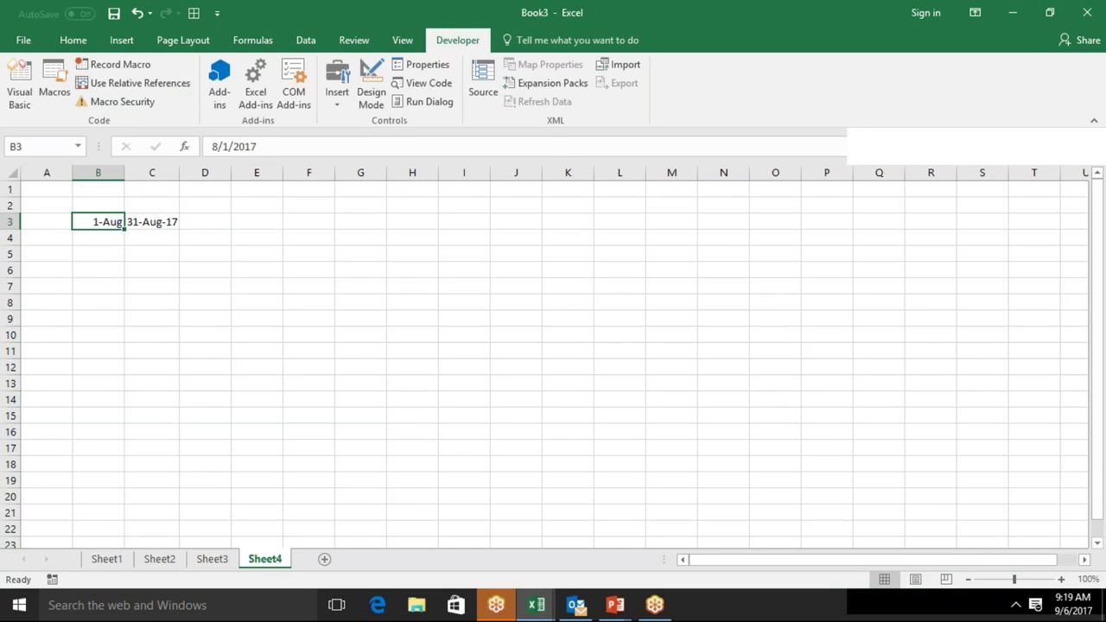
key(alt+F11)
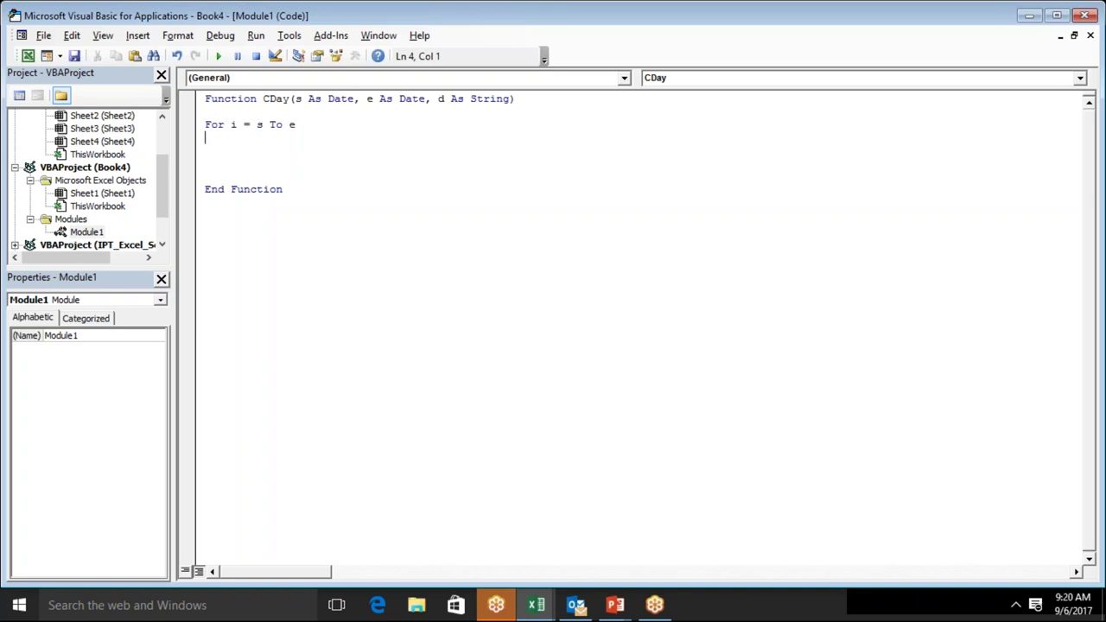
Add blank lines under the CDay header and declare Dim p As String
key(Return)
key(Return)
key(Up)
key(Up)
key(Up)
key(Return)
key(Up)
text(dim )
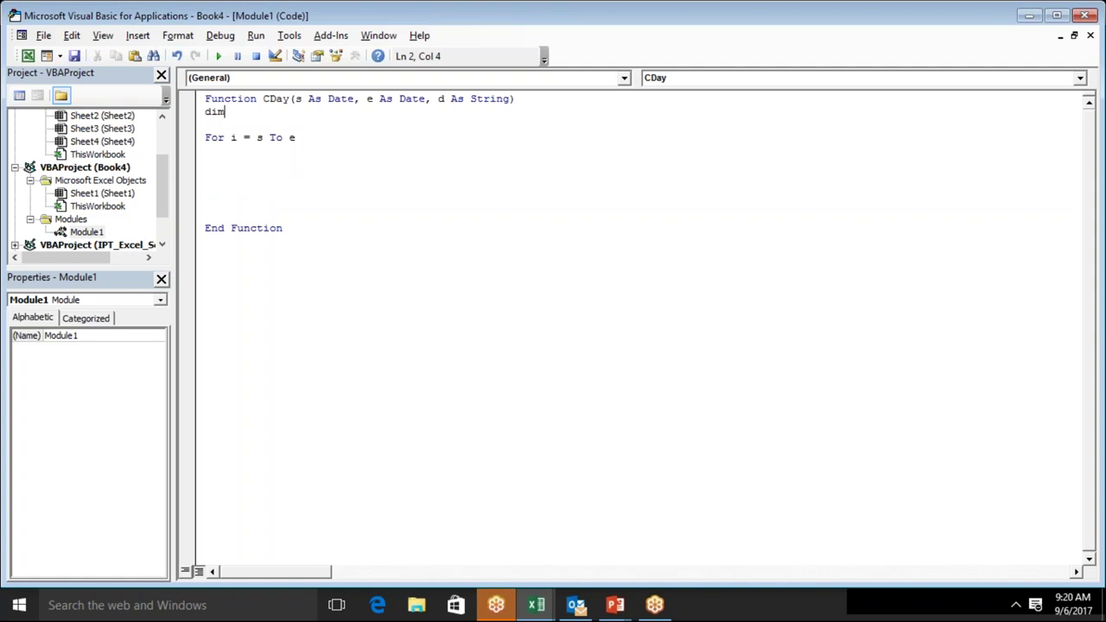
text(p as te)
text(=)
key(BackSpace)
key(BackSpace)
key(BackSpace)
key(BackSpace)
key(BackSpace)
key(ctrl+space)
text(str)
key(Tab)
In the loop, set p = Format(i, "DDD") and add If p = d Then
key(Down)
key(Down)
key(Down)
text(p=)
text(format)
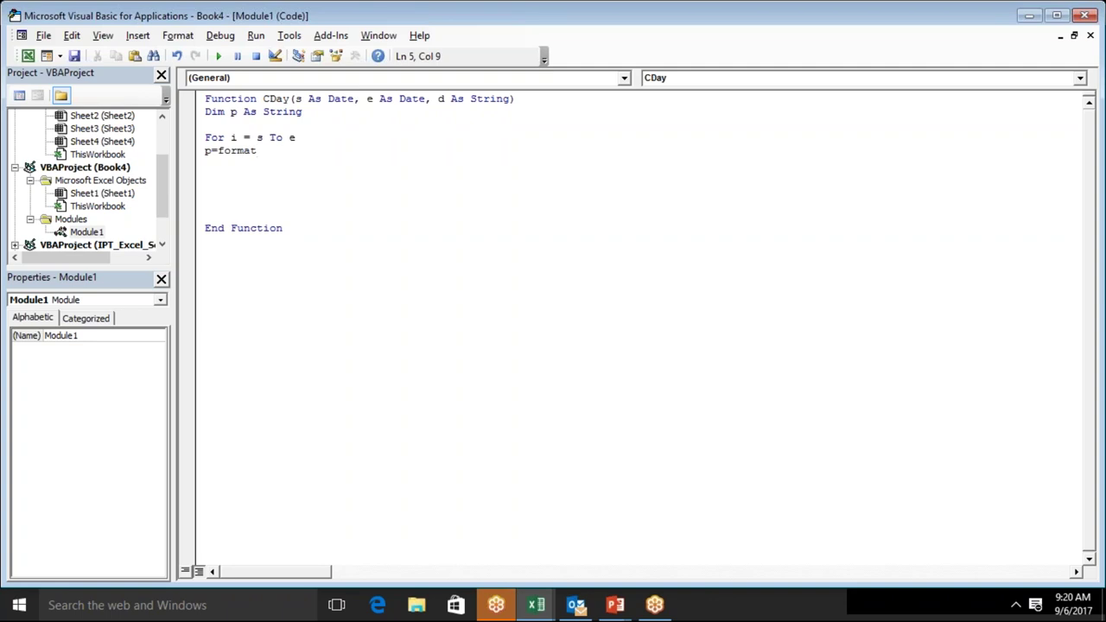
text(()
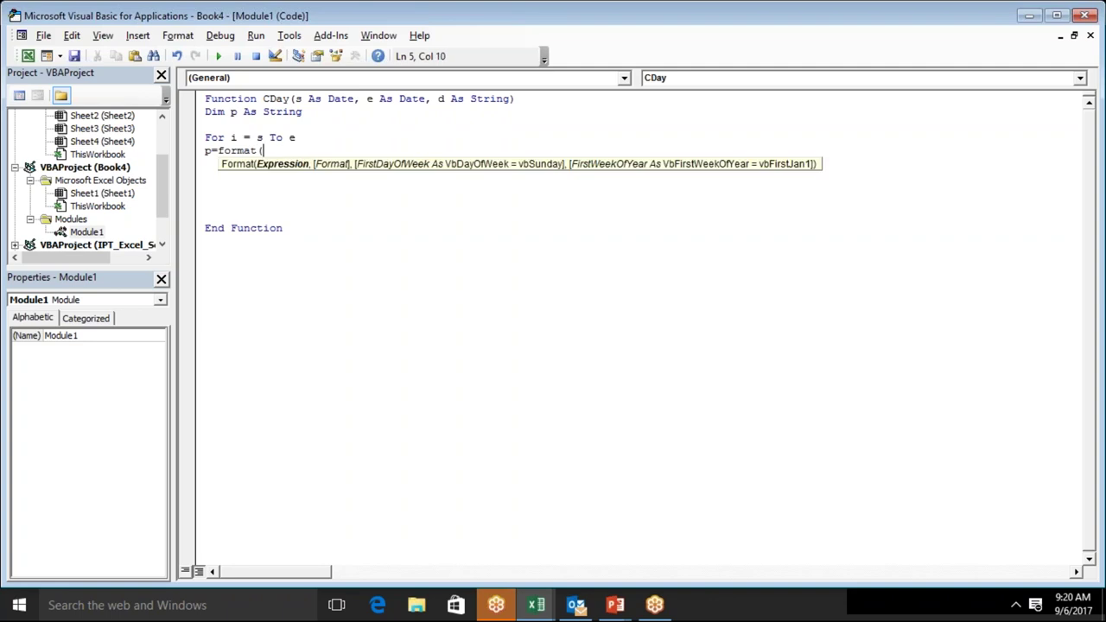
text(i,"DDD"))
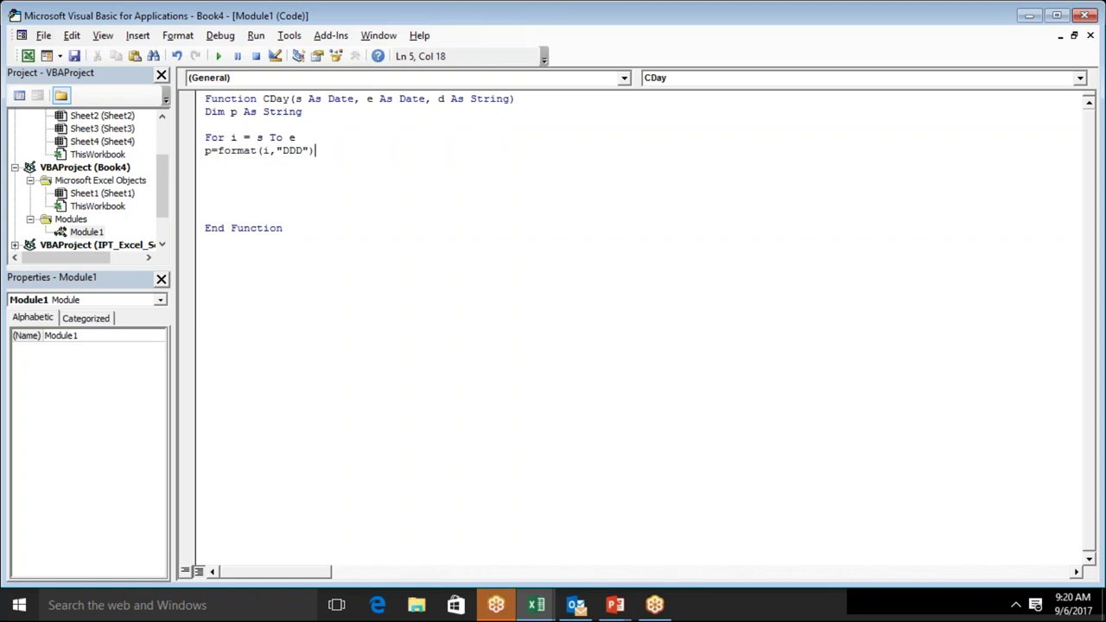
key(Return)
key(Return)
text(if p=d )
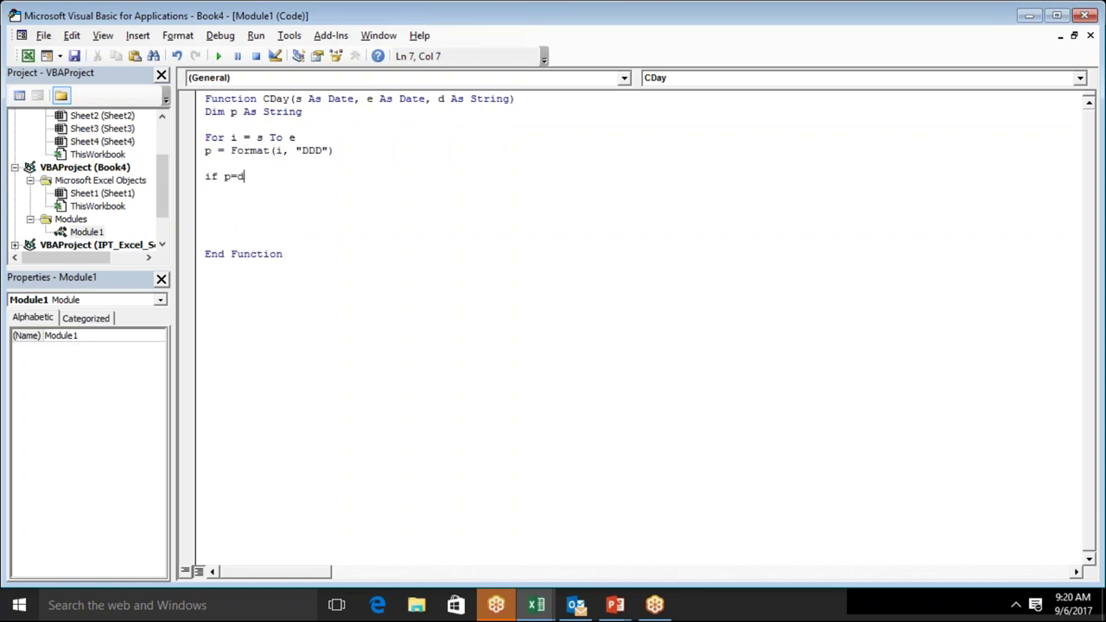
text(thn)
key(BackSpace)
text(en)
key(Return)
key(Up)
key(Up)
key(Up)
key(Up)
key(Up)
Declare the counter variable with Dim k As Integer
text(dim)
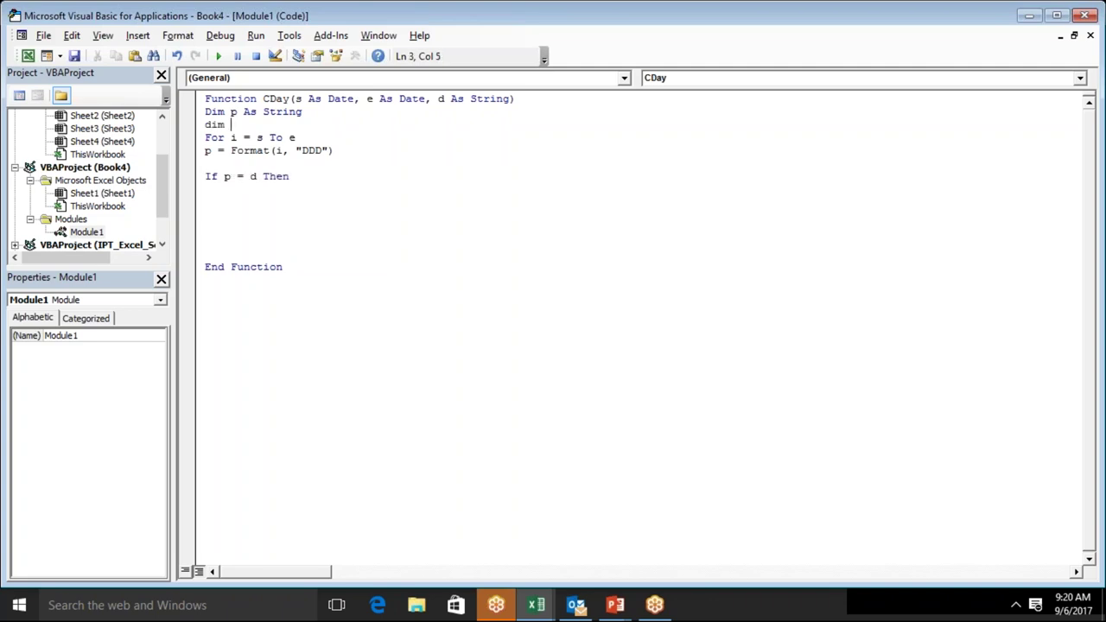
text(k a)
key(BackSpace)
text(s )
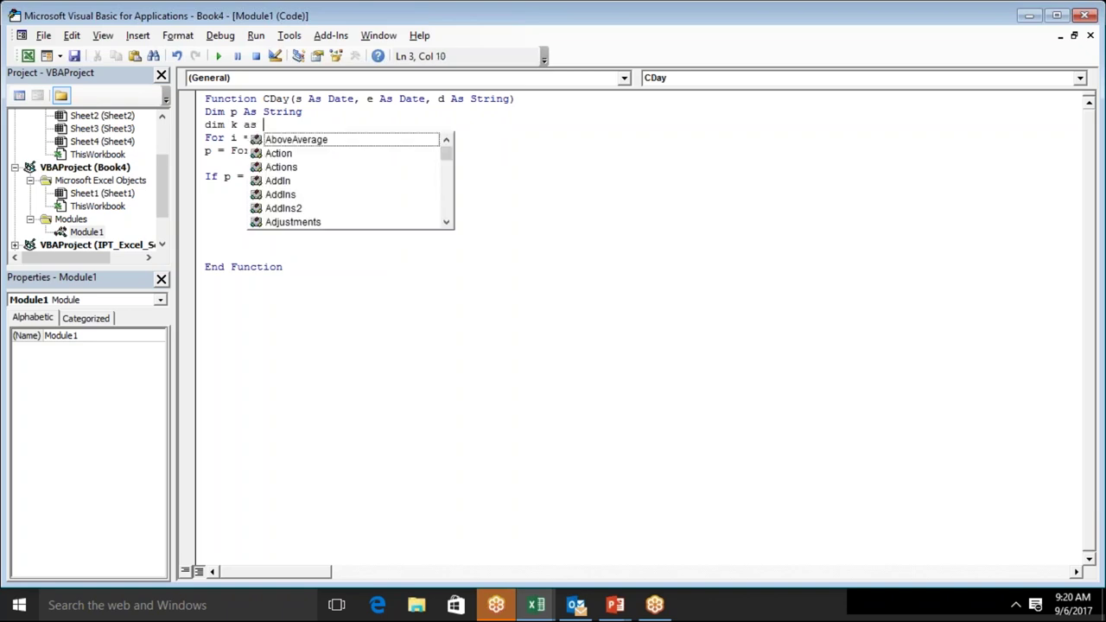
text(Int)
key(Tab)
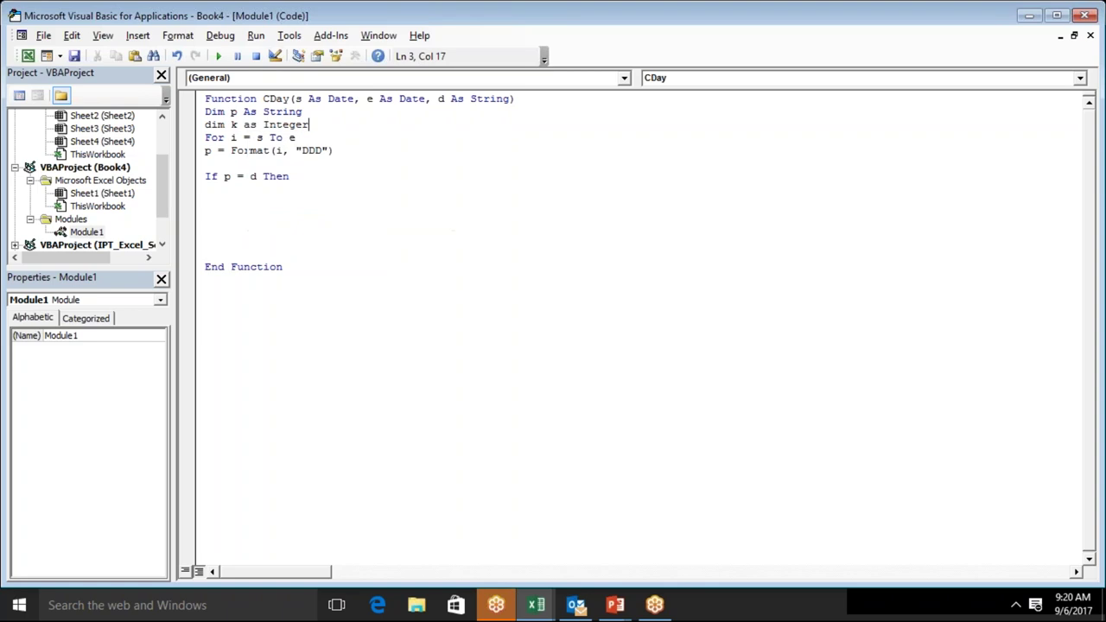
key(Return)
key(Down)
key(Down)
key(Down)
key(Down)
key(Down)
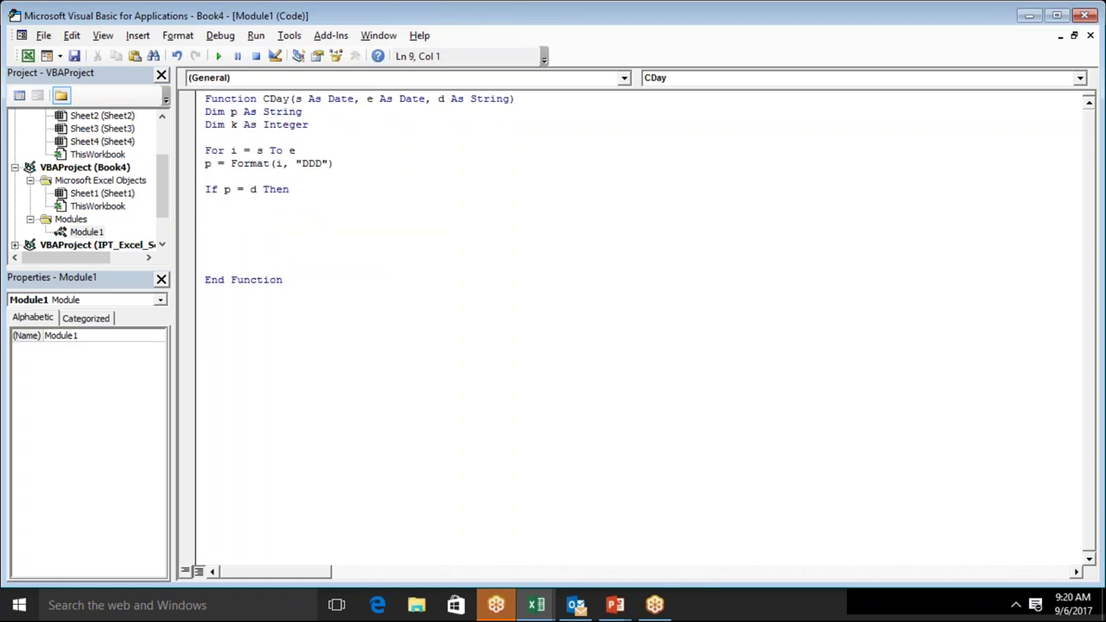
Add k = k + 1, End If, Next i and CDay = k to finish the function
text(k = k + 1)
key(Return)
text(end if)
key(Return)
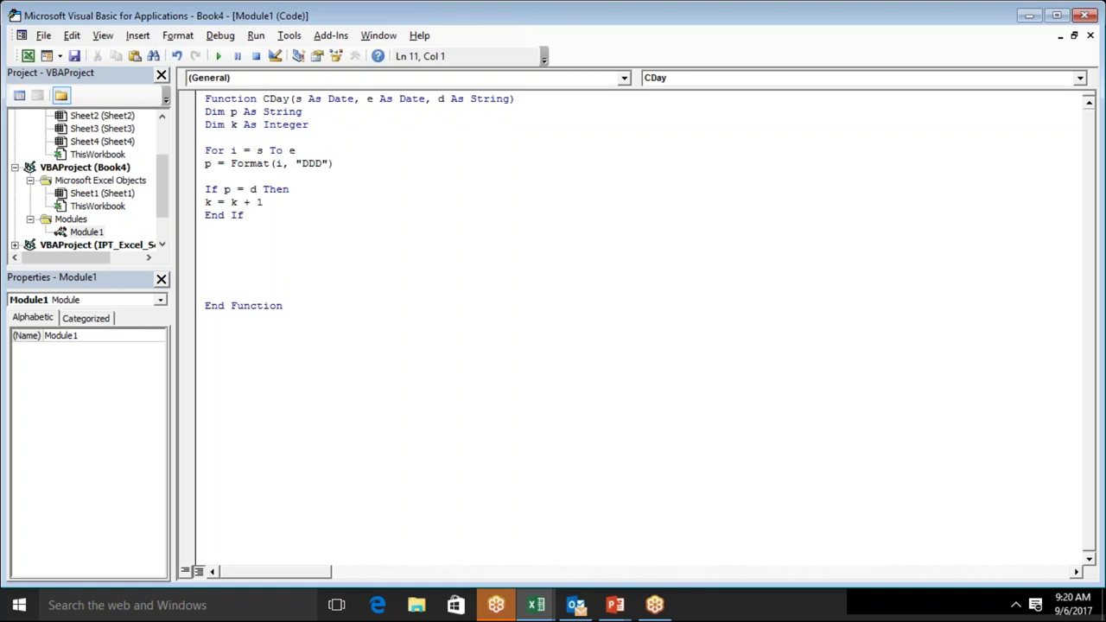
key(Return)
text(next i)
key(Return)
key(Return)
text(Cday=k)
key(Return)
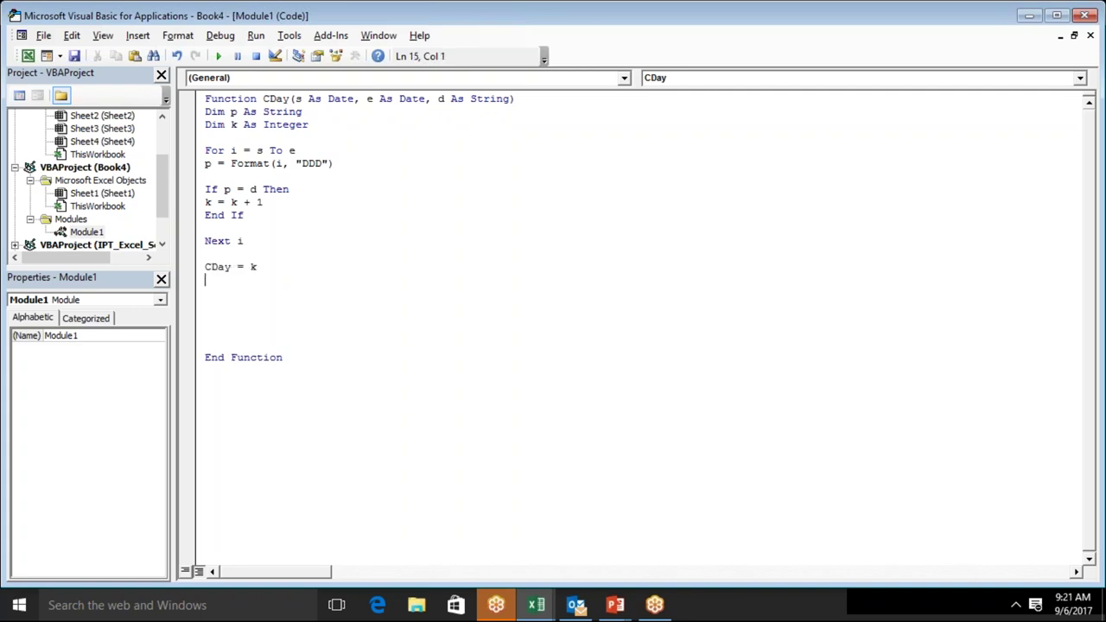
key(alt+F11)
Abandon the D3 formula and copy the 1-Aug and 31-Aug-17 dates in B3:C3
click(205, 219)
text(=)
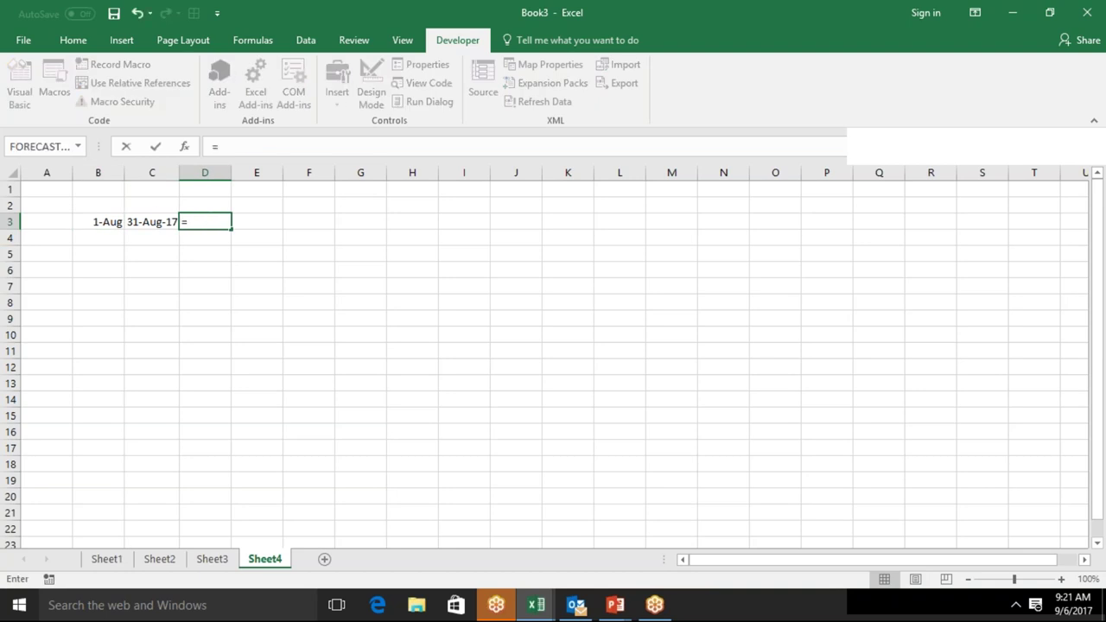
text(cd)
key(BackSpace)
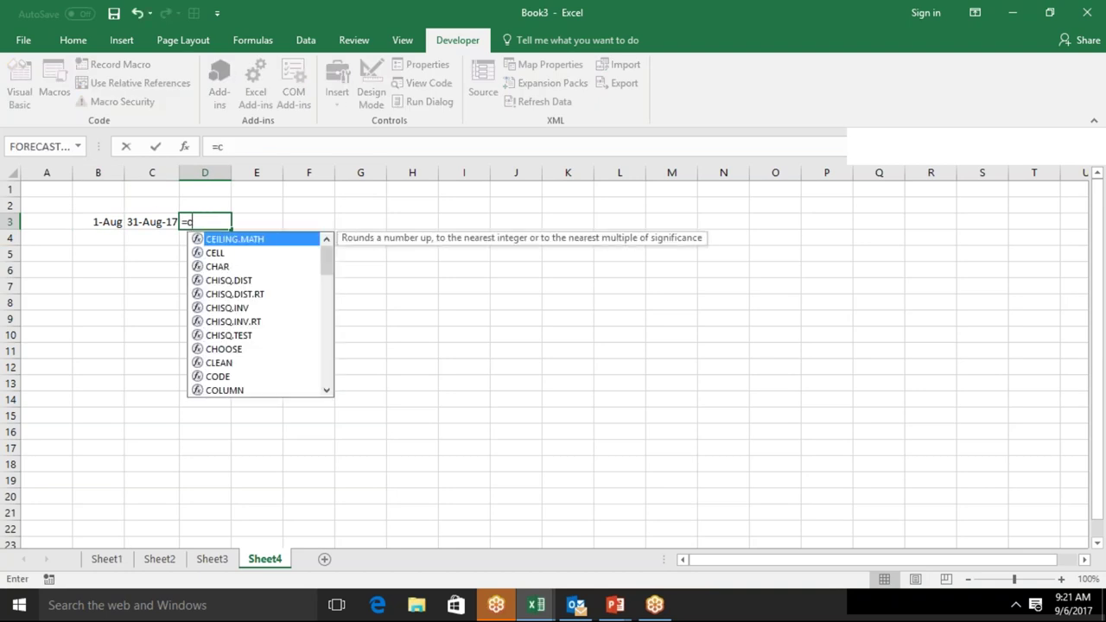
key(Escape)
key(Left)
key(Left)
key(shift+Right)
key(ctrl+c)
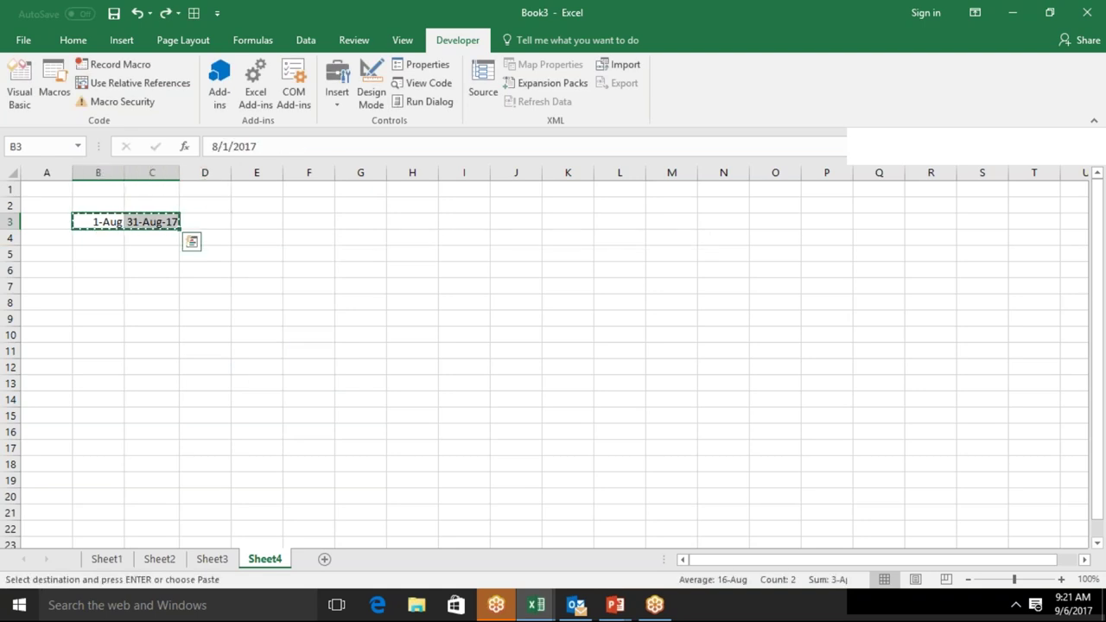
Paste the dates into Book4's C2:D2 and widen column D
click(533, 605)
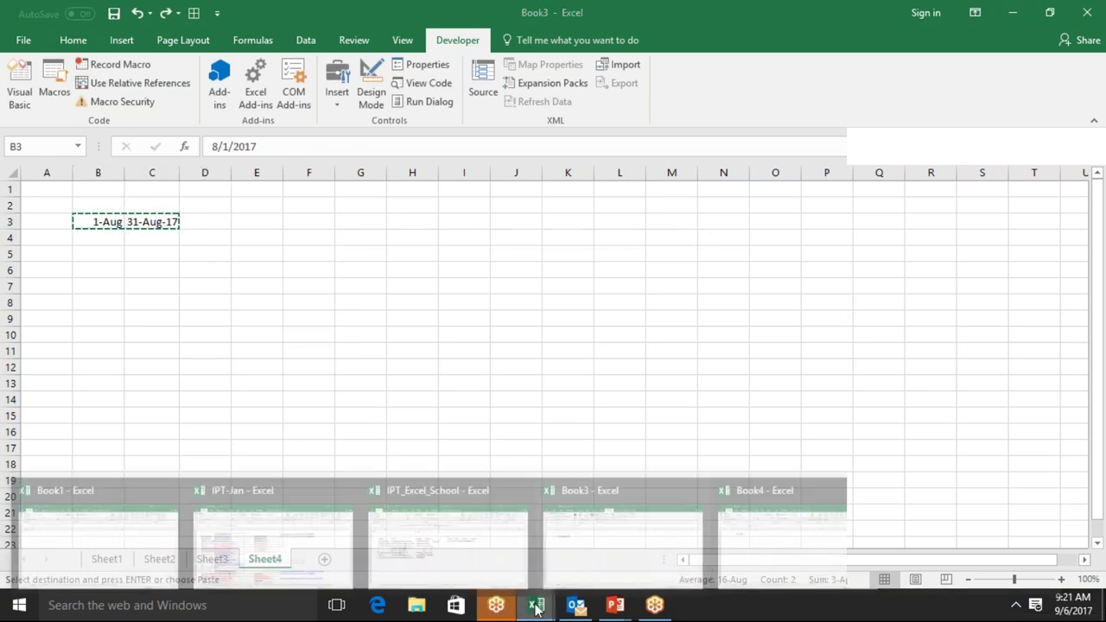
click(770, 550)
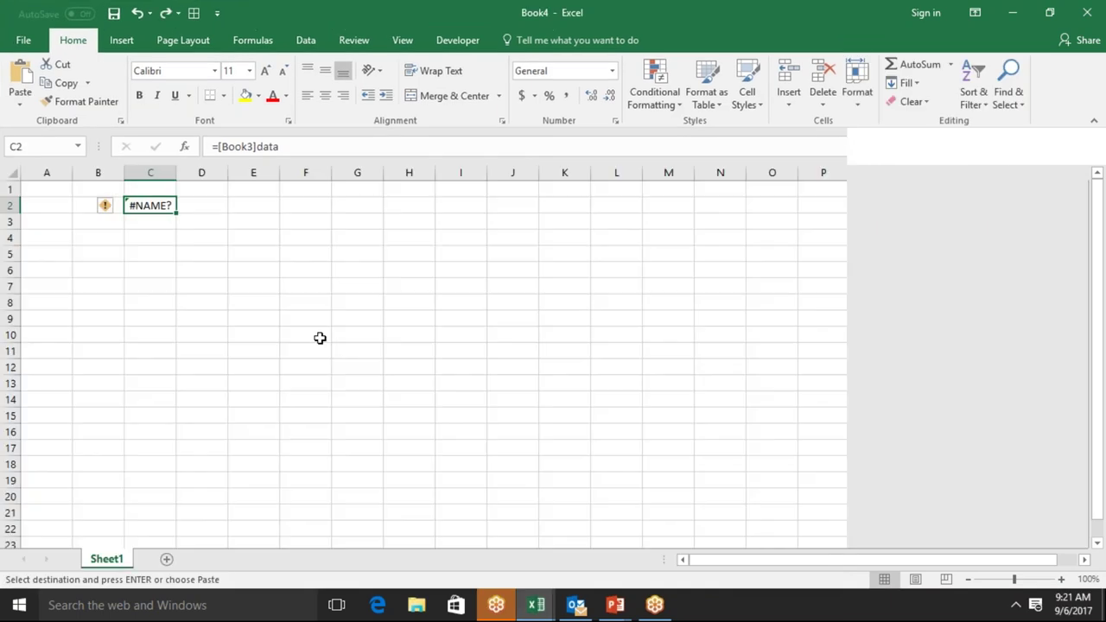
key(ctrl+v)
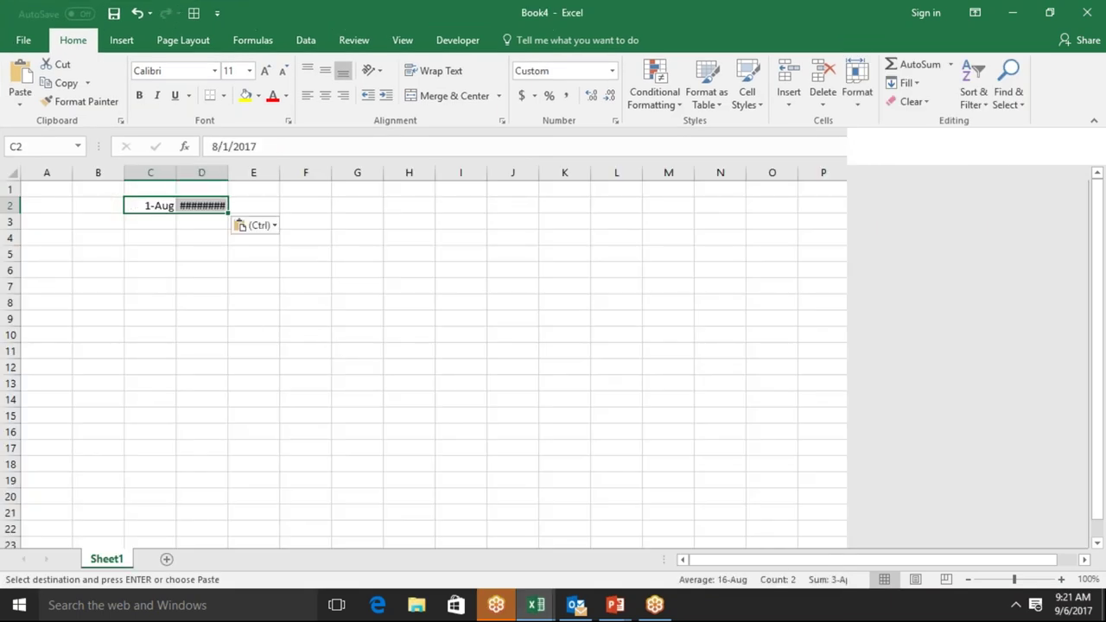
drag(223, 176, 228, 177)
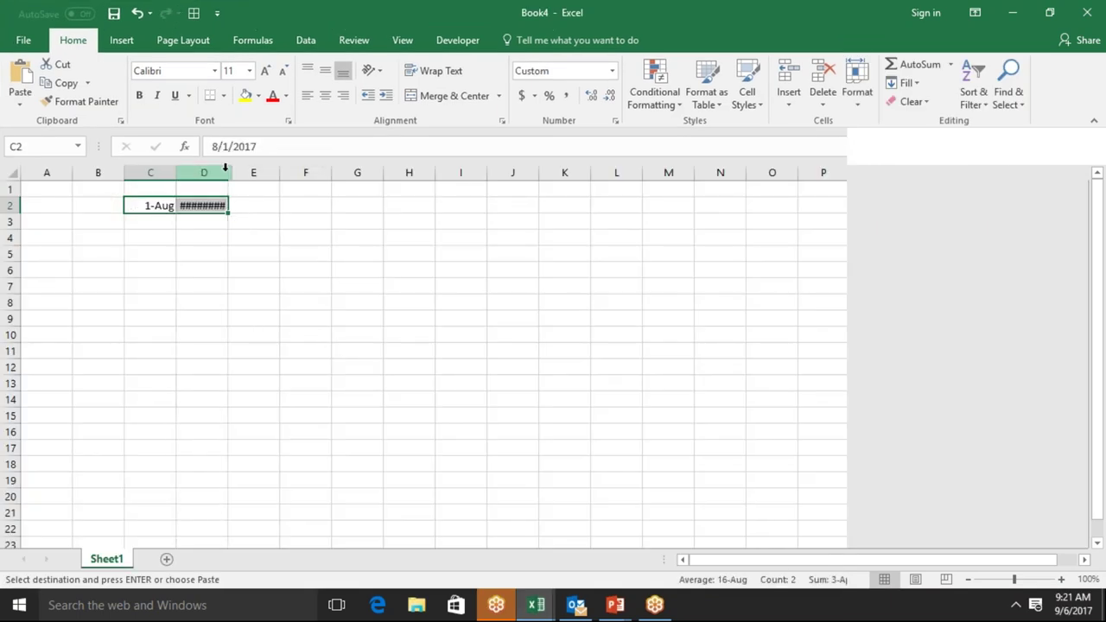
Enter =CDay(C2,D2,"Sat") in E2, returning 4, then go back to the VBA code
click(246, 203)
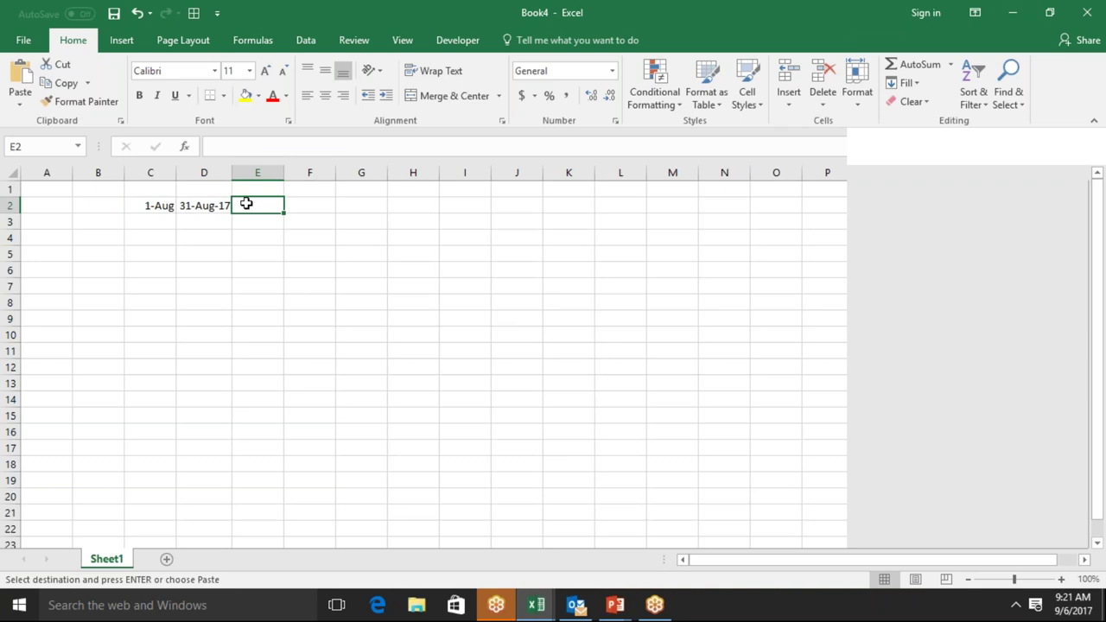
text(=CDay()
click(151, 205)
text(,)
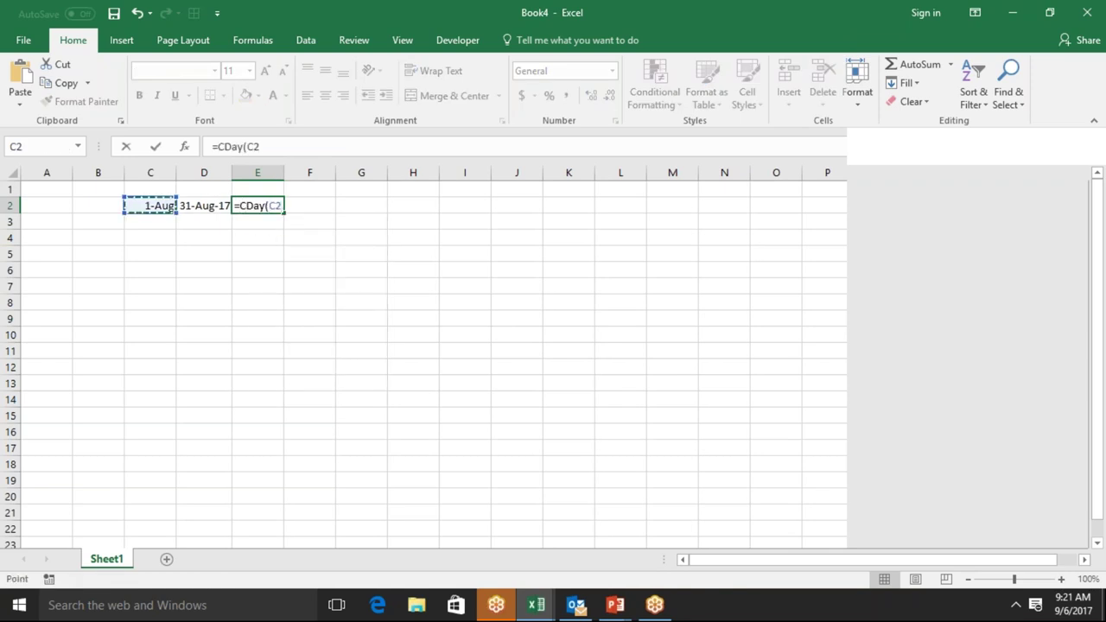
click(204, 206)
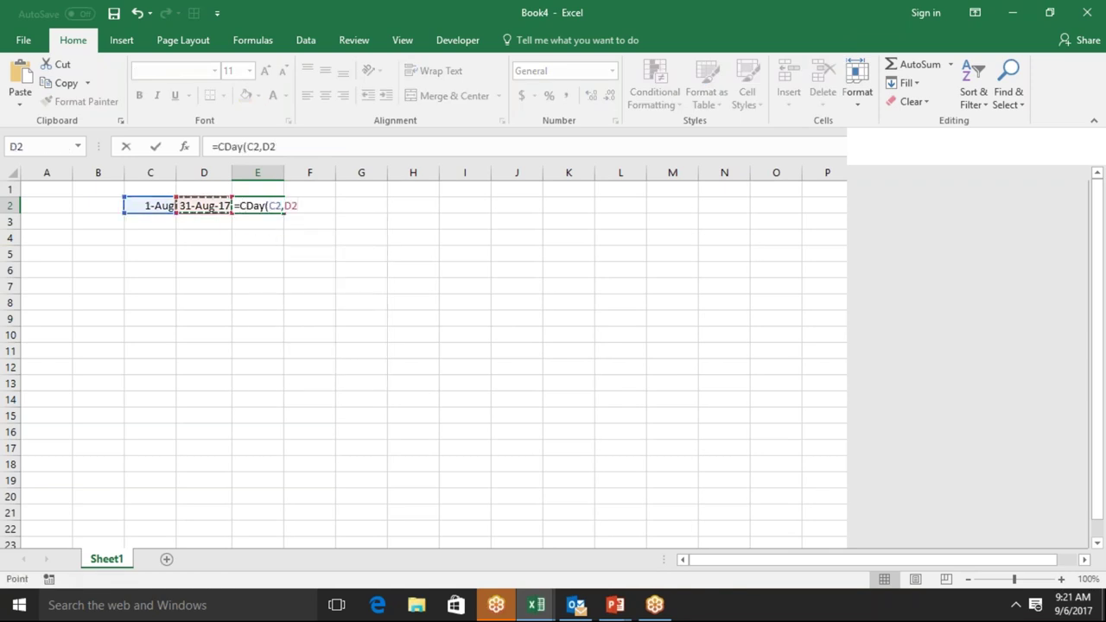
text(,)
text("Sa)
text(")
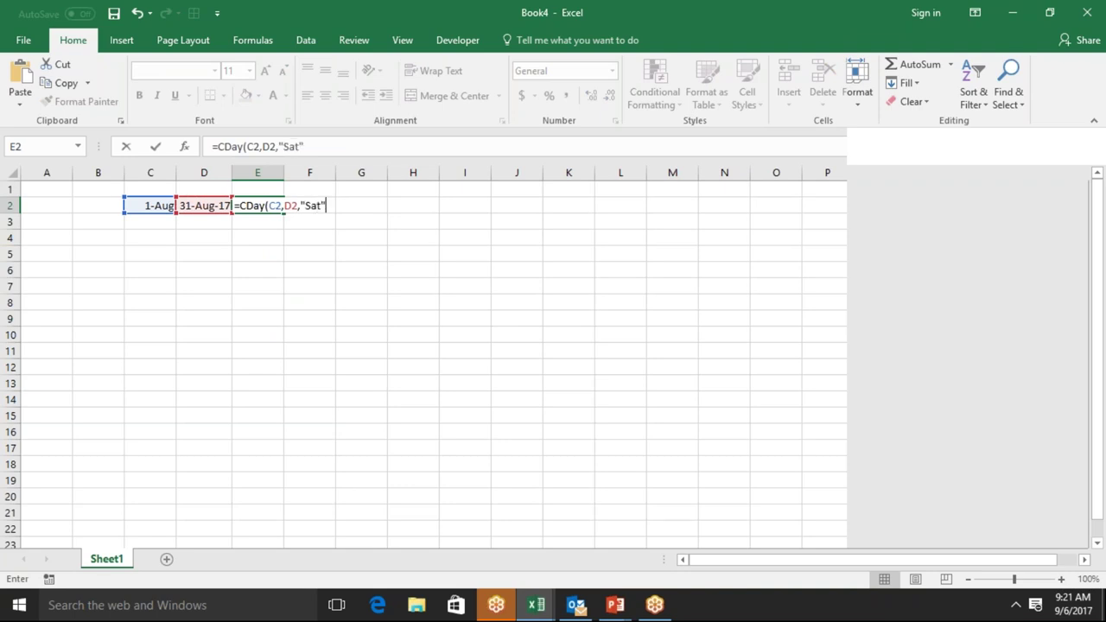
text())
key(Return)
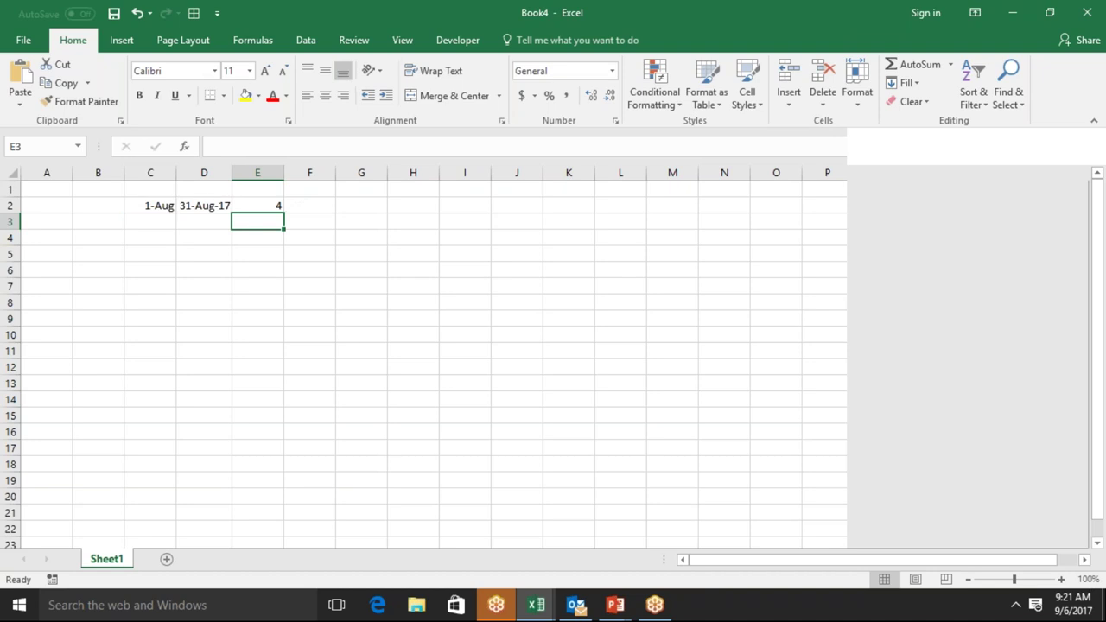
click(258, 206)
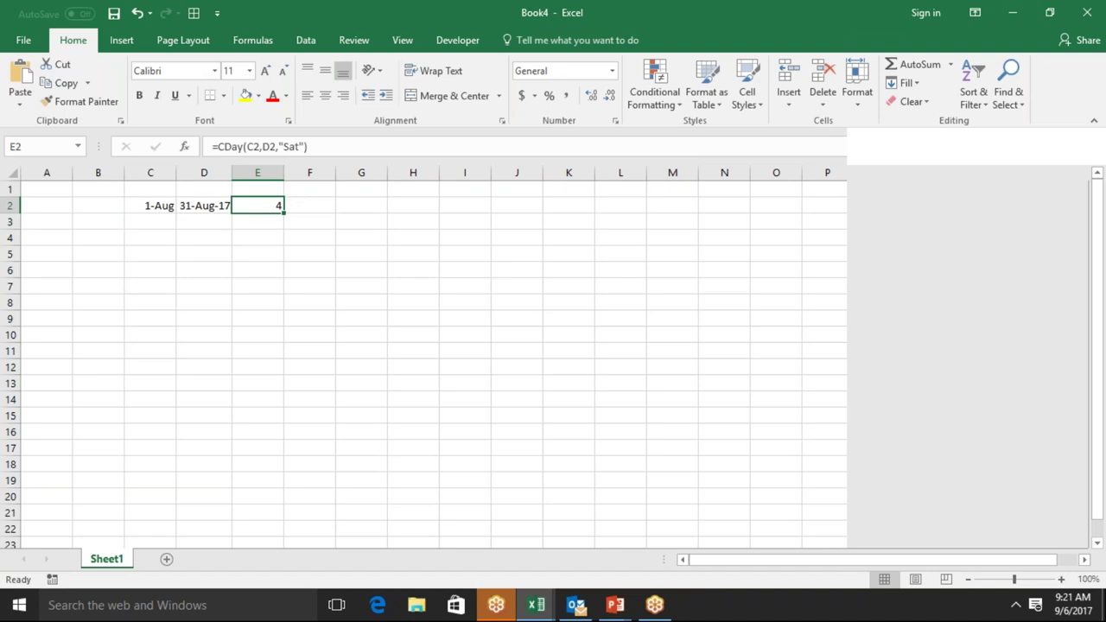
key(alt+Tab)
key(alt+Tab)
key(alt+Tab)
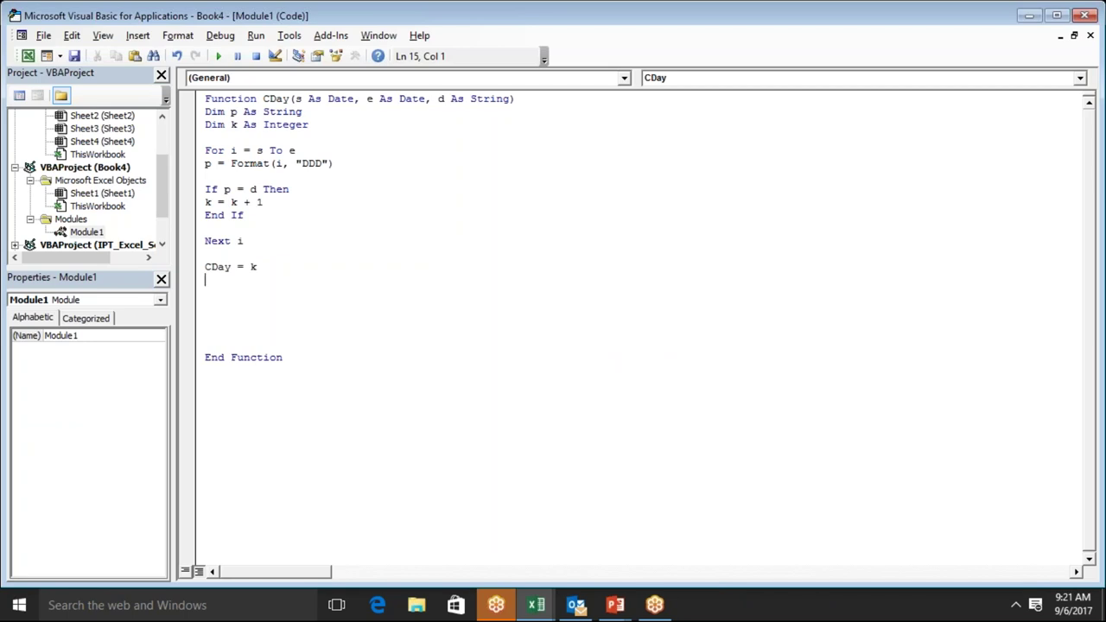
double_click(299, 100)
double_click(369, 100)
double_click(440, 100)
click(263, 151)
double_click(260, 150)
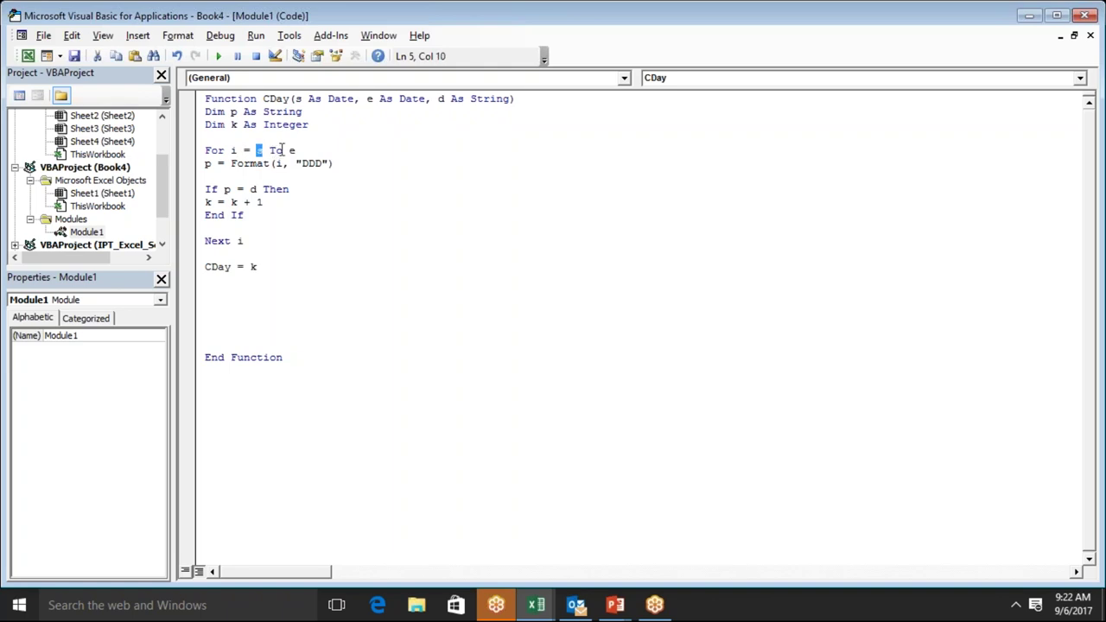
double_click(276, 150)
double_click(278, 164)
double_click(304, 160)
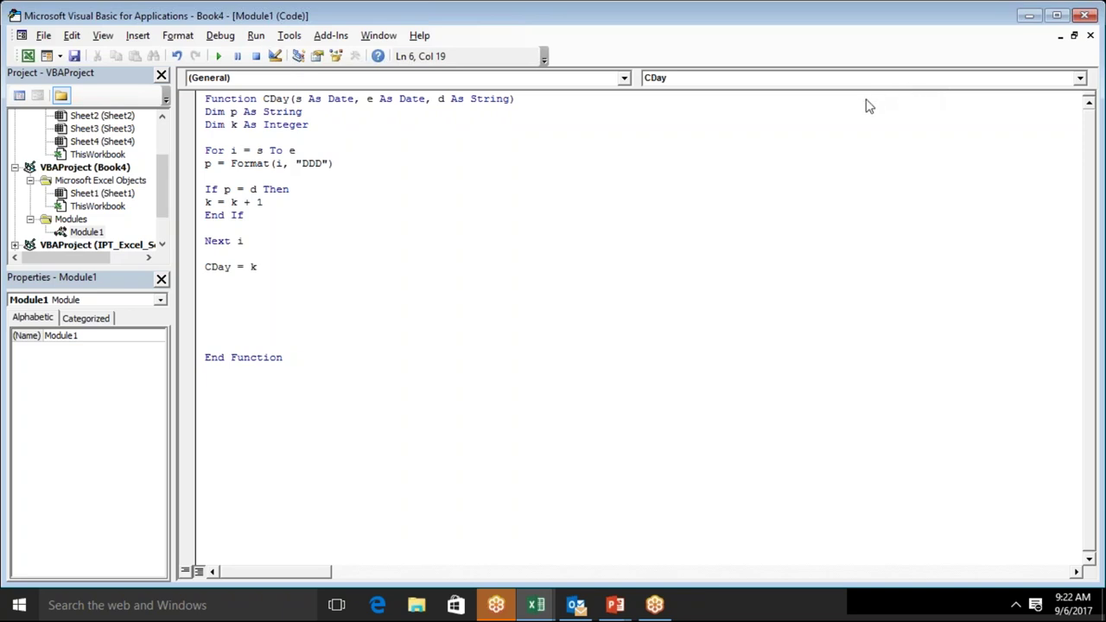
double_click(229, 188)
double_click(252, 189)
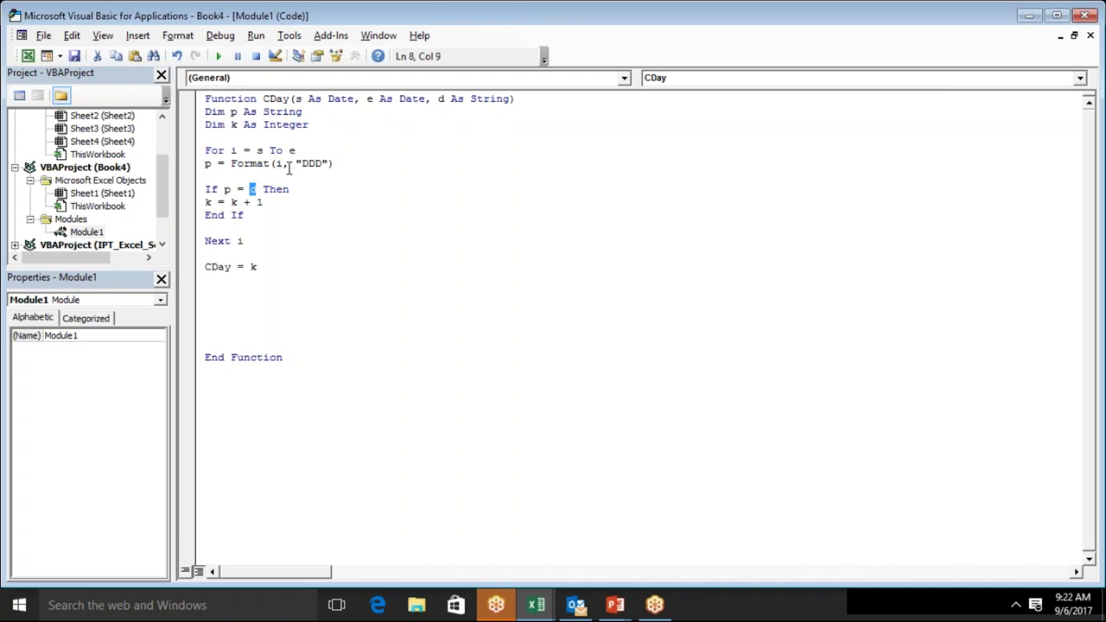
double_click(440, 98)
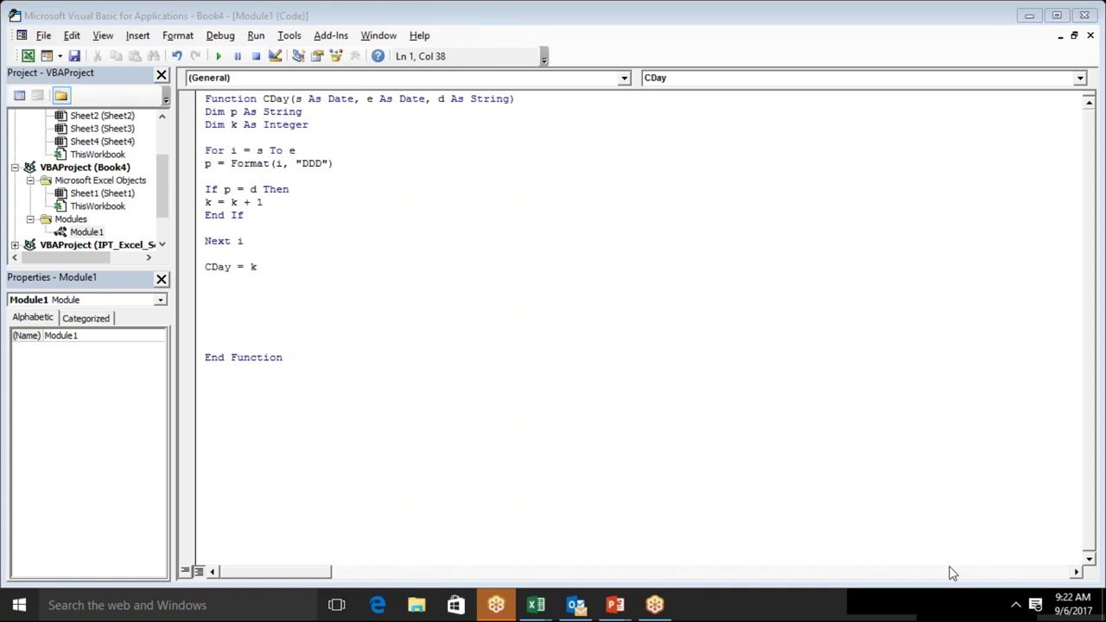
click(265, 201)
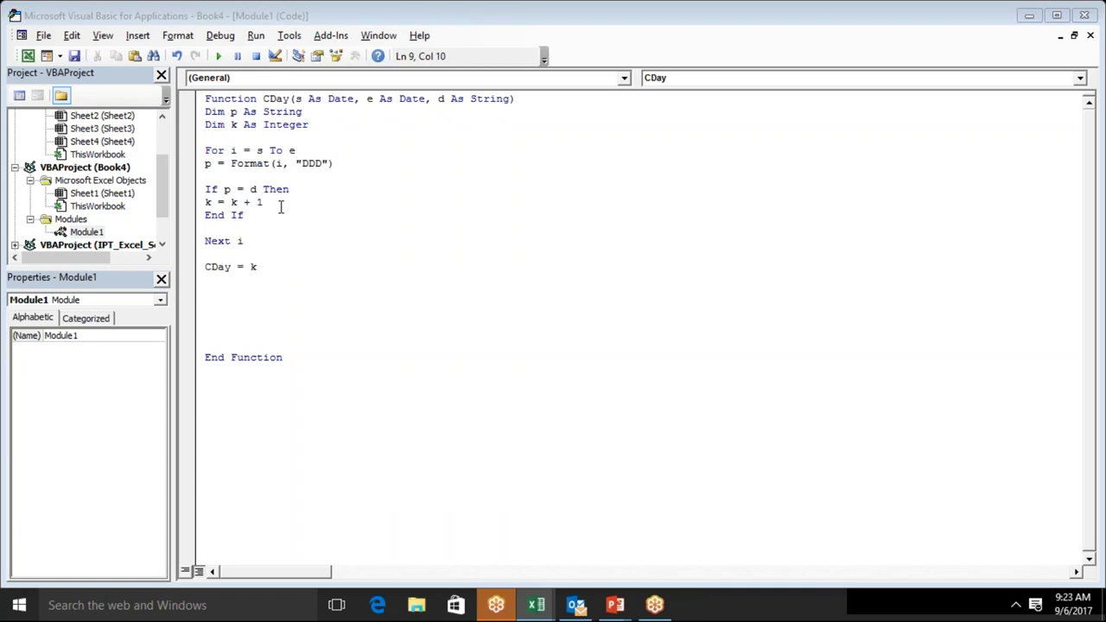
Delete the blank lines between CDay = k and End Function, then return to Book3
double_click(292, 150)
double_click(240, 242)
double_click(261, 269)
click(219, 202)
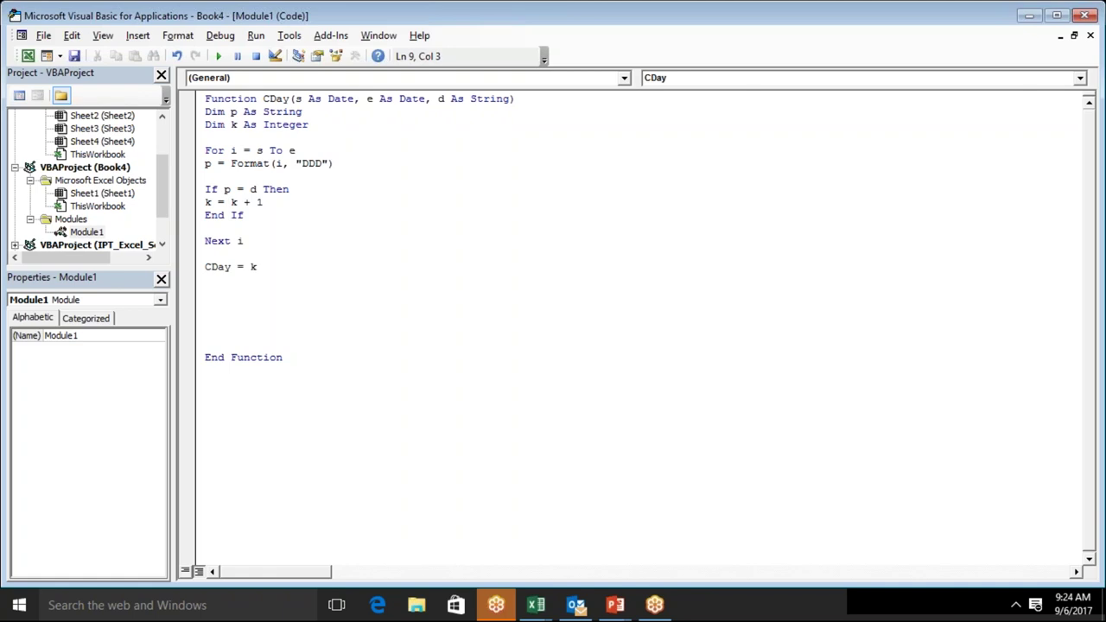
click(269, 278)
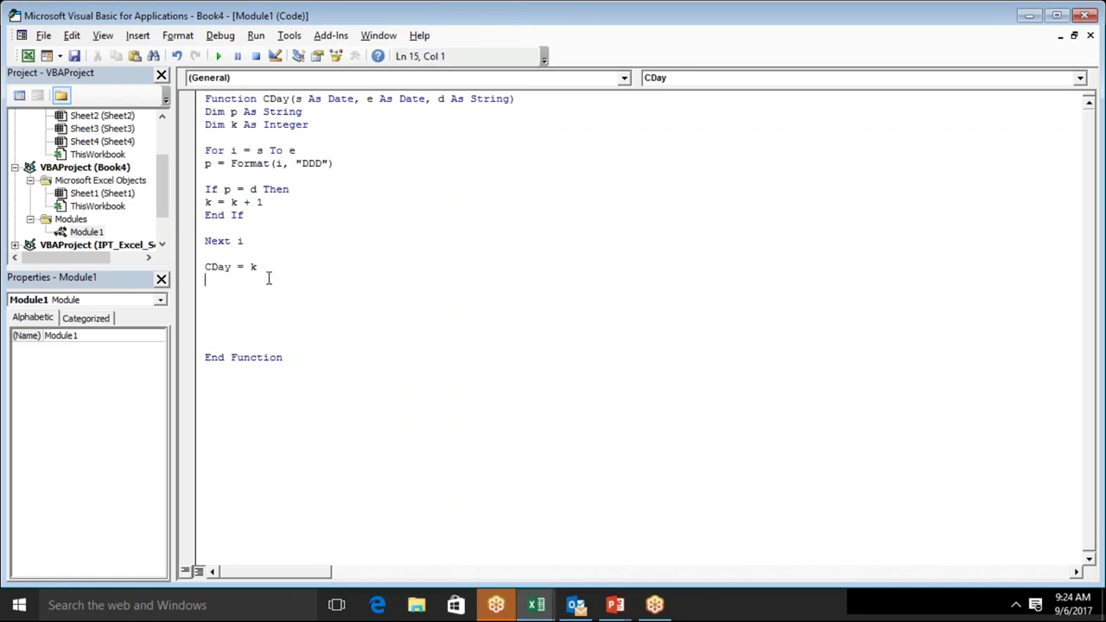
key(Delete)
key(Delete)
key(Delete)
key(Delete)
key(Delete)
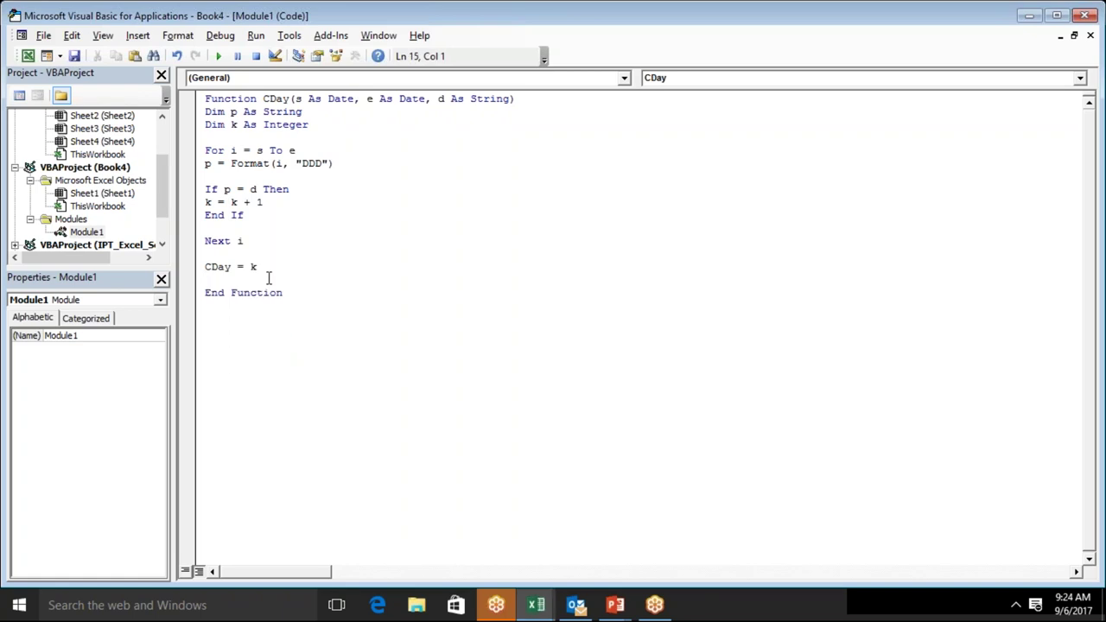
key(alt+F11)
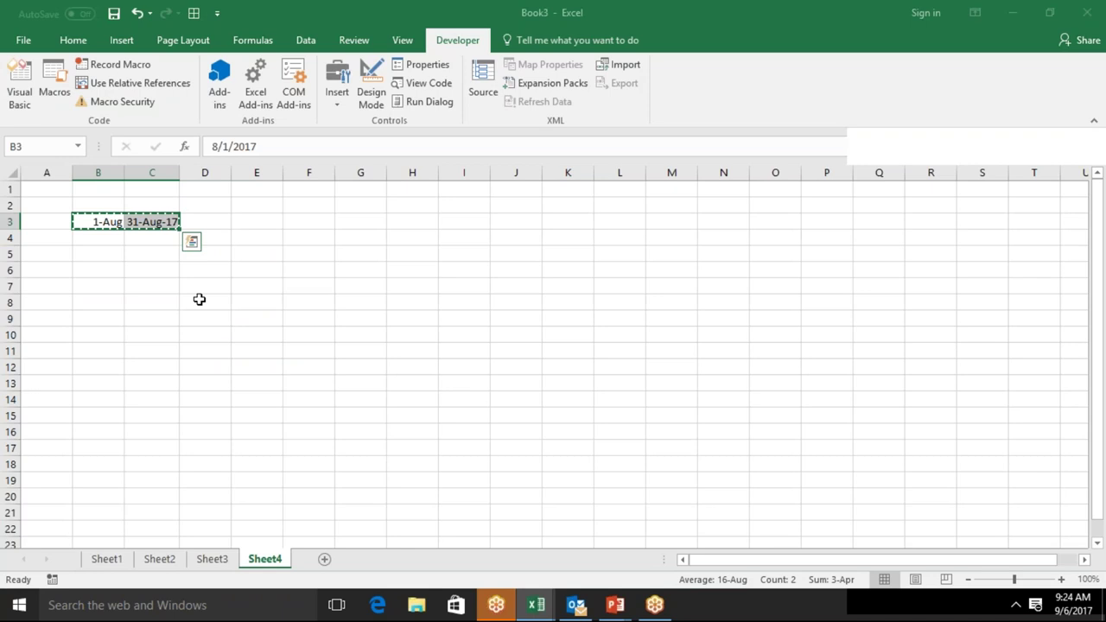
Copy the 1-Aug start date from B3 into B6
click(81, 252)
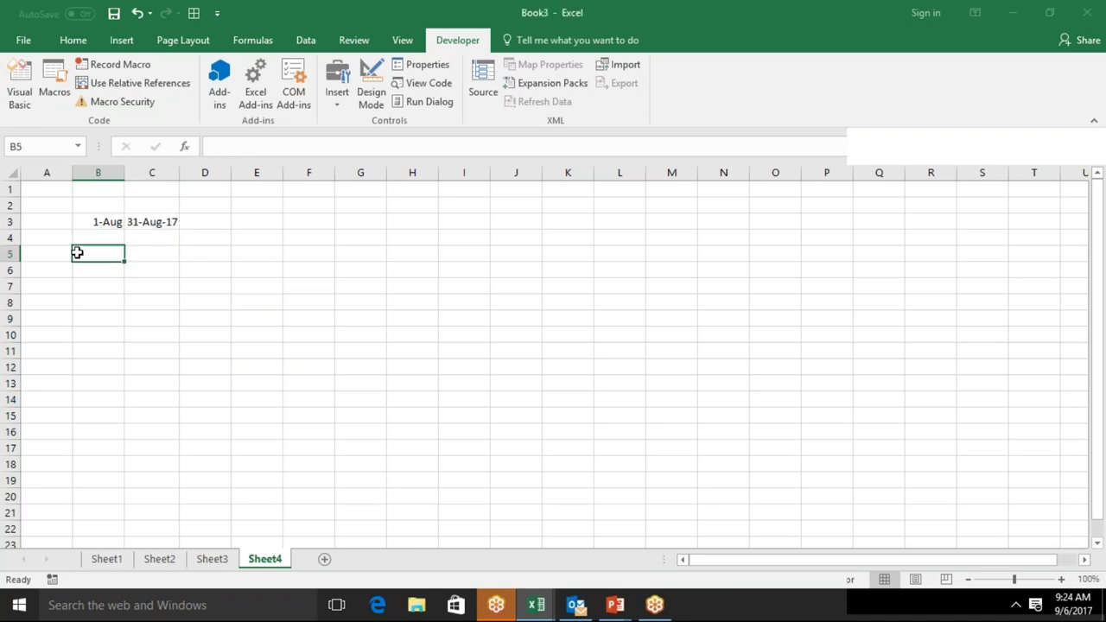
click(105, 218)
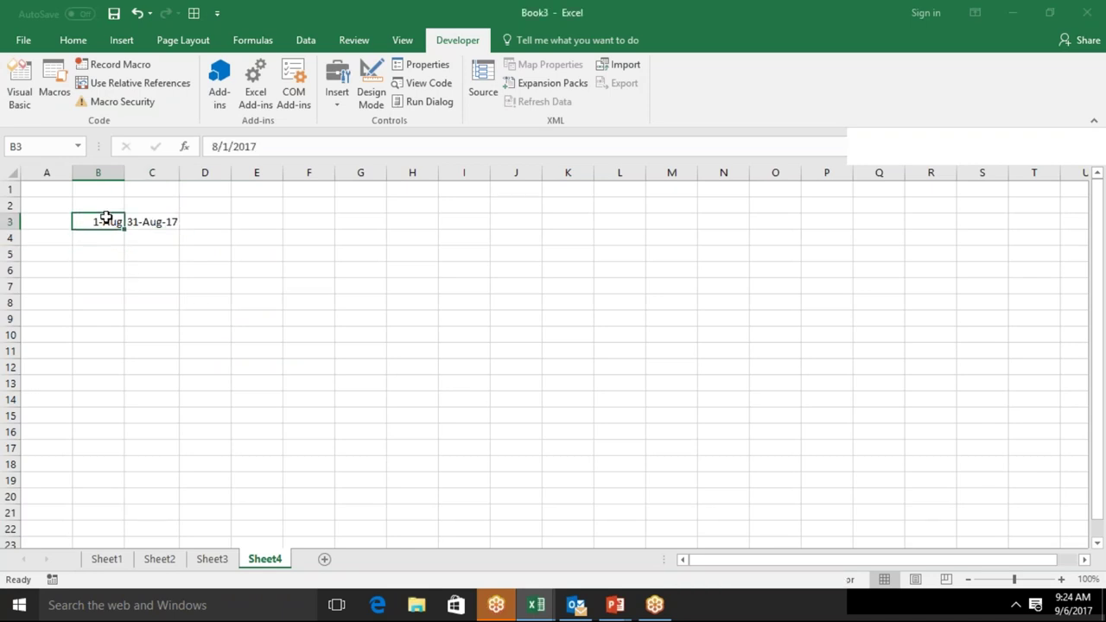
key(ctrl+c)
click(106, 268)
key(Return)
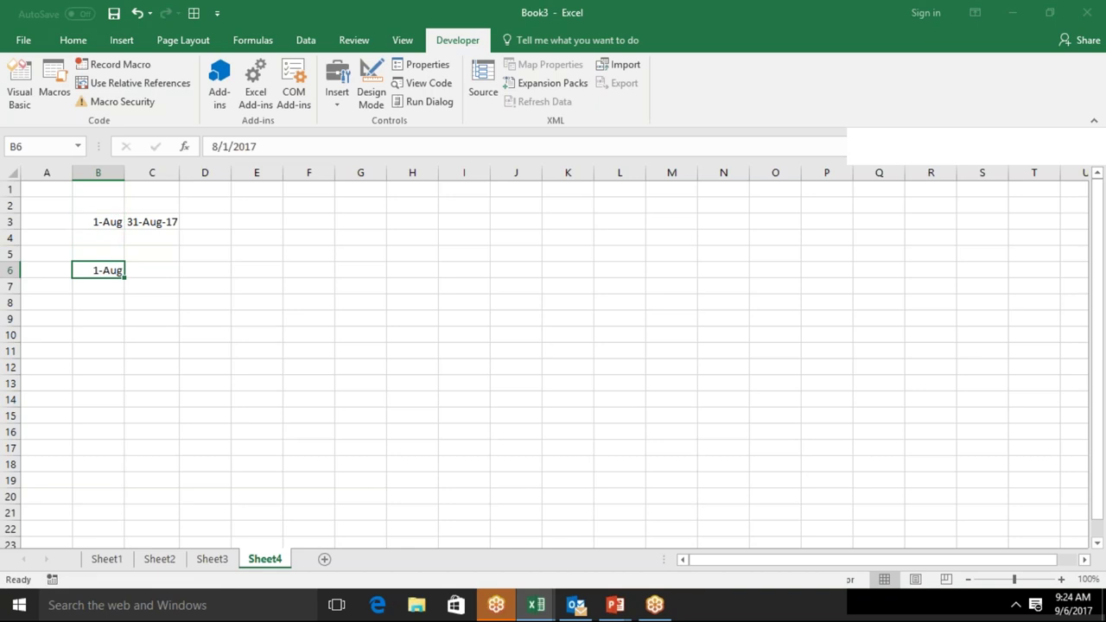
Enter 2 in C6 and Sat in D6, and clear C7's leftover formula
click(151, 270)
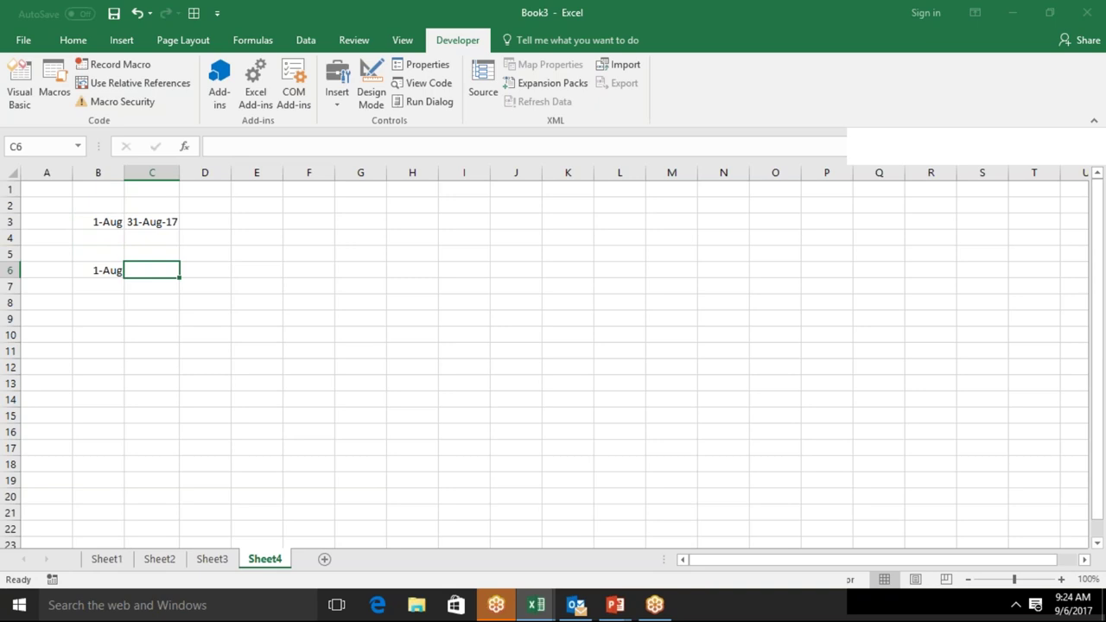
text(2)
key(Tab)
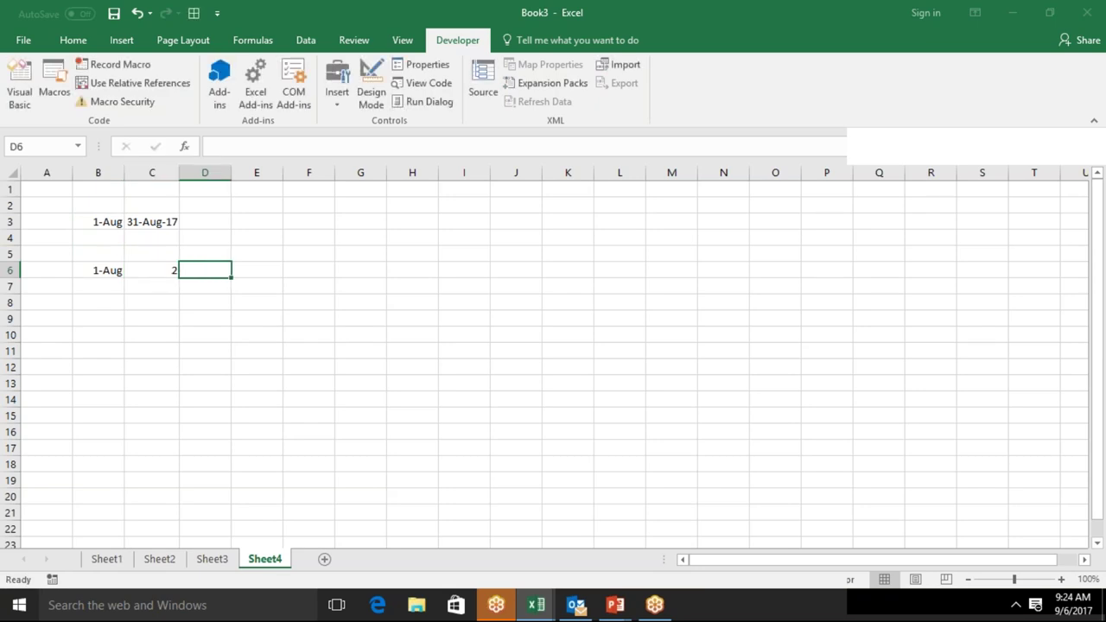
text(Sat)
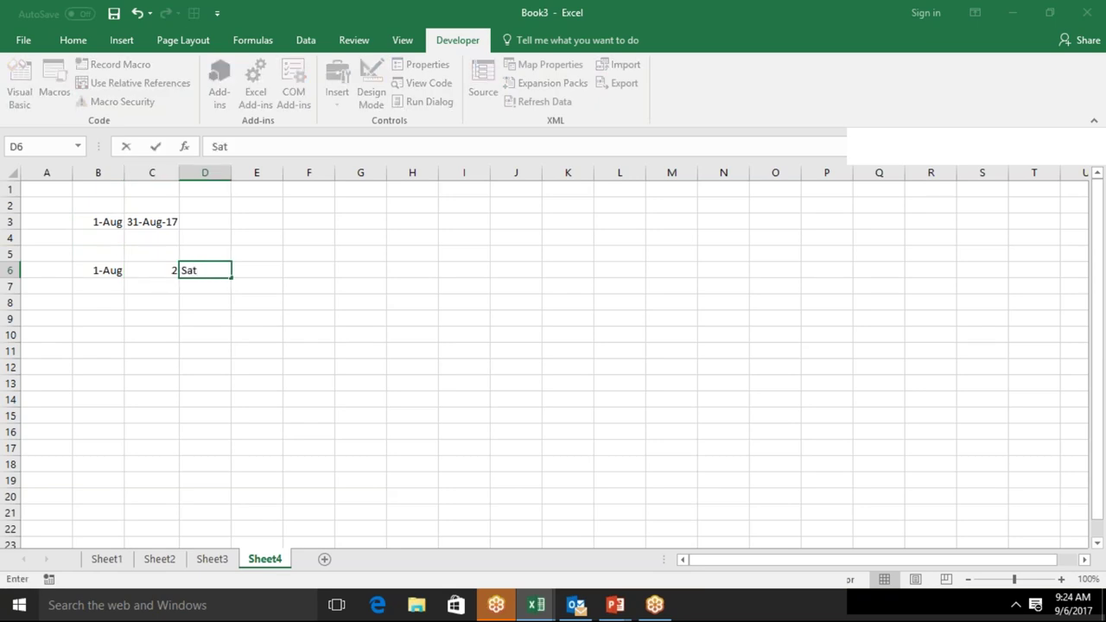
key(Return)
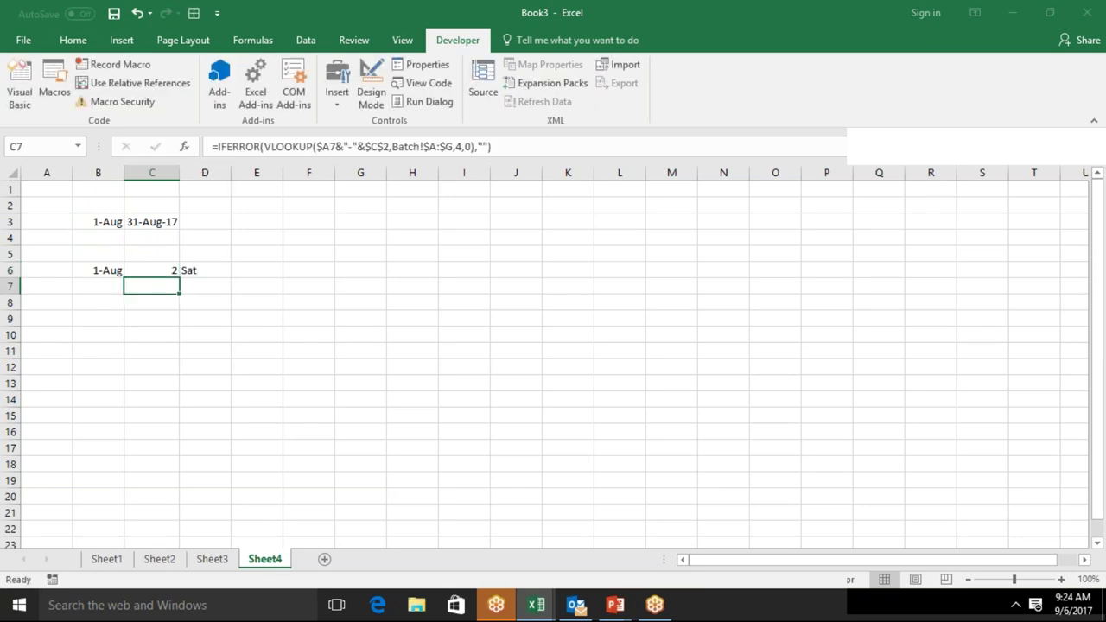
key(Delete)
key(Up)
key(Up)
key(Right)
key(Right)
key(Down)
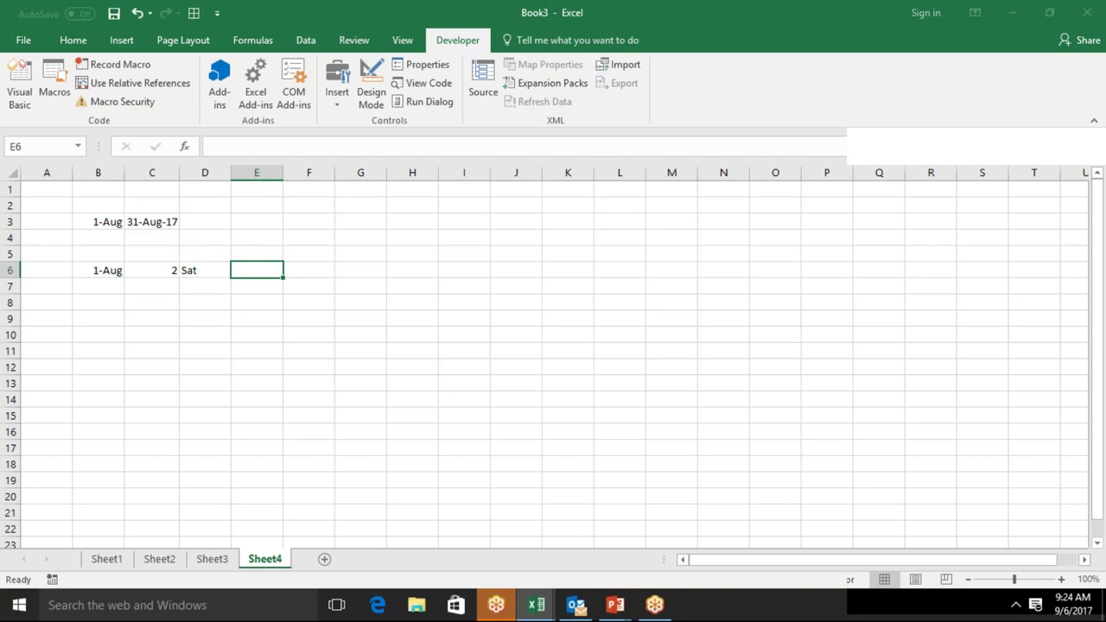
key(alt+F11)
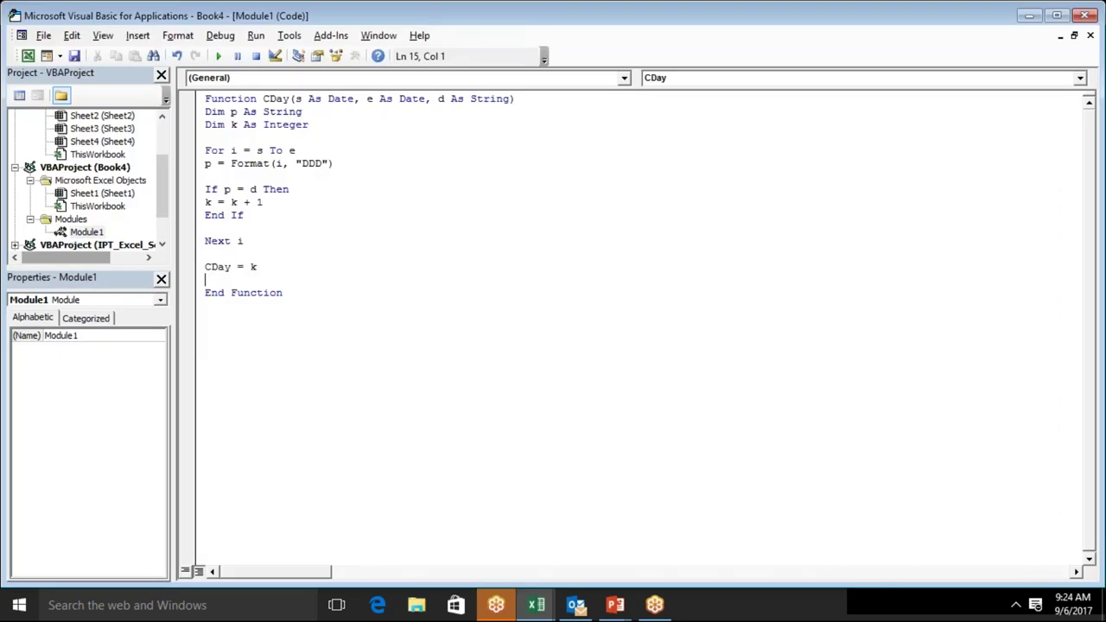
Below CDay, write the header Function NDay(e As Date, n As Integer, d As String)
click(205, 305)
text(function)
text(NDay)
text(()
text(e as )
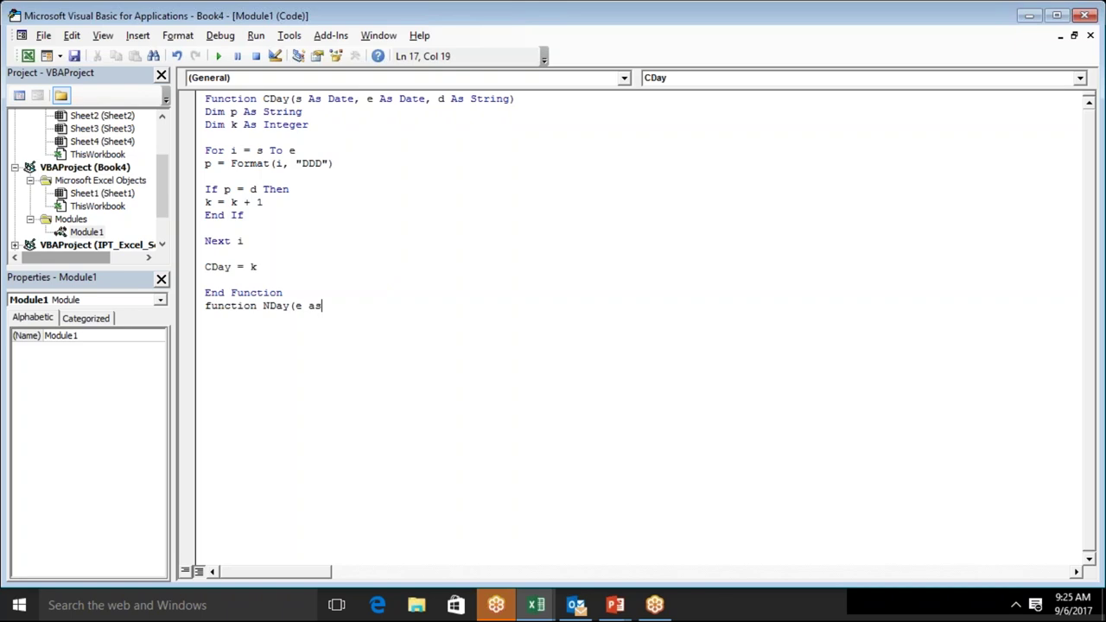
text(date,)
text(n)
text( as )
text(in)
key(Tab)
text(,d)
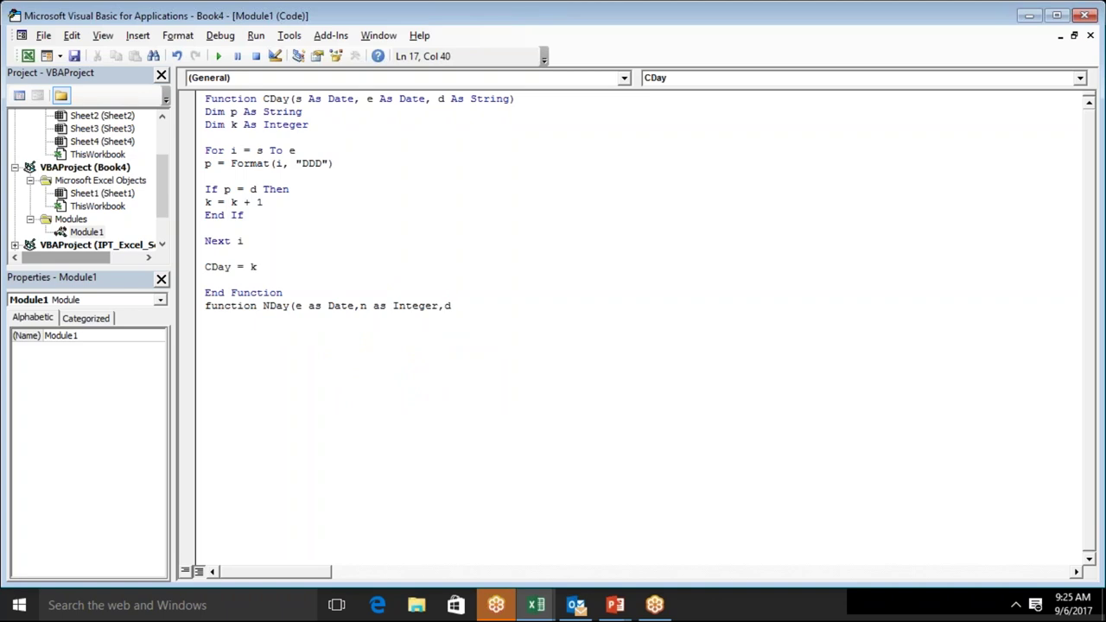
text( as str)
key(Tab)
text())
key(Return)
Add blank lines inside NDay and begin the loop line "For i = e To"
key(Return)
key(Return)
key(Return)
key(Return)
key(Up)
key(Return)
key(Up)
key(Up)
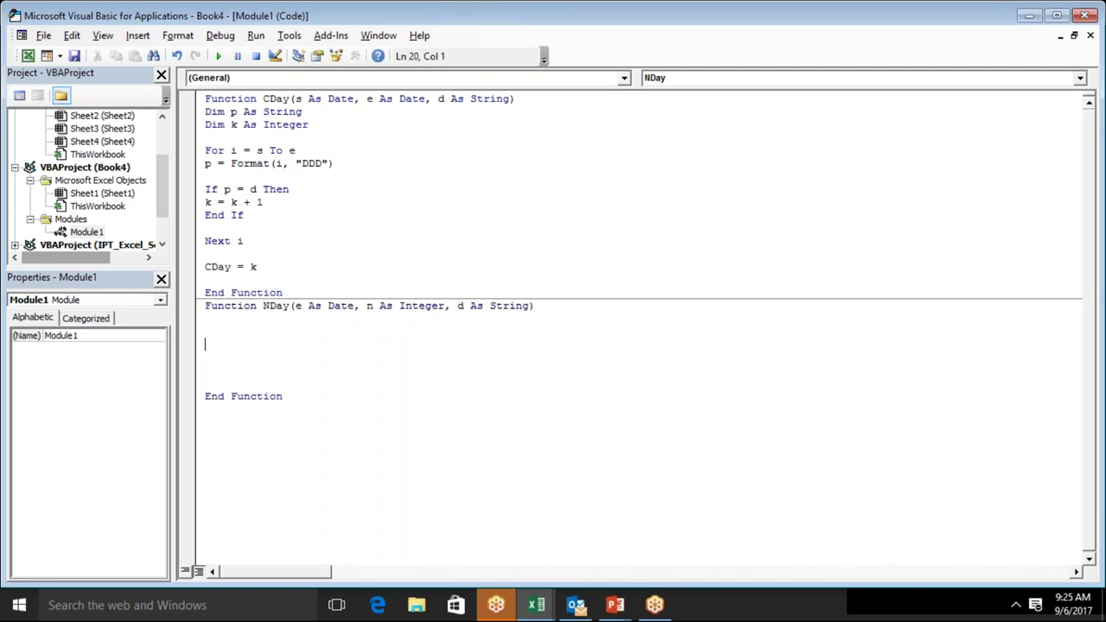
text(for )
text(i = )
text(e )
text(to)
Try and erase partial Application and bare EoMonth entries for the loop's end bound
text(appl)
key(BackSpace)
key(BackSpace)
key(BackSpace)
key(BackSpace)
text(eomonth()
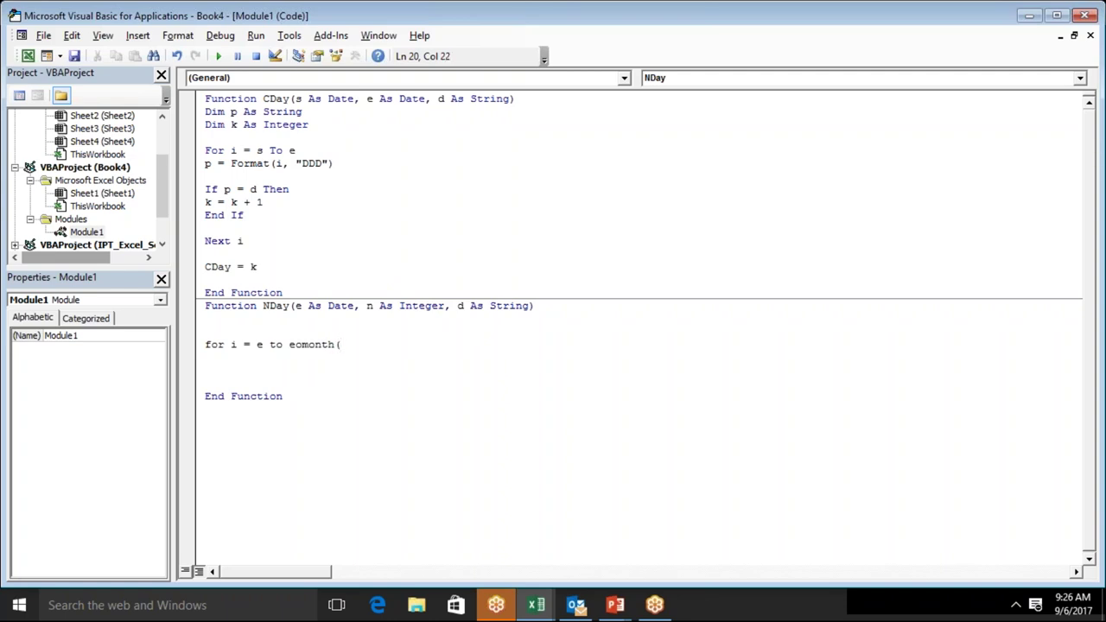
key(BackSpace)
key(BackSpace)
key(BackSpace)
key(BackSpace)
key(BackSpace)
key(BackSpace)
key(BackSpace)
key(BackSpace)
text(e to)
key(BackSpace)
key(BackSpace)
Complete the loop bound as Application.WorksheetFunction.EoMonth(e, 0) and add blank lines below
text(application.)
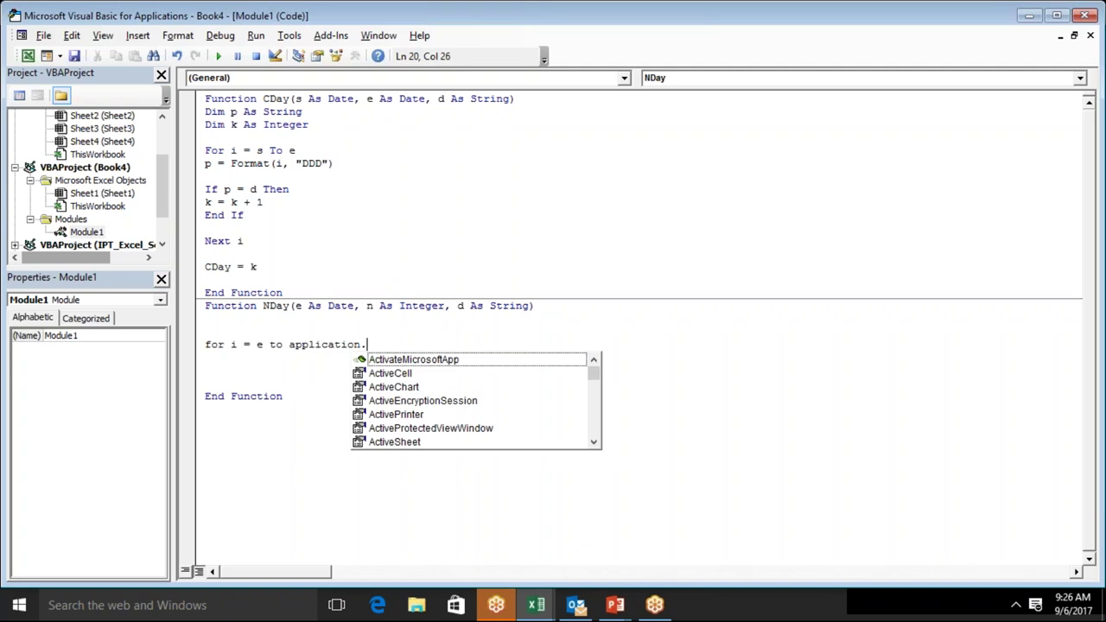
text(wo)
key(Down)
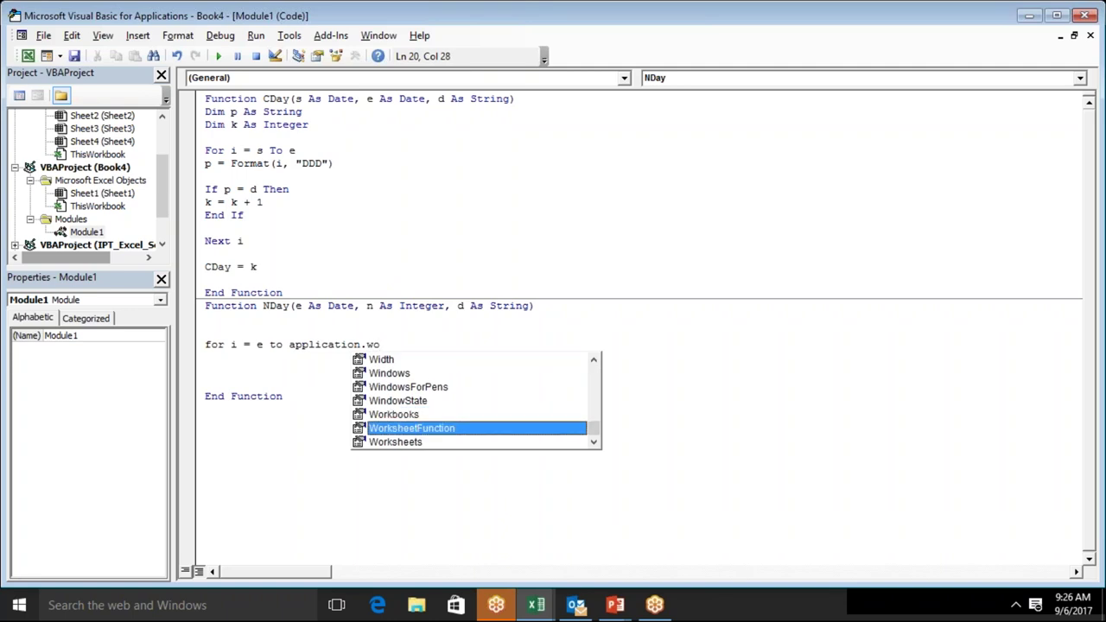
text(.eo)
key(Tab)
text(()
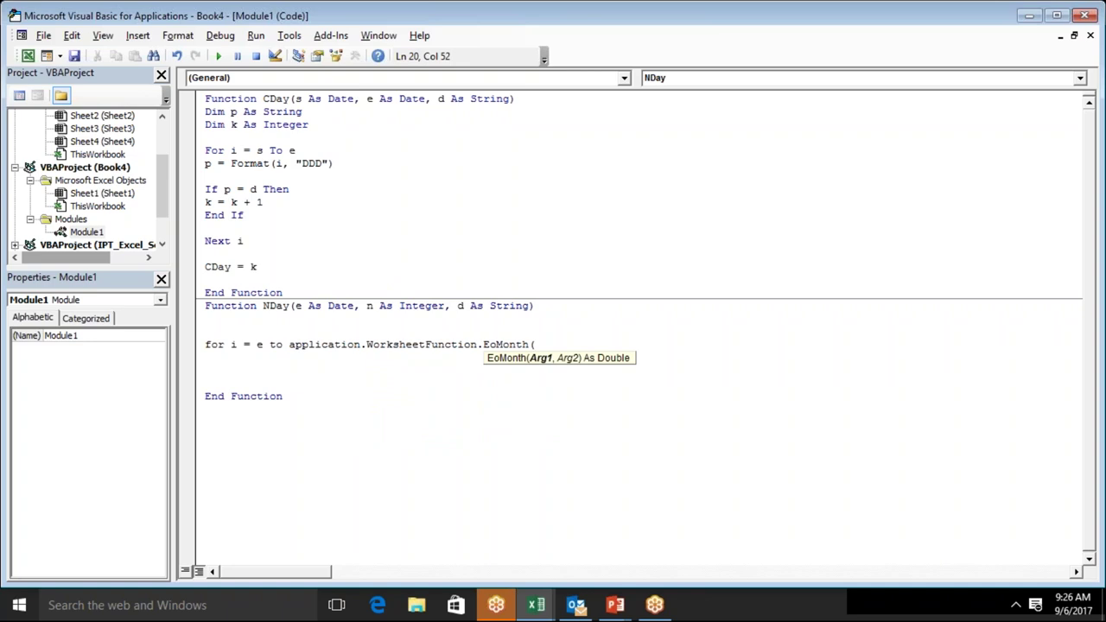
text(e,0))
key(Down)
key(Return)
key(Return)
key(Return)
key(Return)
key(Up)
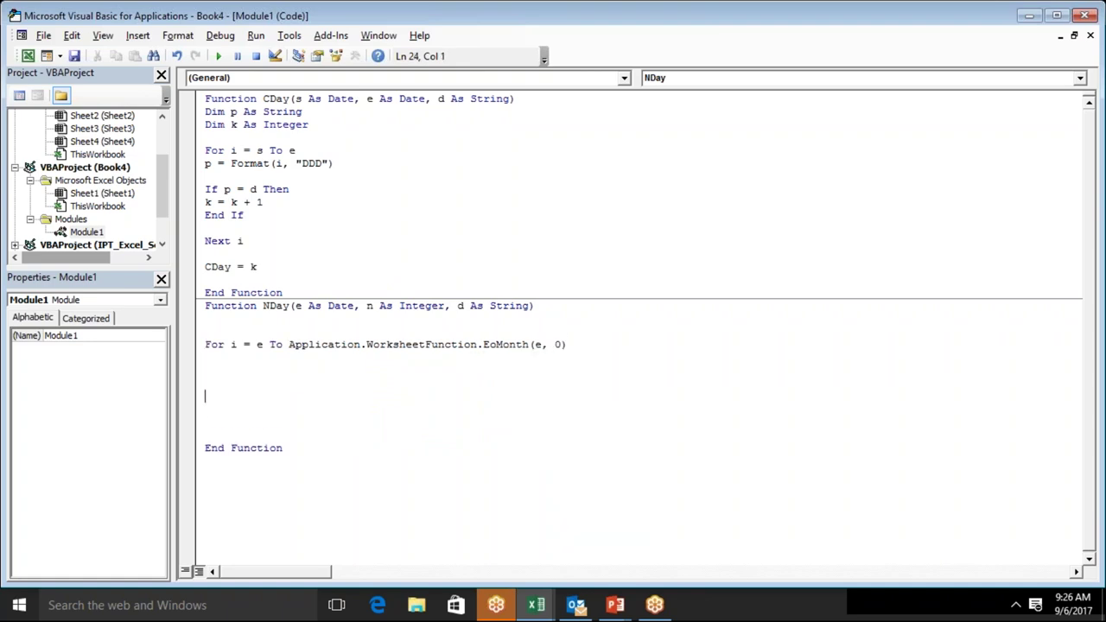
Declare Dim p As String at the top of NDay
click(206, 384)
key(Up)
key(Up)
key(Up)
key(Up)
key(Return)
key(Up)
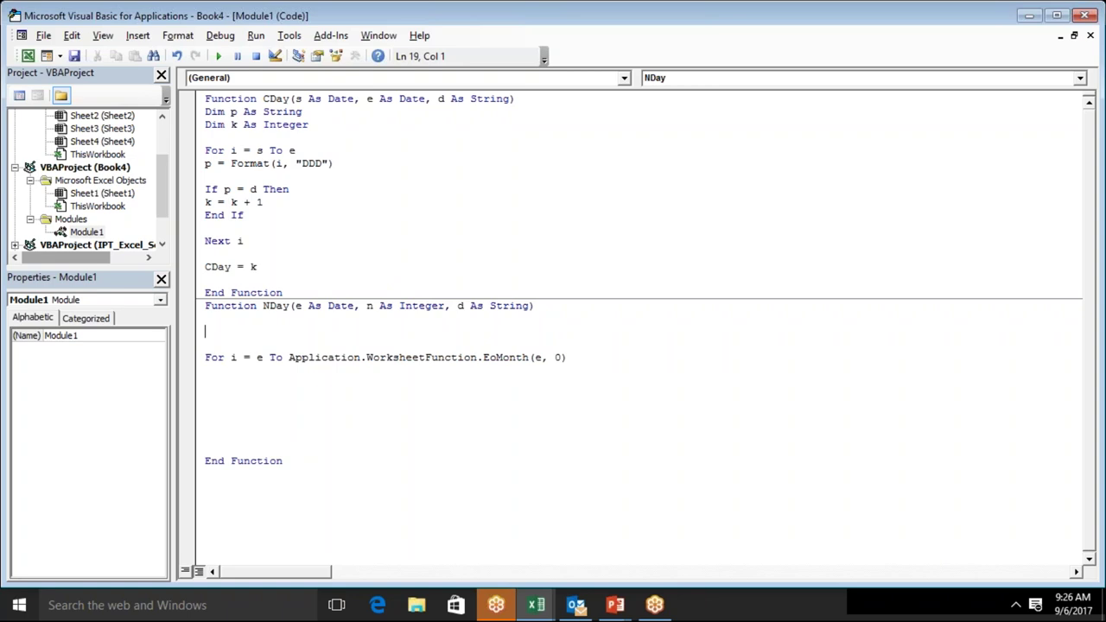
text(dim )
text(p as )
text(String)
key(Down)
Add p = Format(i, "DDD") inside the loop to get each day's name
click(205, 370)
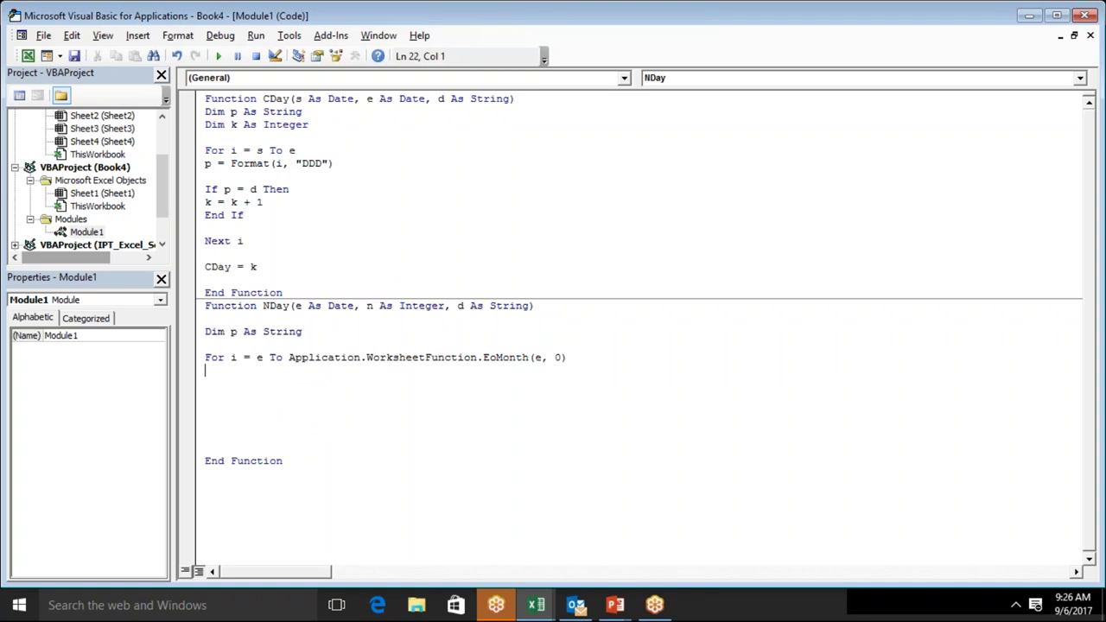
text(=)
key(BackSpace)
text(p=)
text(for)
text(mat)
text(()
text(i)
key(BackSpace)
text(i,)
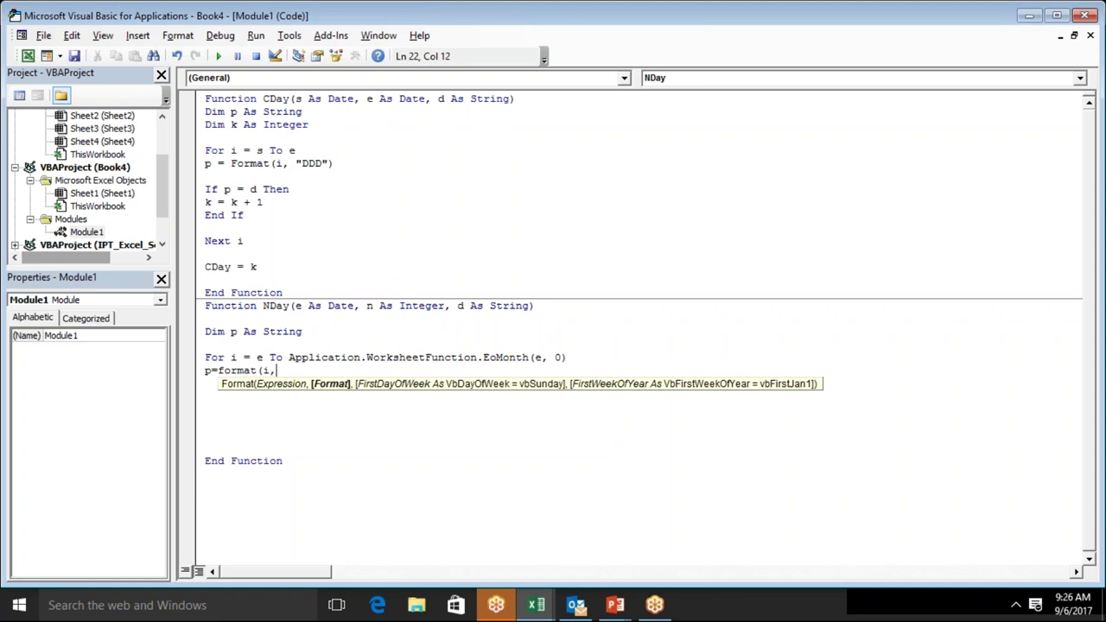
text("DDD")
key(BackSpace)
text(")
text())
key(Return)
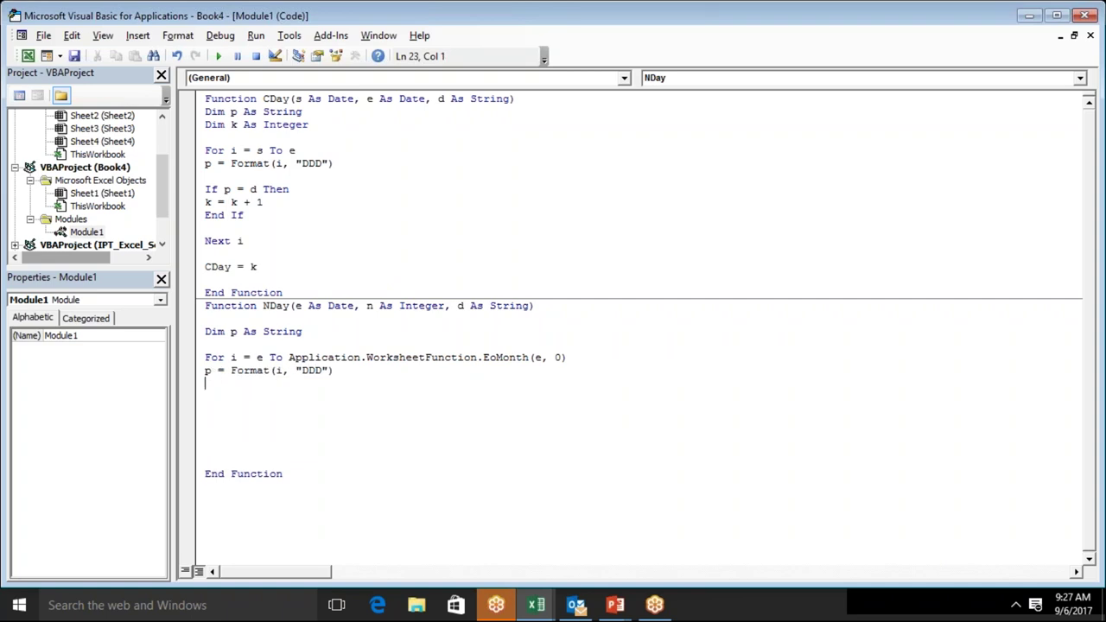
key(Return)
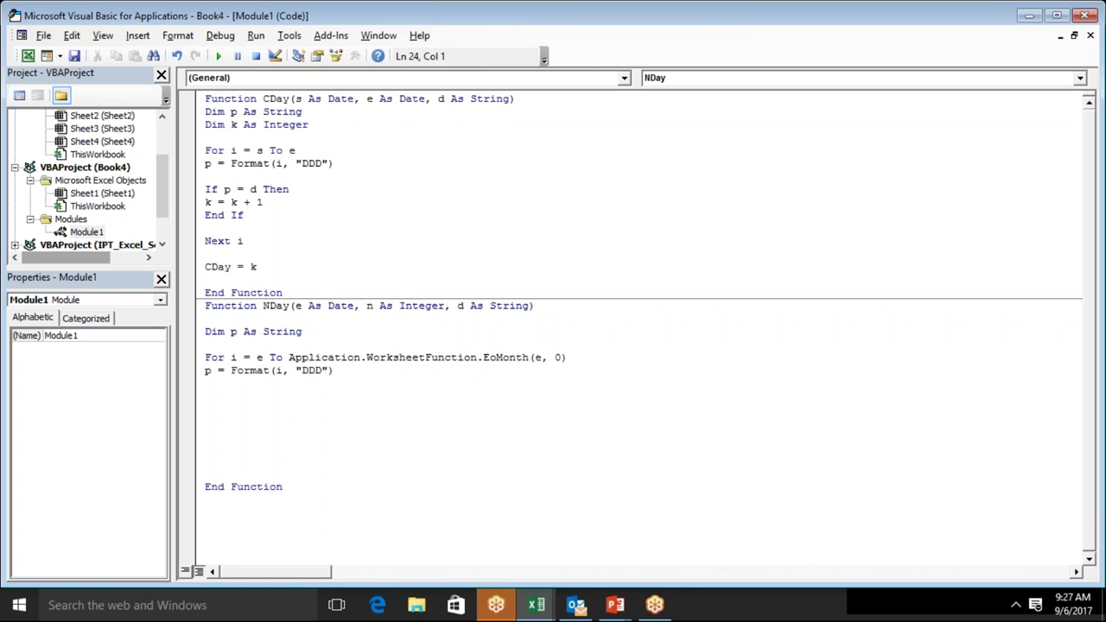
Declare Dim k As Integer below the p declaration
key(Up)
key(Up)
key(Up)
key(Return)
key(Up)
key(Up)
text(dim k as int)
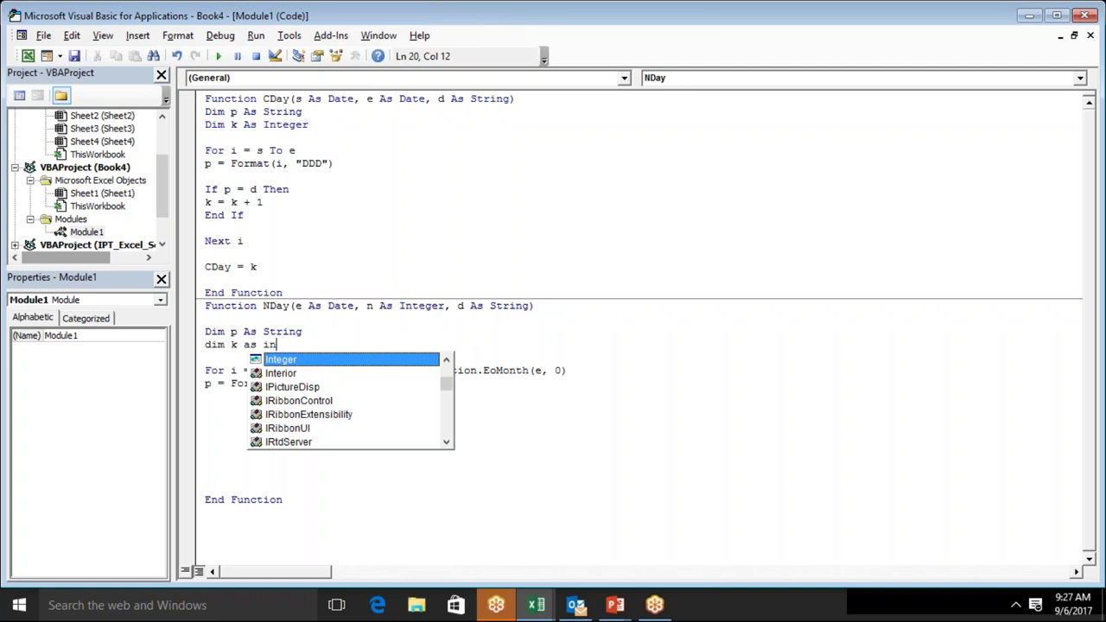
key(Tab)
key(Down)
key(Down)
key(Down)
key(Down)
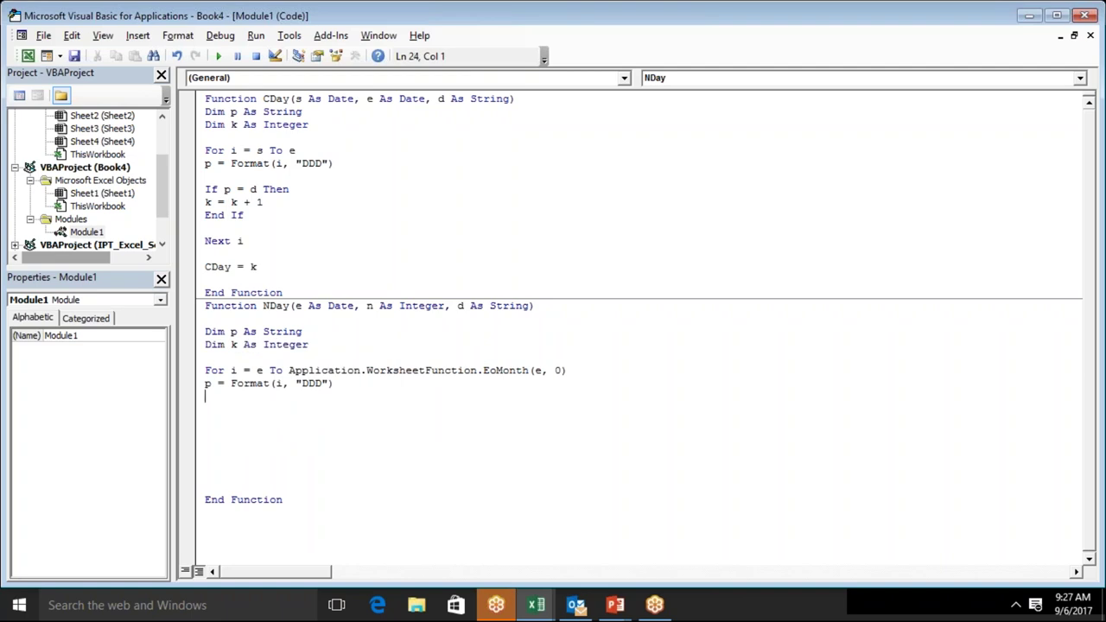
Add If p = d Then and start the k=k+ counter line, dismissing the compile error
text(if k)
text(=)
text(p)
key(BackSpace)
key(BackSpace)
key(BackSpace)
text(p=)
text(")
key(BackSpace)
text(d )
text(then)
key(Return)
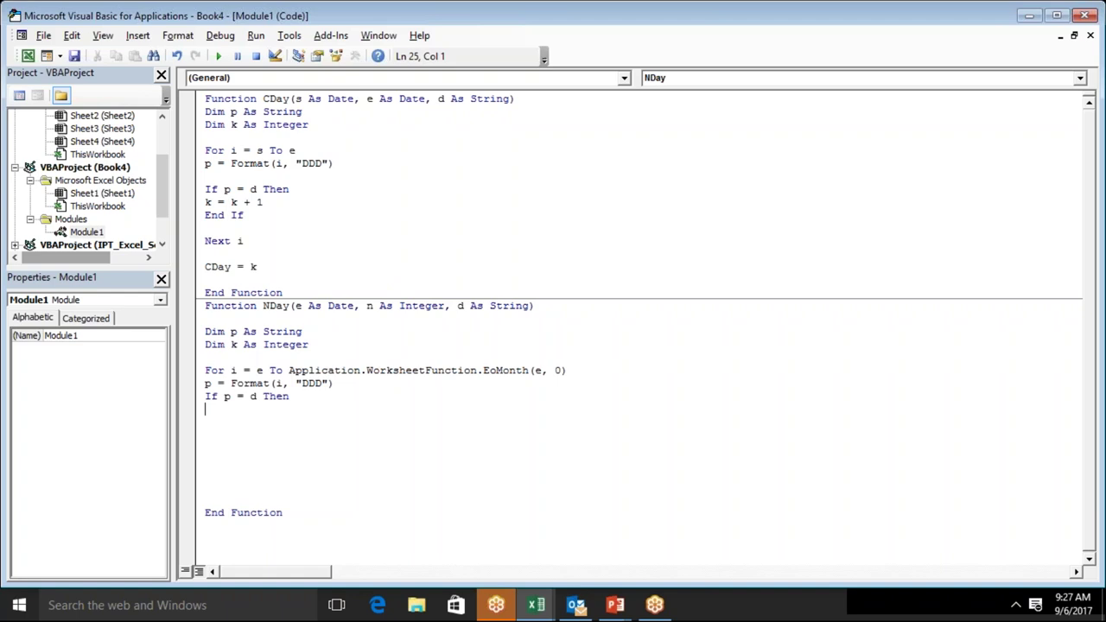
text(k=k+)
key(Return)
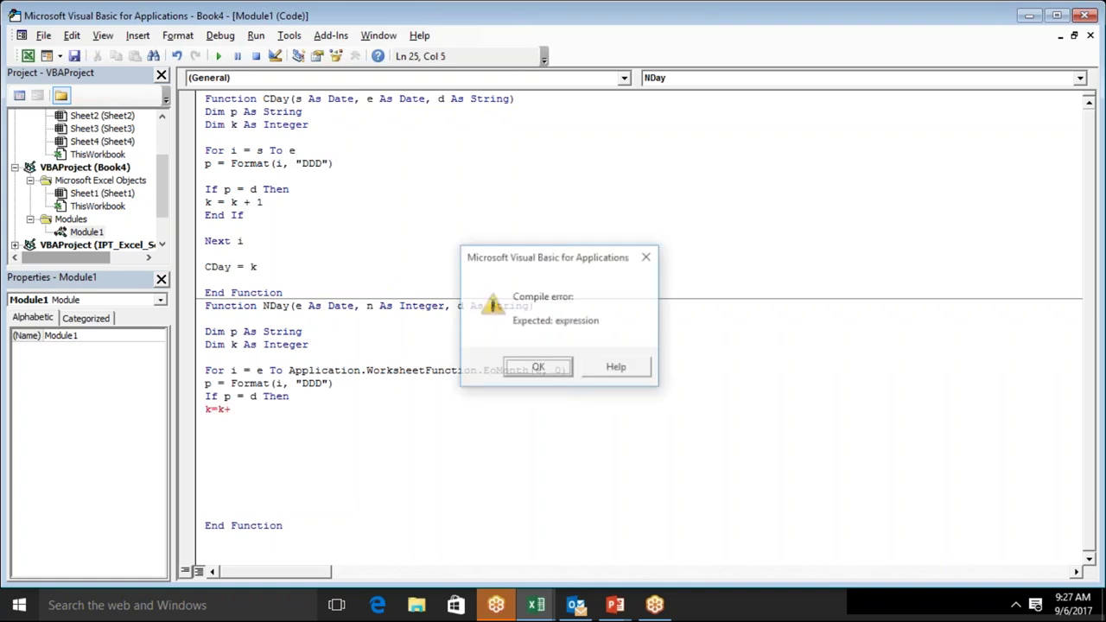
key(Return)
key(Return)
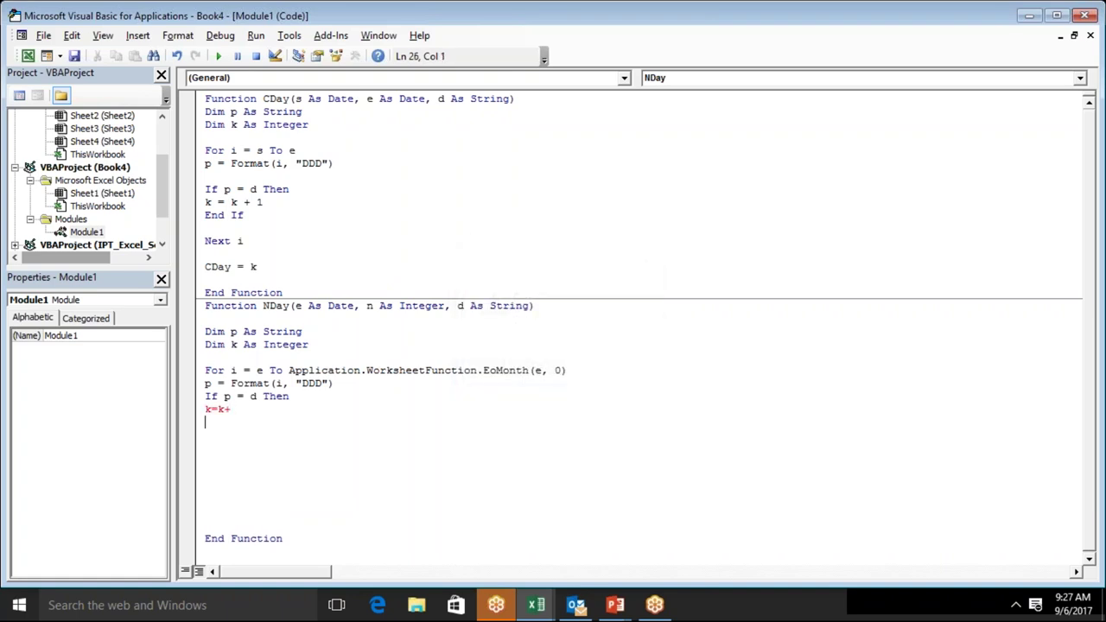
key(BackSpace)
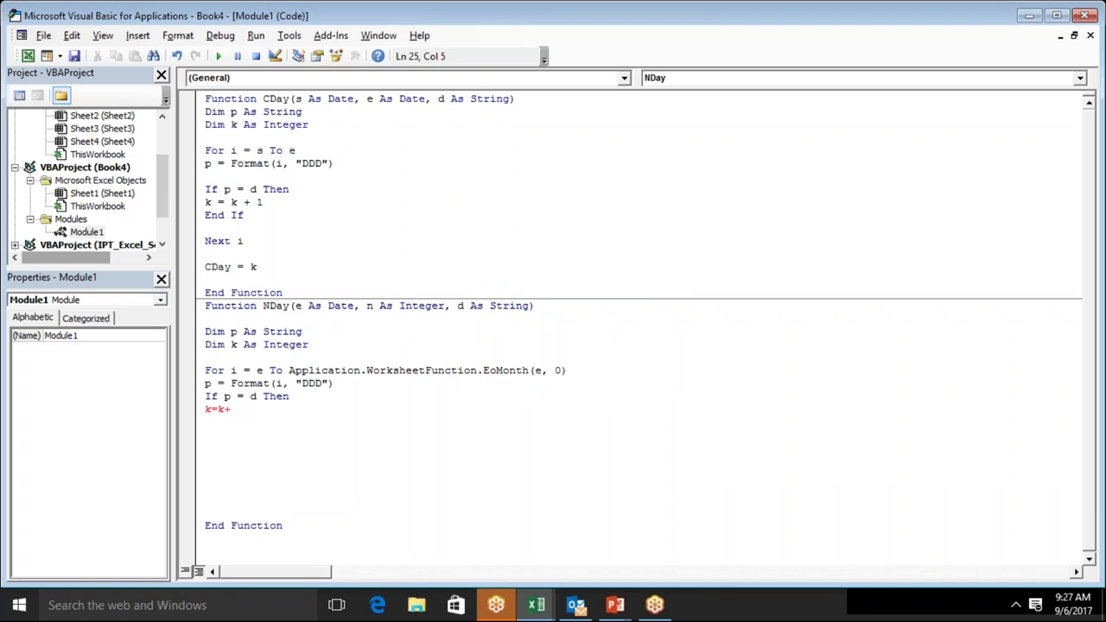
Complete k = k + 1, close the first If, and open If k = n Then
text(1)
key(Return)
text(end if)
key(Return)
key(Return)
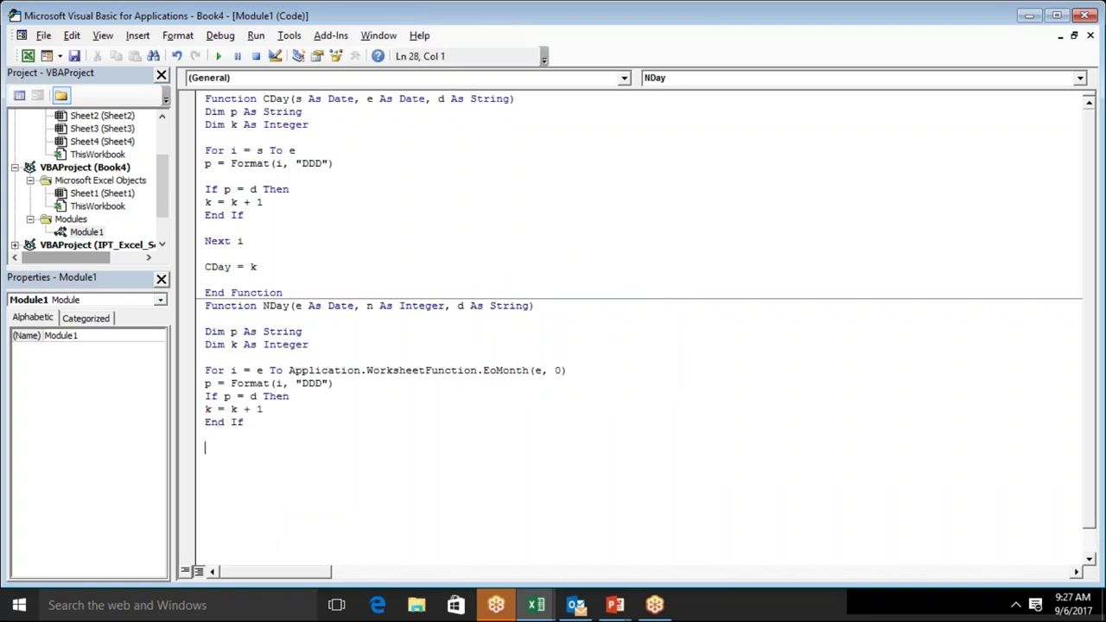
text(if )
text(k)
text(= )
text(n then)
key(Return)
Inside it set NDay = i, add Exit Function and End If, then type Next i
text(nday)
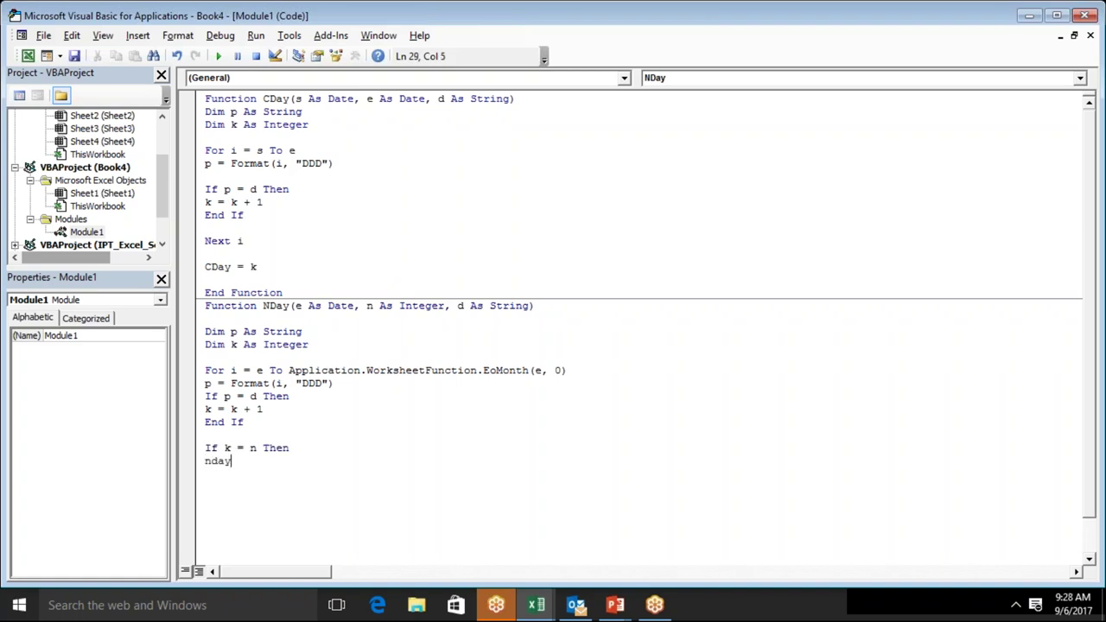
text(=i)
key(Return)
text(end if)
key(Return)
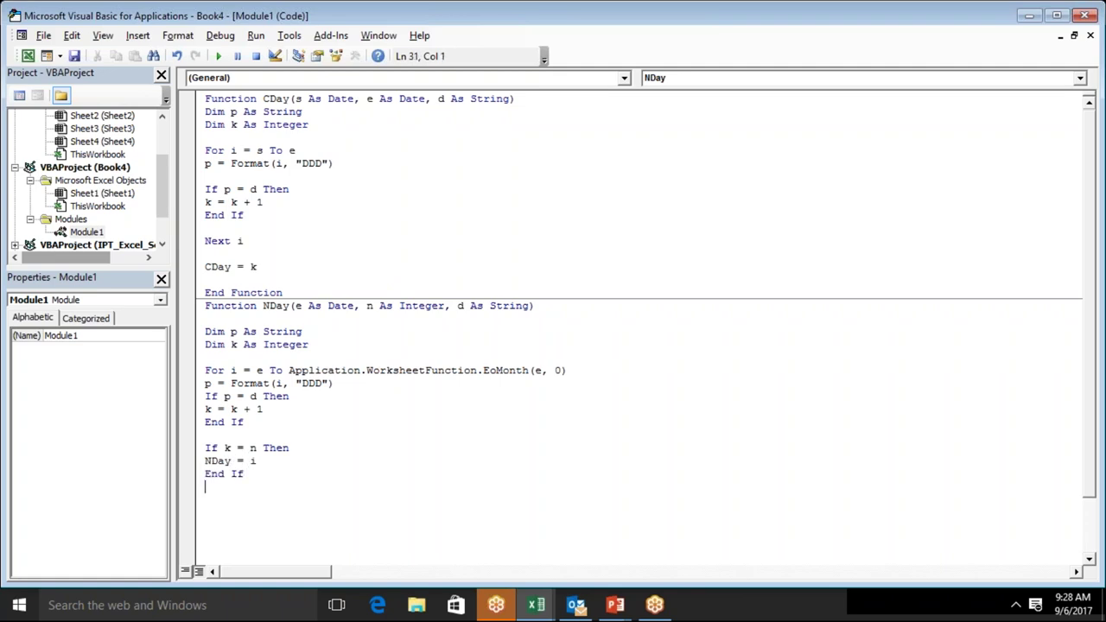
key(Return)
key(Up)
key(Up)
key(Return)
key(Up)
text(exit function)
key(Down)
key(Down)
key(Down)
key(Down)
text(next i)
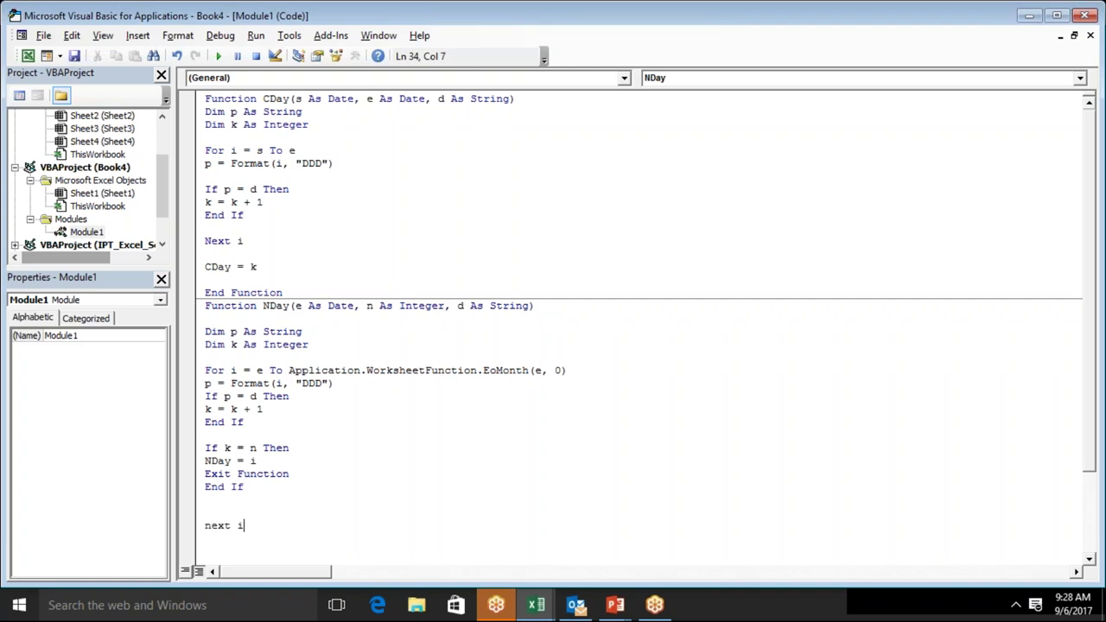
Commit the Next i line, then start an =nd formula in Book3's E6 and cancel it
click(249, 408)
key(alt+F11)
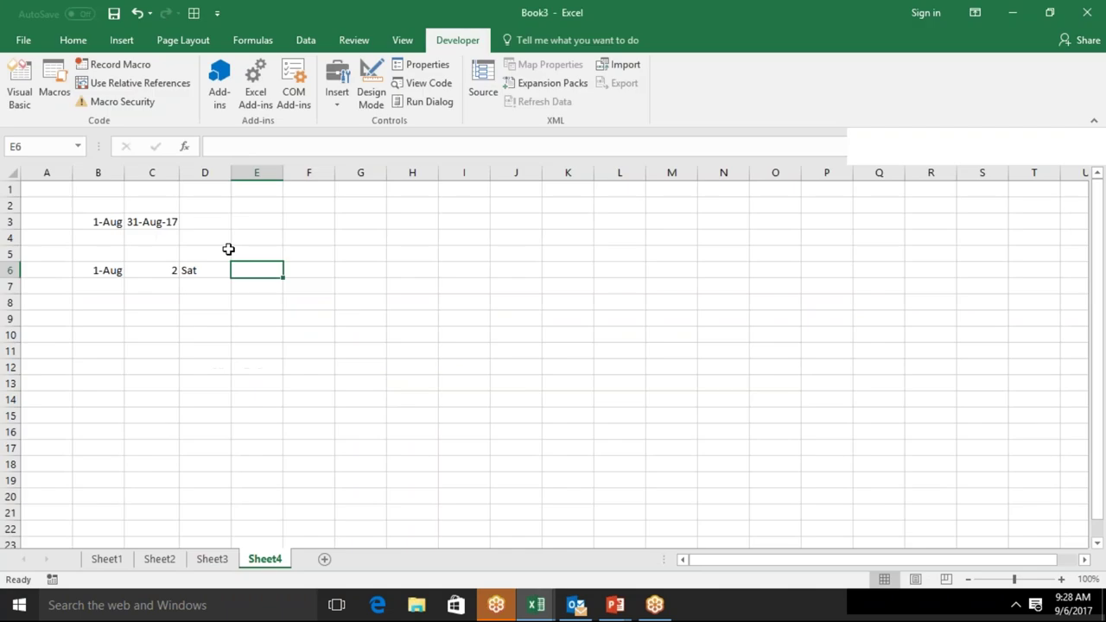
key(F2)
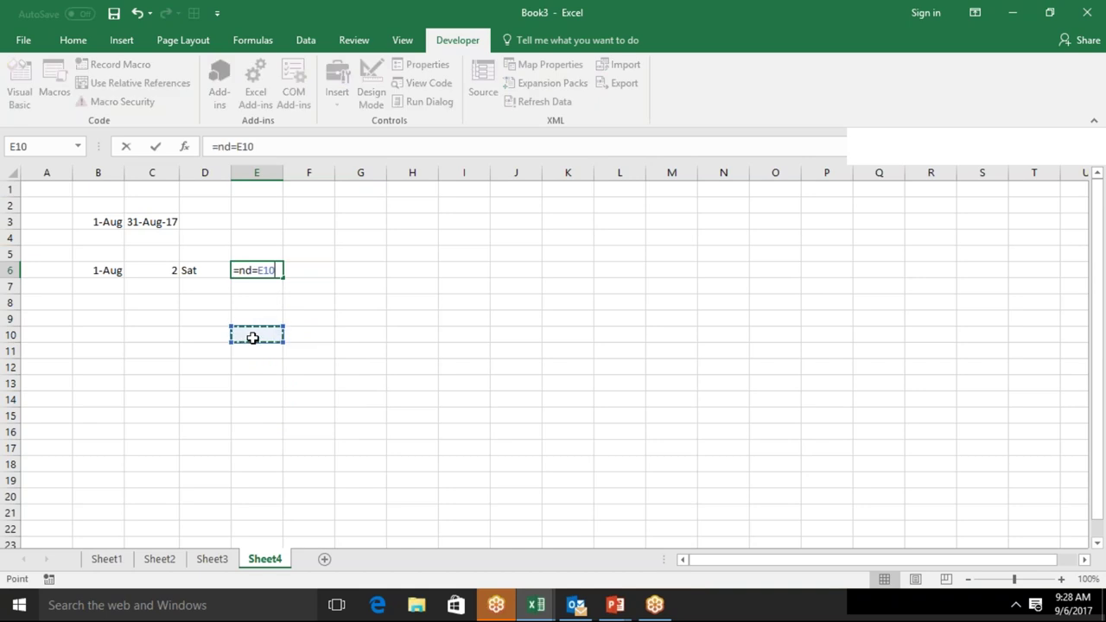
key(Escape)
text(=nd)
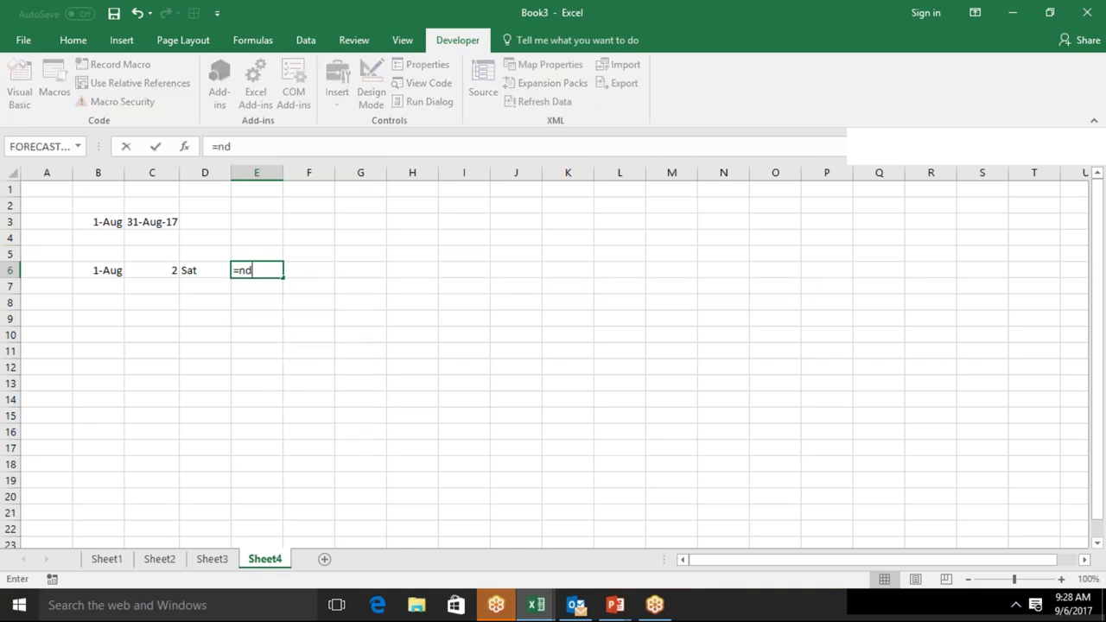
key(BackSpace)
key(BackSpace)
key(Escape)
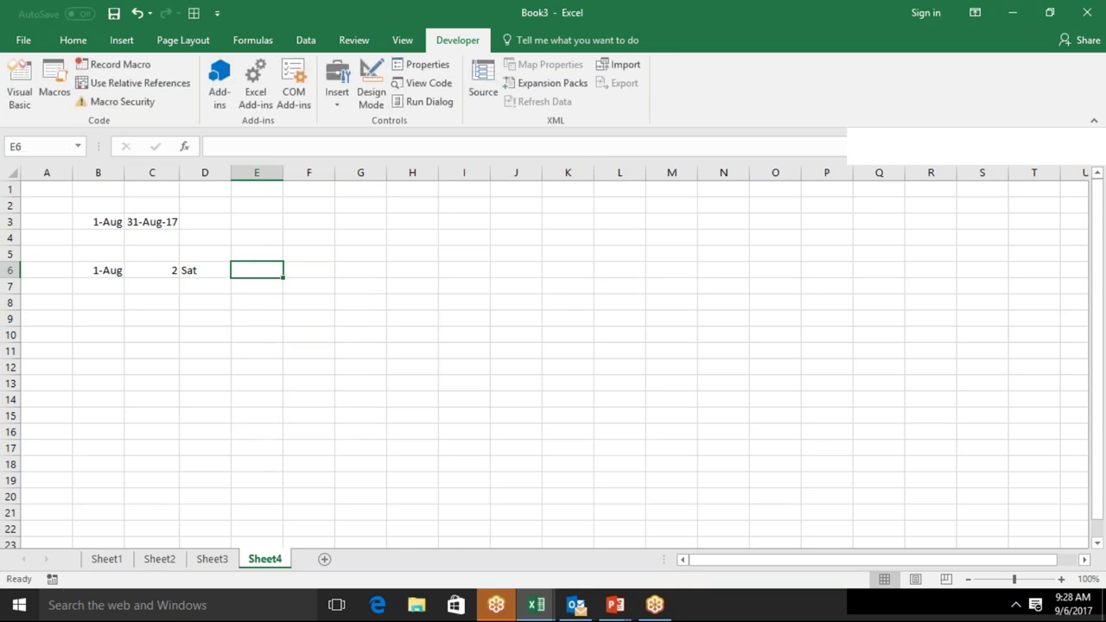
Toggle to the VBA editor and back, then switch windows to Book4
key(alt+F11)
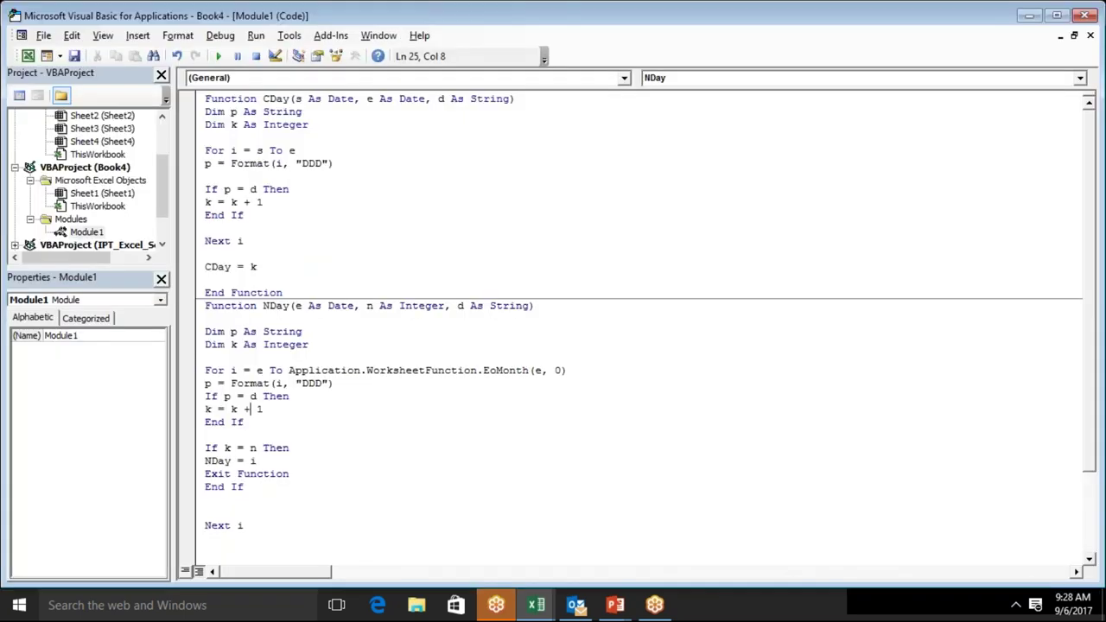
key(alt+F11)
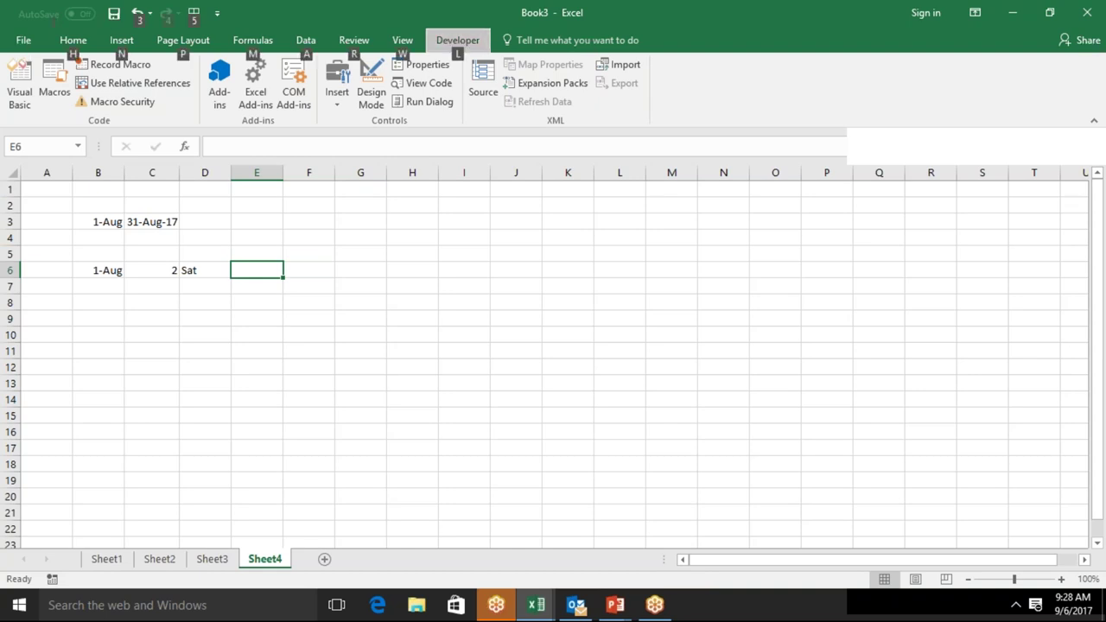
key(alt+Tab)
key(alt+Tab)
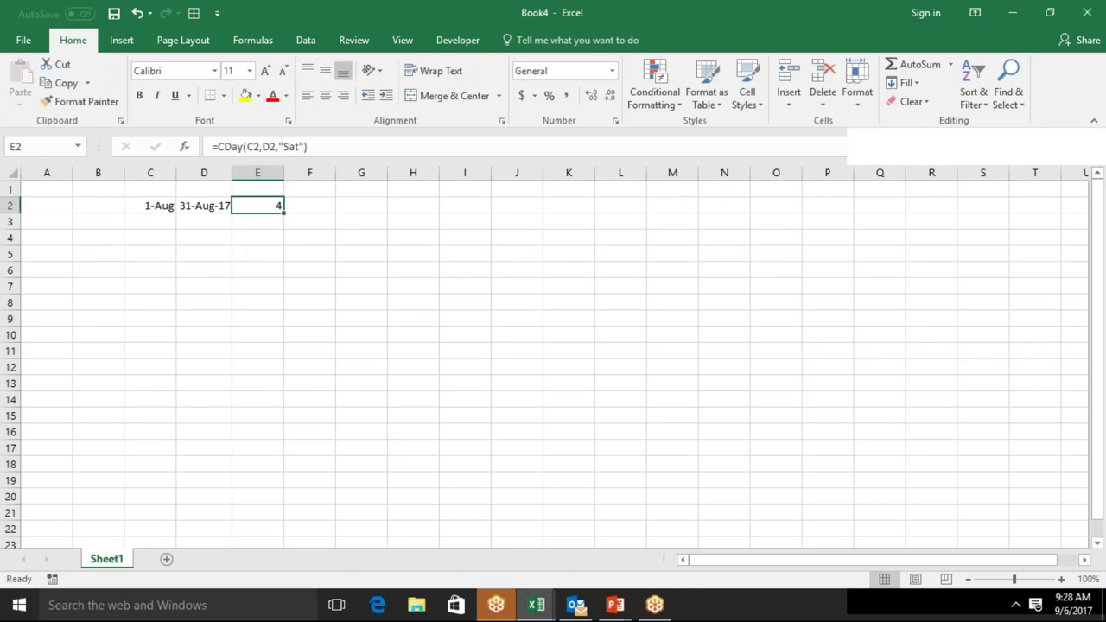
Copy the 1-Aug date from C2 into C6
key(Down)
key(Left)
key(Left)
key(Up)
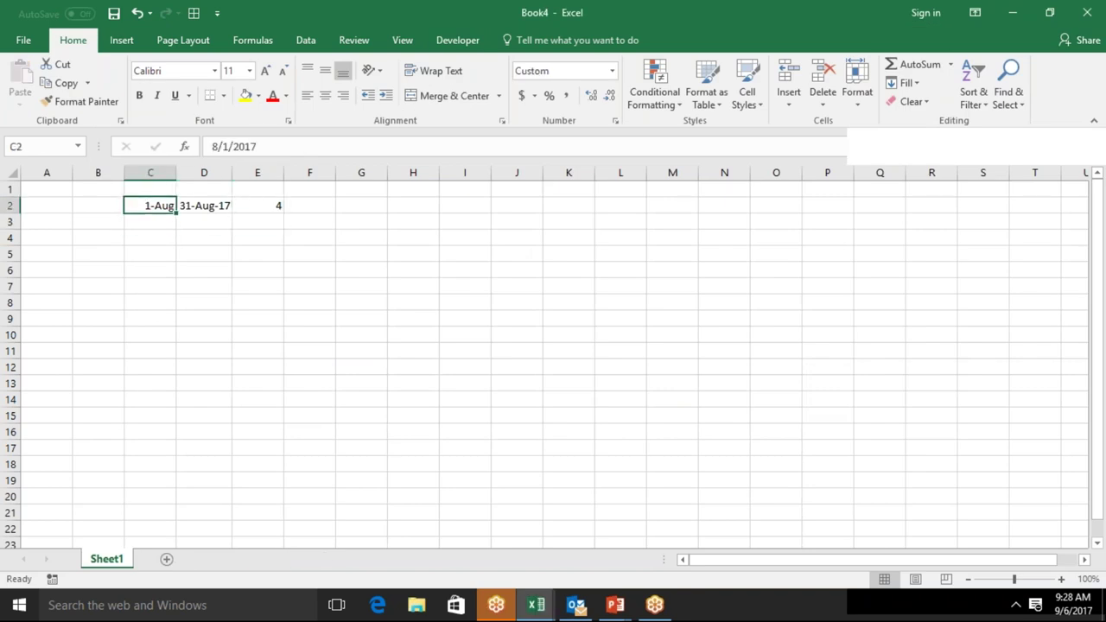
key(ctrl+c)
key(Down)
key(Down)
key(Down)
key(ctrl+v)
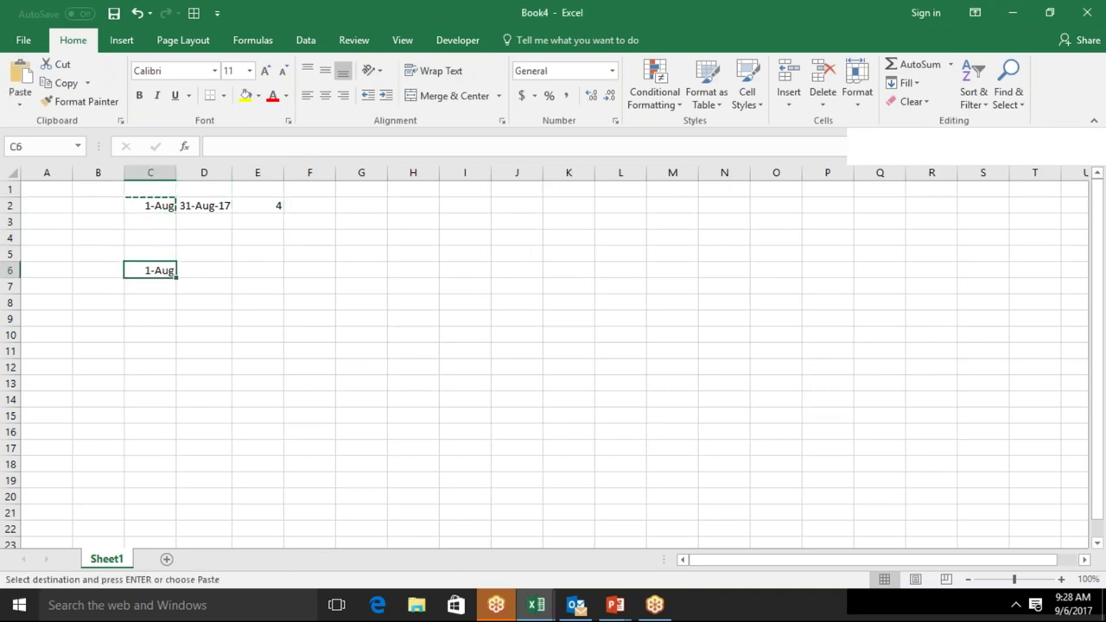
key(Escape)
Enter 2 in D6 and Sat in E6
key(Right)
text(=)
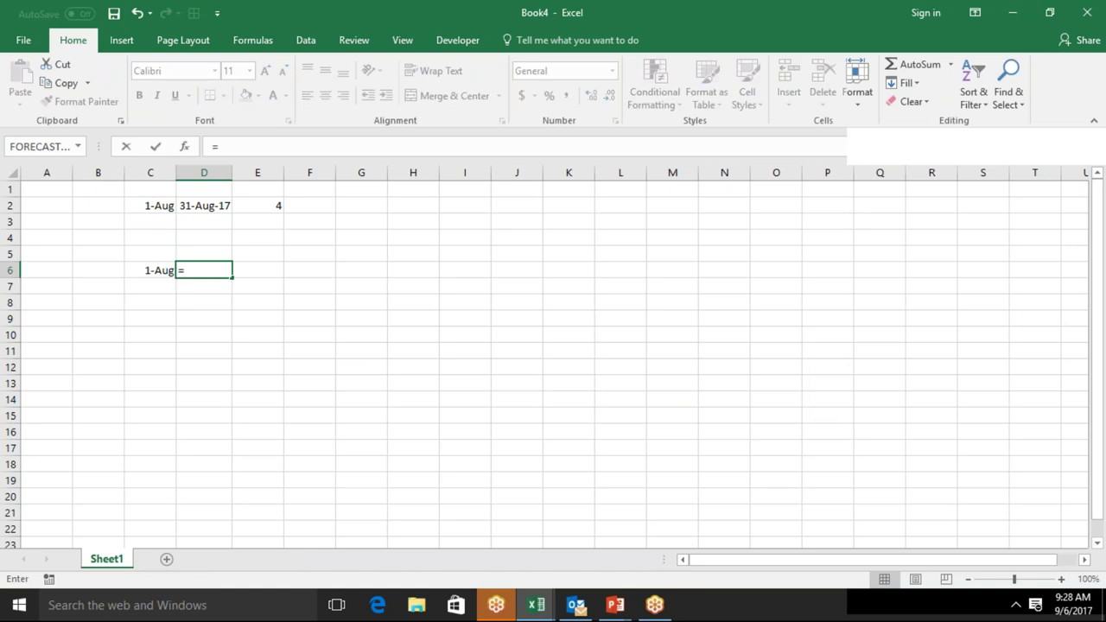
key(BackSpace)
text(2)
key(Tab)
text(Sat)
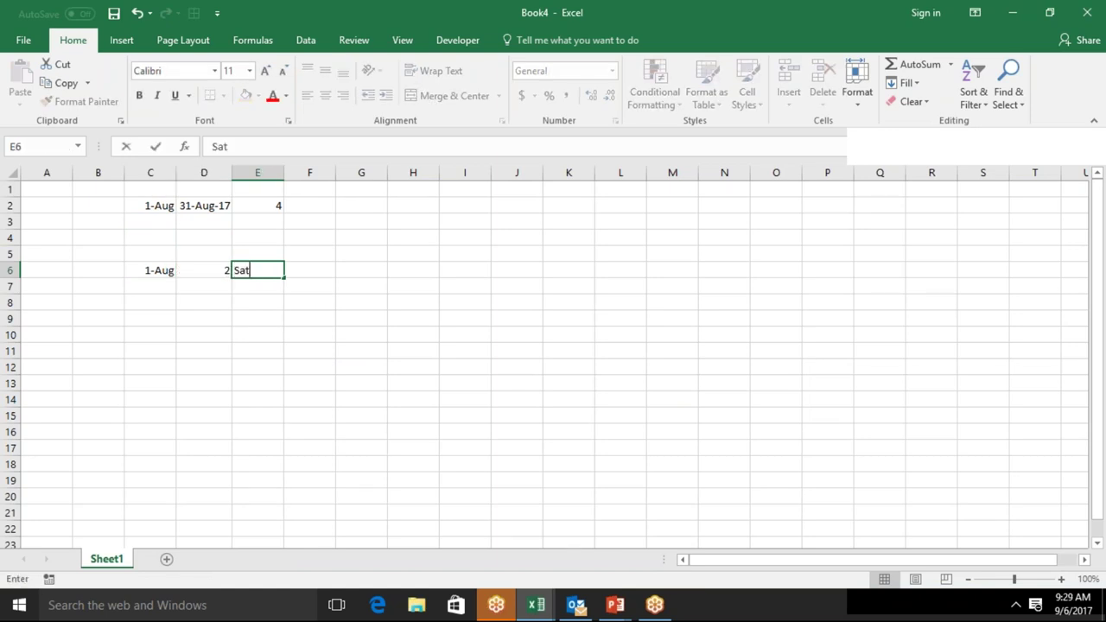
key(Tab)
Enter =NDay(C6,D6,E6) in F6, which returns 42959
text(=n)
key(Tab)
key(Left)
key(Left)
key(Left)
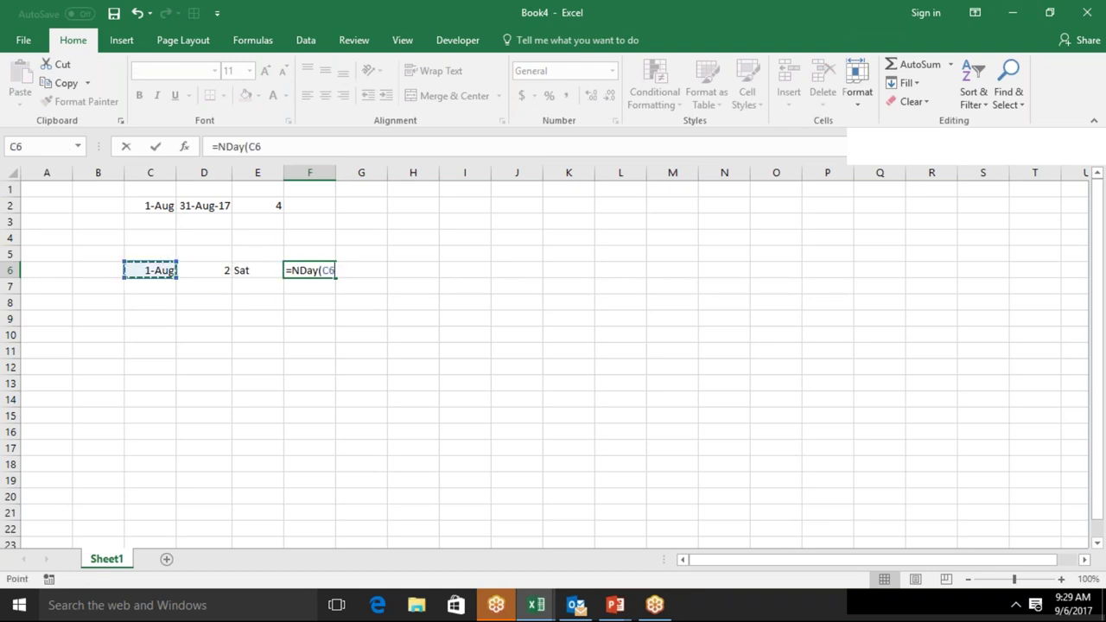
text(,)
key(Left)
key(Left)
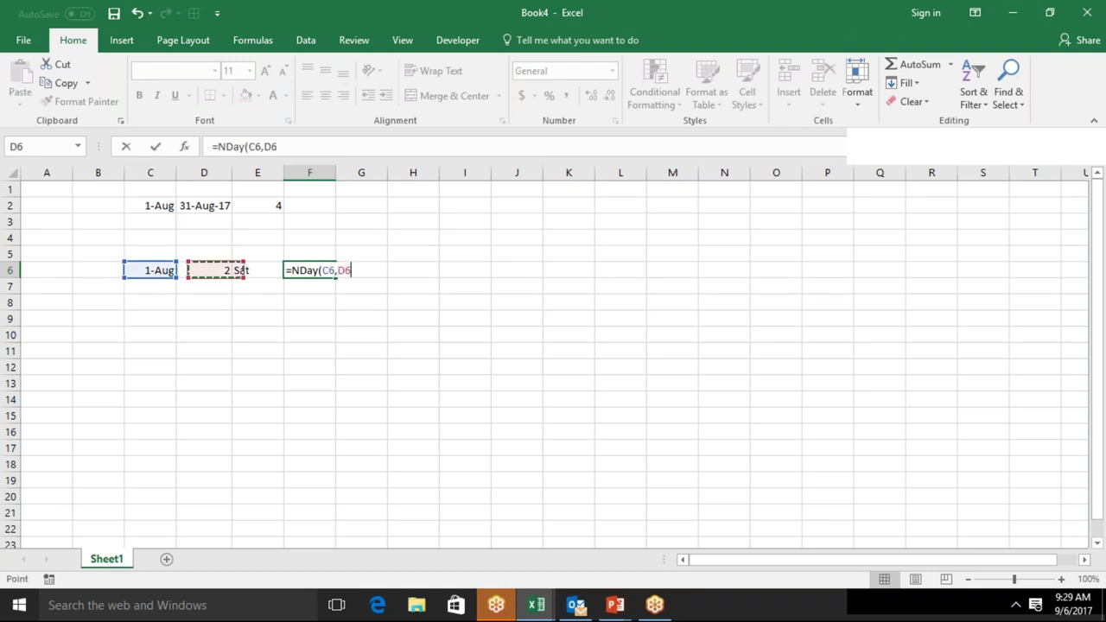
text(,)
key(Left)
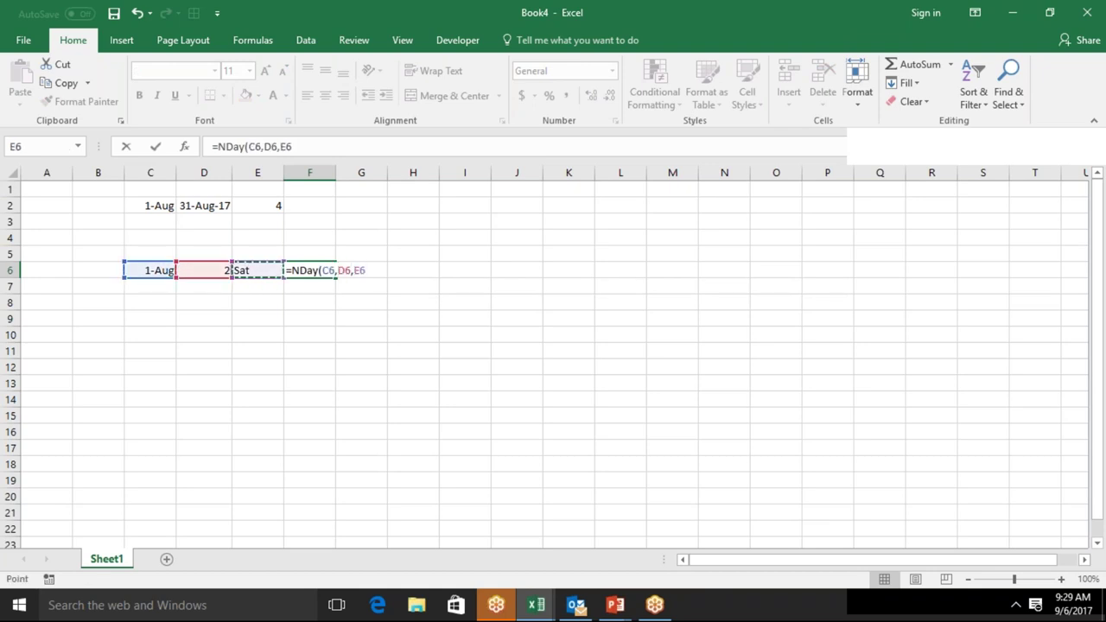
key(Return)
key(Up)
key(Right)
key(Right)
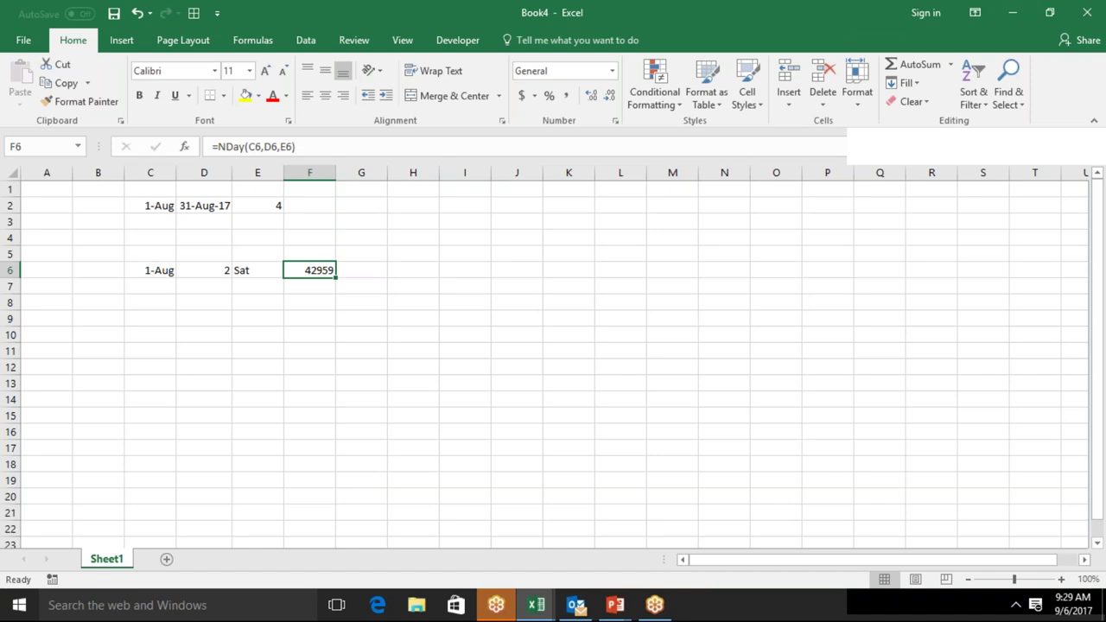
key(alt+Tab)
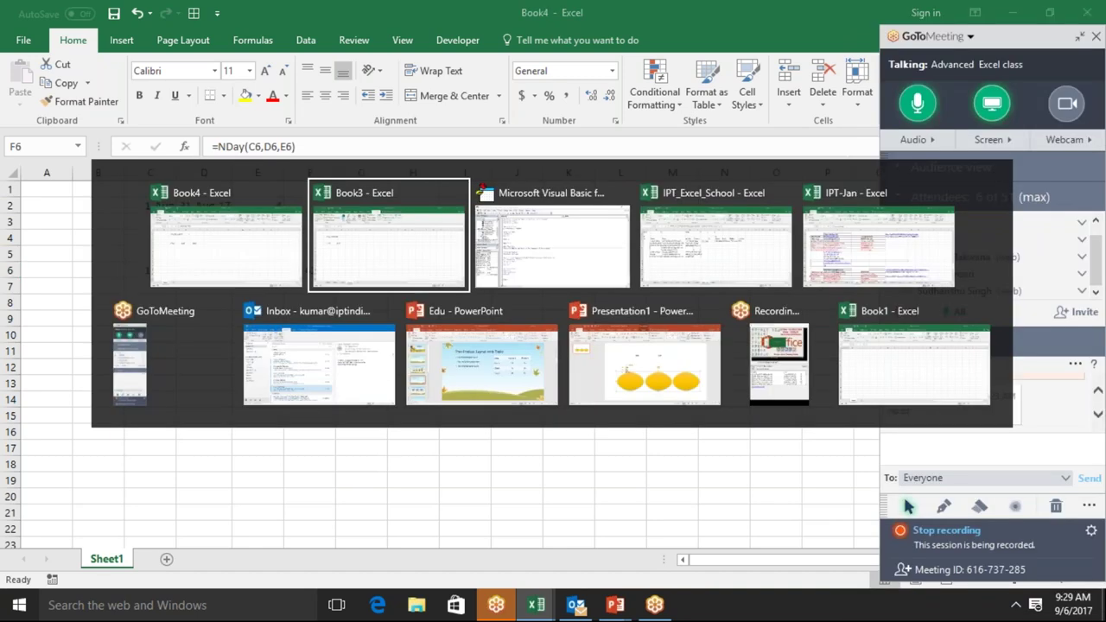
Try wrapping NDay's return value in Format, then revert it to i after a compile error
key(alt+Tab)
key(alt+Tab)
click(261, 461)
key(BackSpace)
text(for)
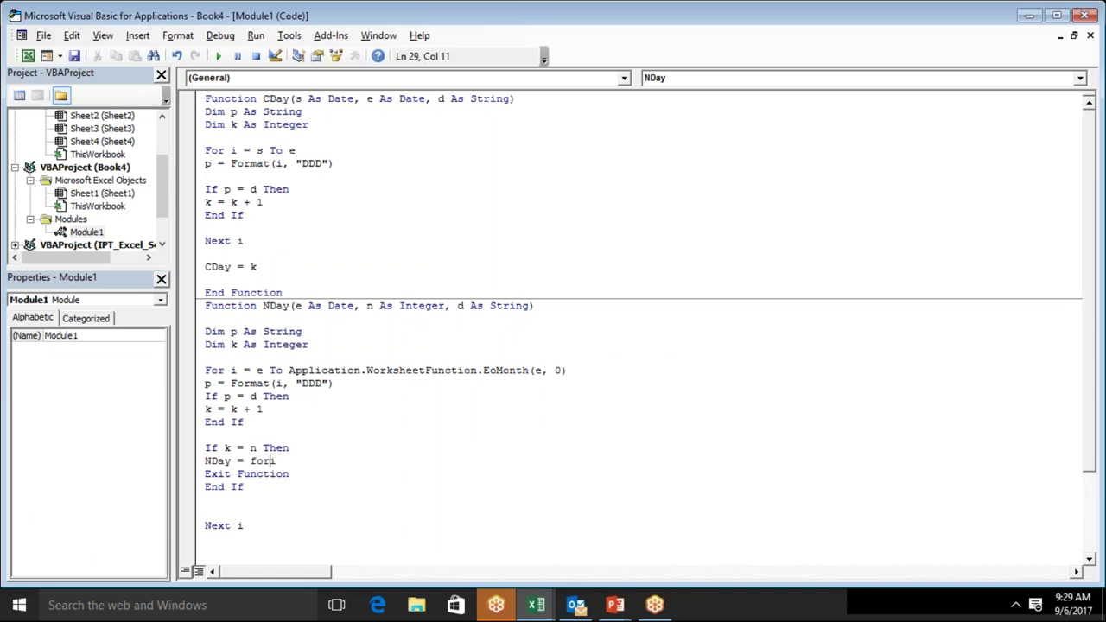
text(mat(i)
key(Down)
key(Return)
text(,)
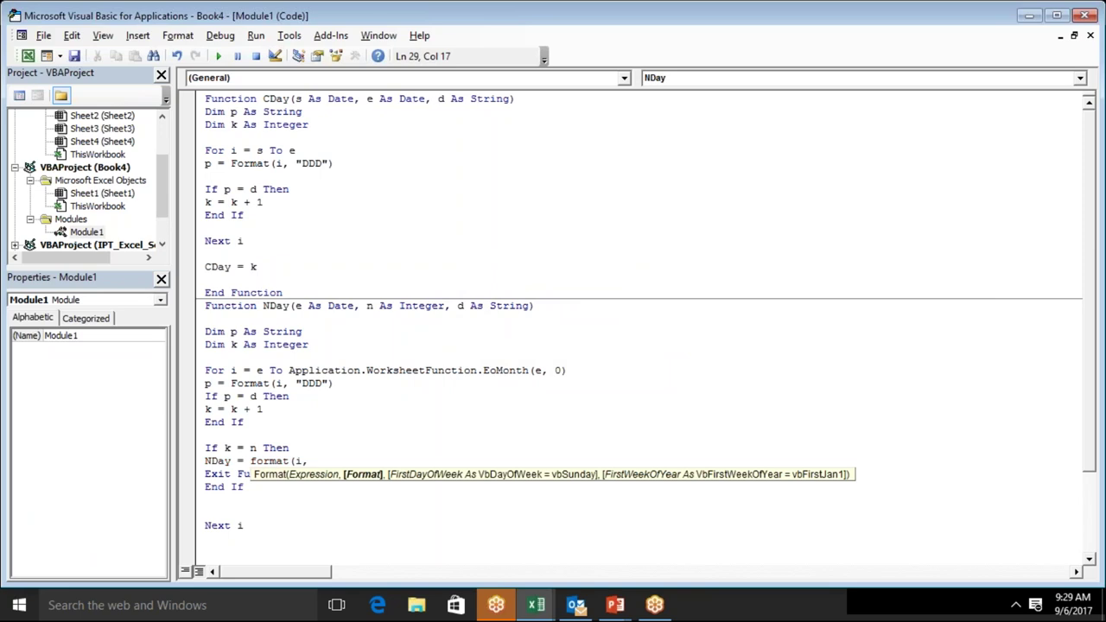
key(BackSpace)
key(BackSpace)
key(BackSpace)
key(BackSpace)
key(BackSpace)
key(BackSpace)
key(BackSpace)
key(BackSpace)
key(BackSpace)
text(i)
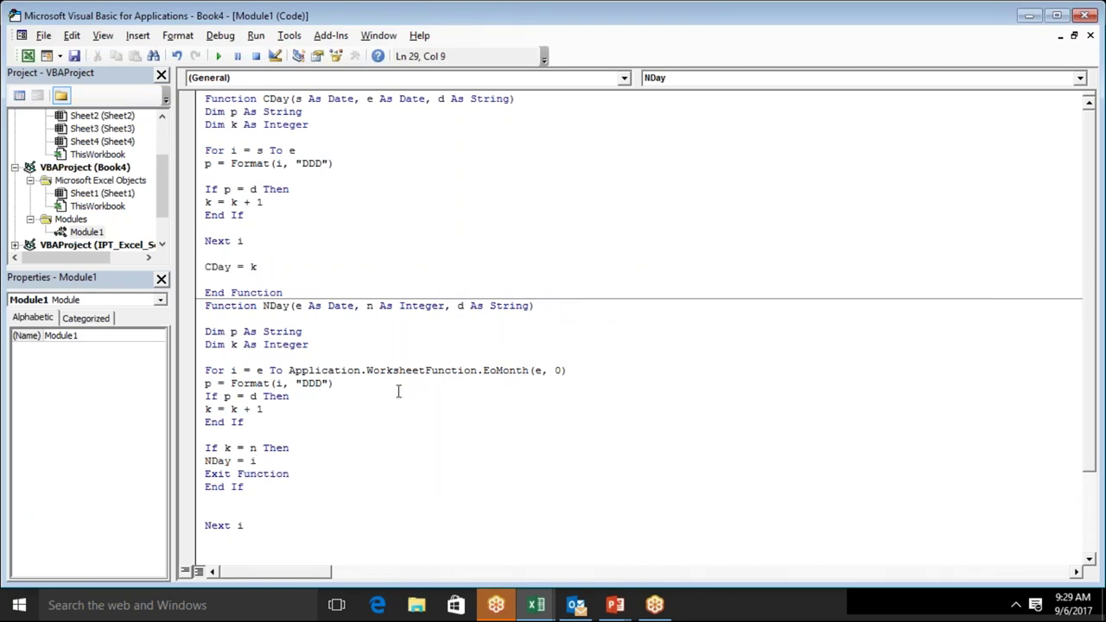
Append As Date to the NDay function declaration
click(557, 314)
click(556, 310)
text(as)
text( date)
click(536, 370)
Recalculate F6's NDay formula in Excel to check the result
key(alt+F11)
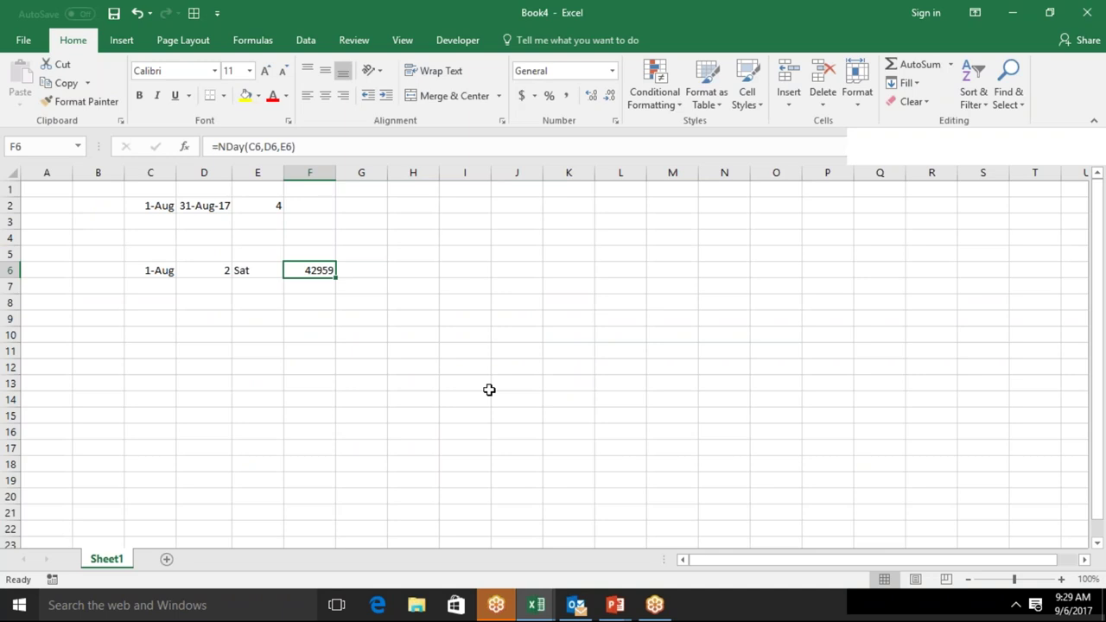
key(F2)
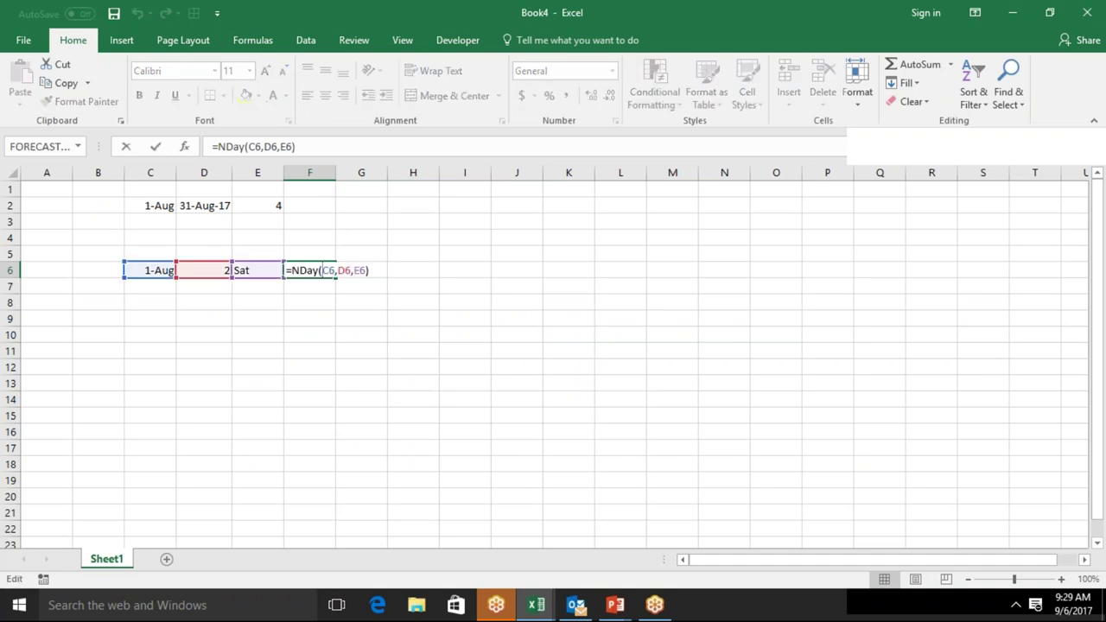
key(Return)
key(Up)
key(alt+F11)
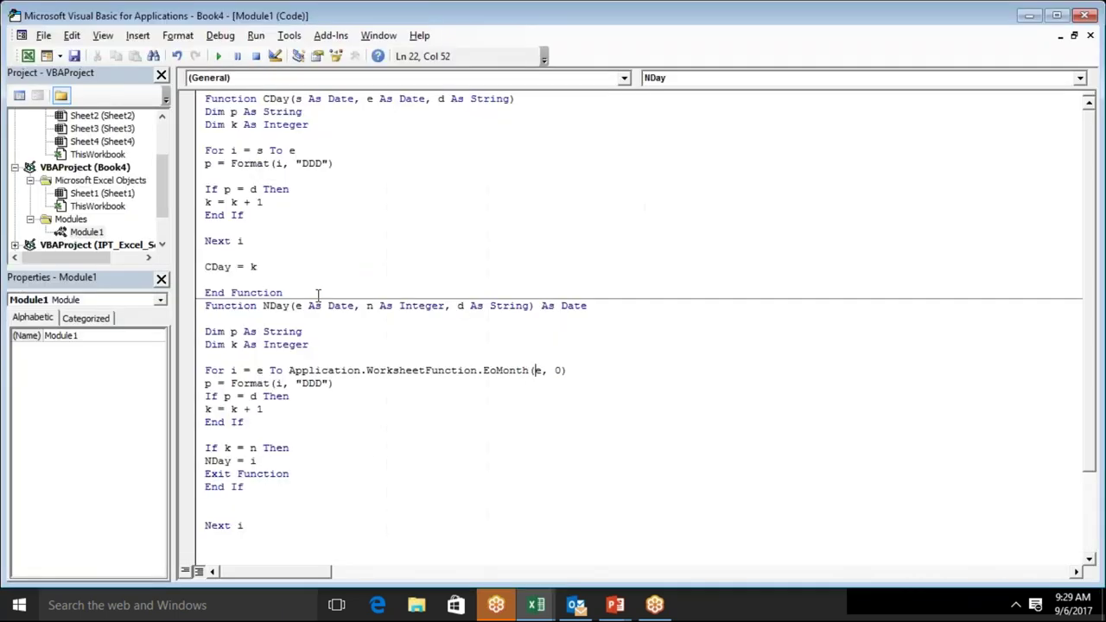
Change the return line to NDay = Format(i, "DD-MMM-YYY")
double_click(255, 461)
key(BackSpace)
text(format()
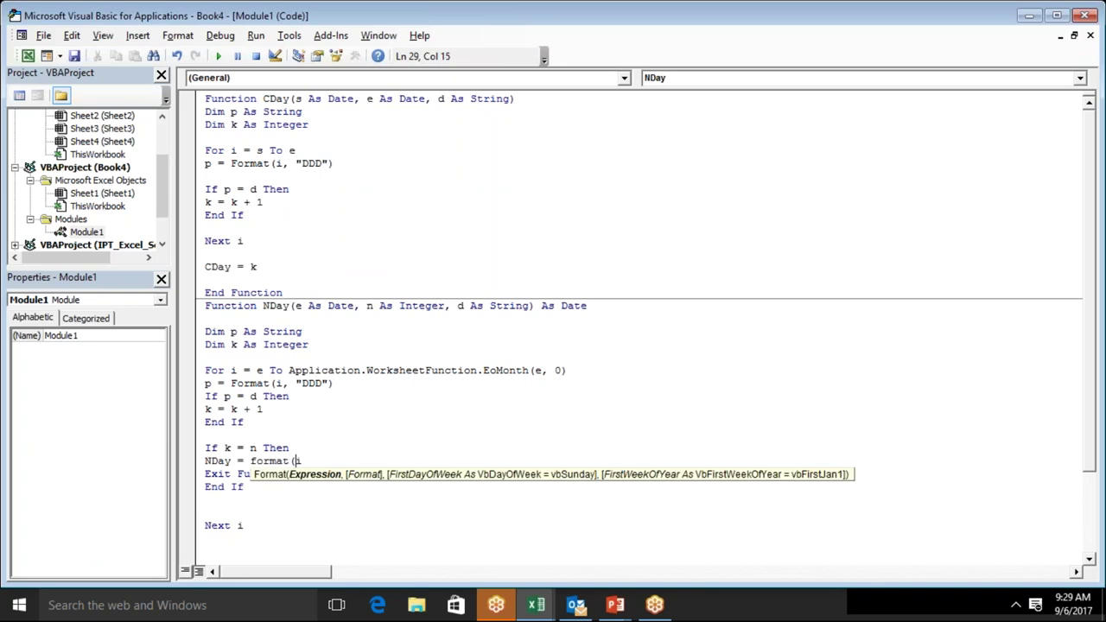
text(i)
key(Down)
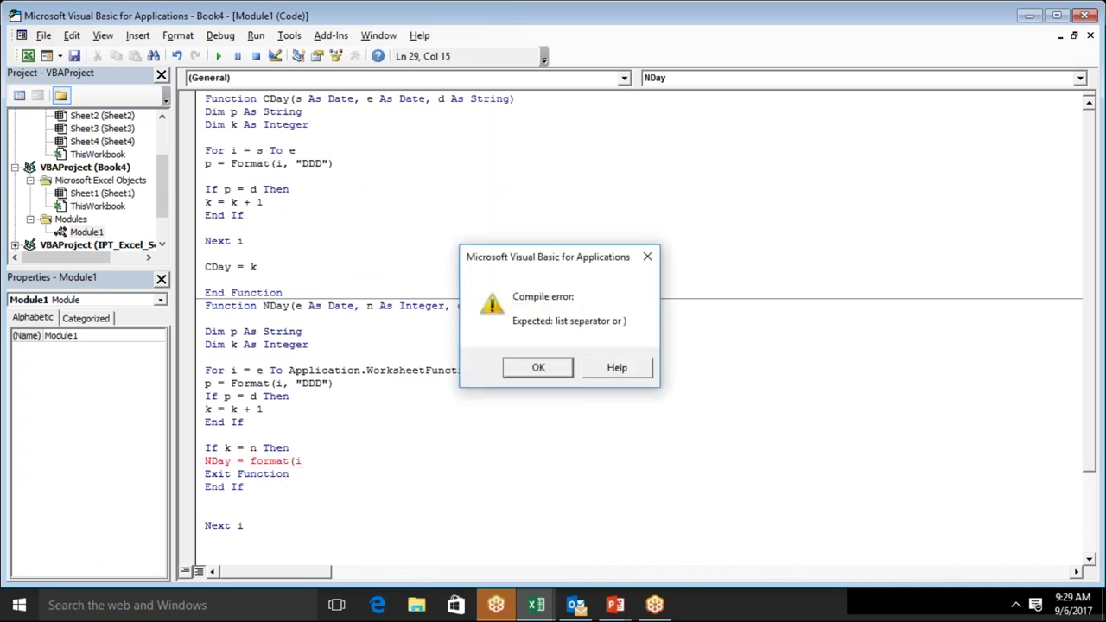
key(Return)
text(,"DD)
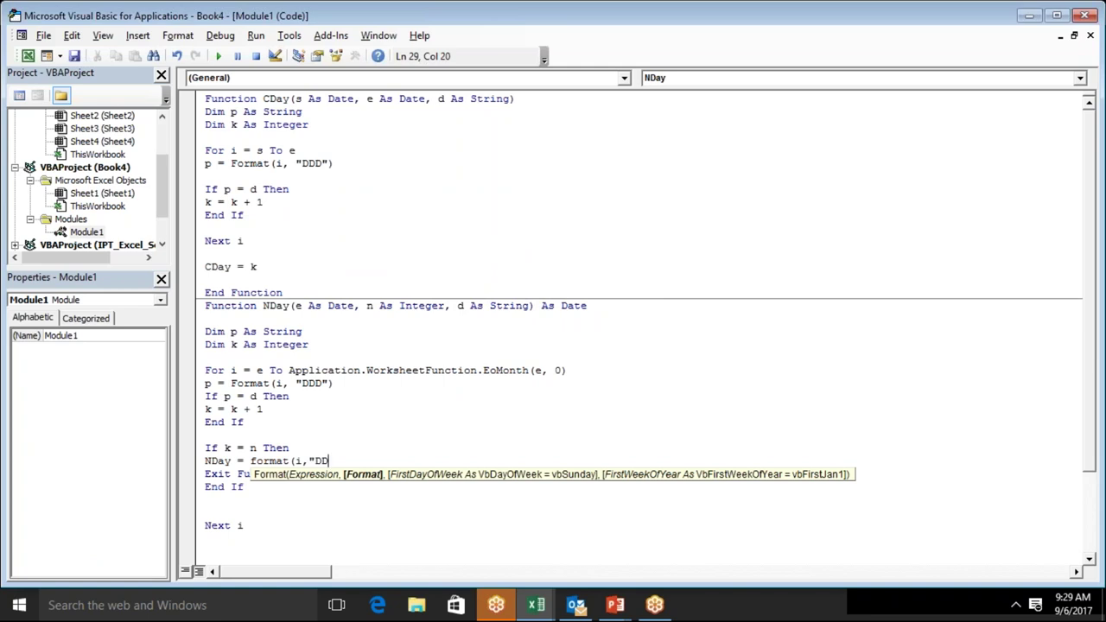
text(-MMM-YYY"))
Confirm the Format line and recalculate F6 in Excel
click(335, 436)
key(alt+F11)
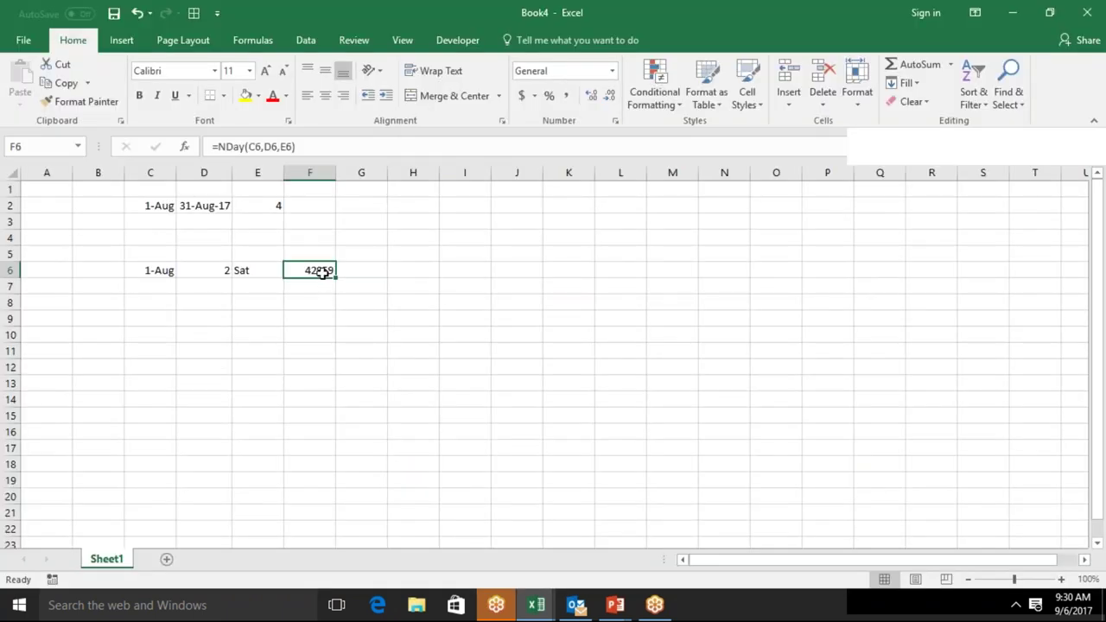
double_click(320, 270)
key(Return)
key(Up)
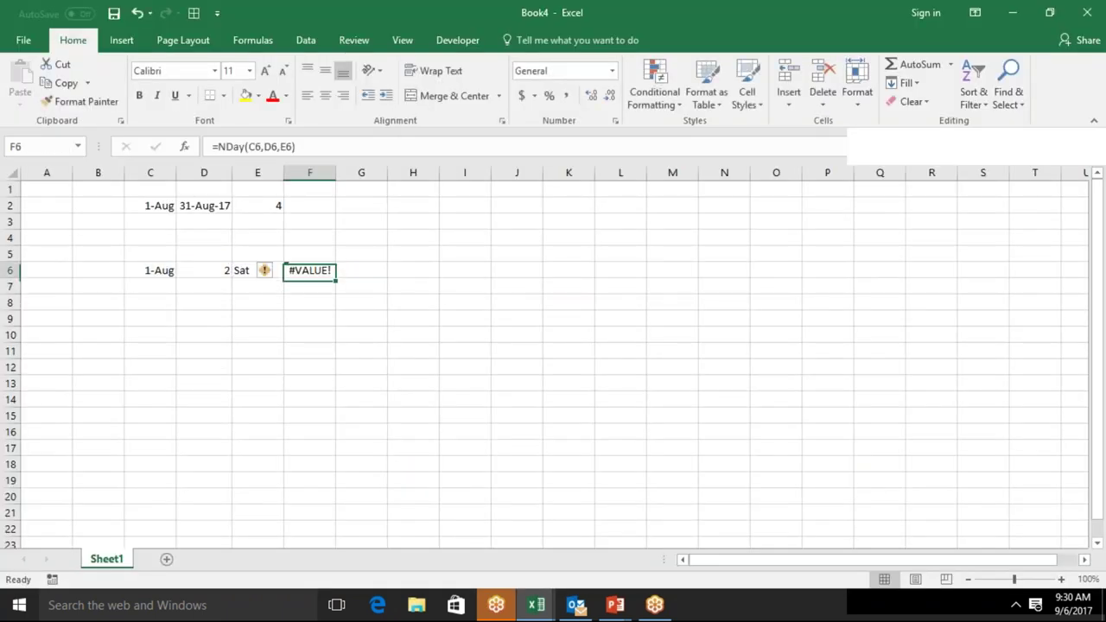
Change the year format to YYyY and recalculate F6, which now shows 42959
key(alt+F11)
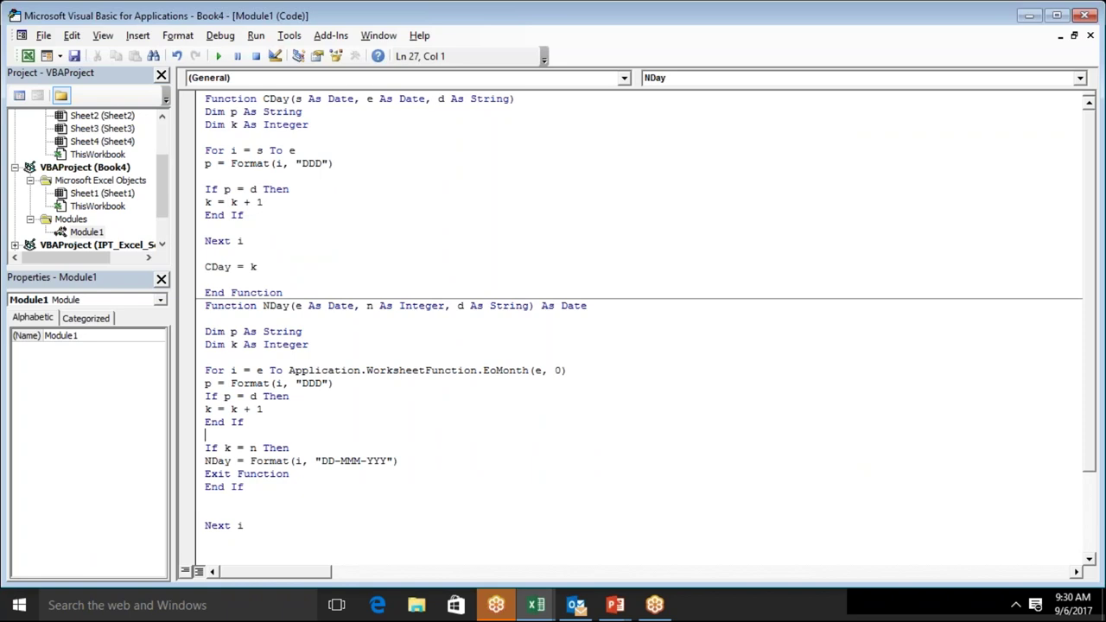
click(379, 462)
text(y)
key(alt+F11)
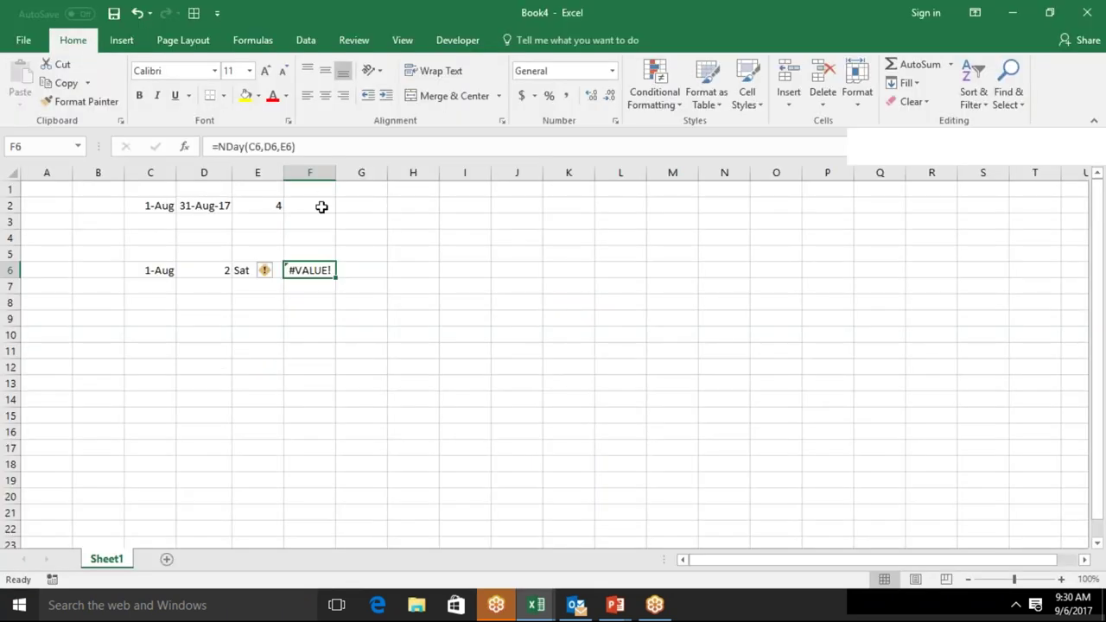
double_click(311, 266)
key(Return)
click(310, 271)
Remove As Date from NDay's declaration so F6 displays 12-Aug-2017
key(alt+F11)
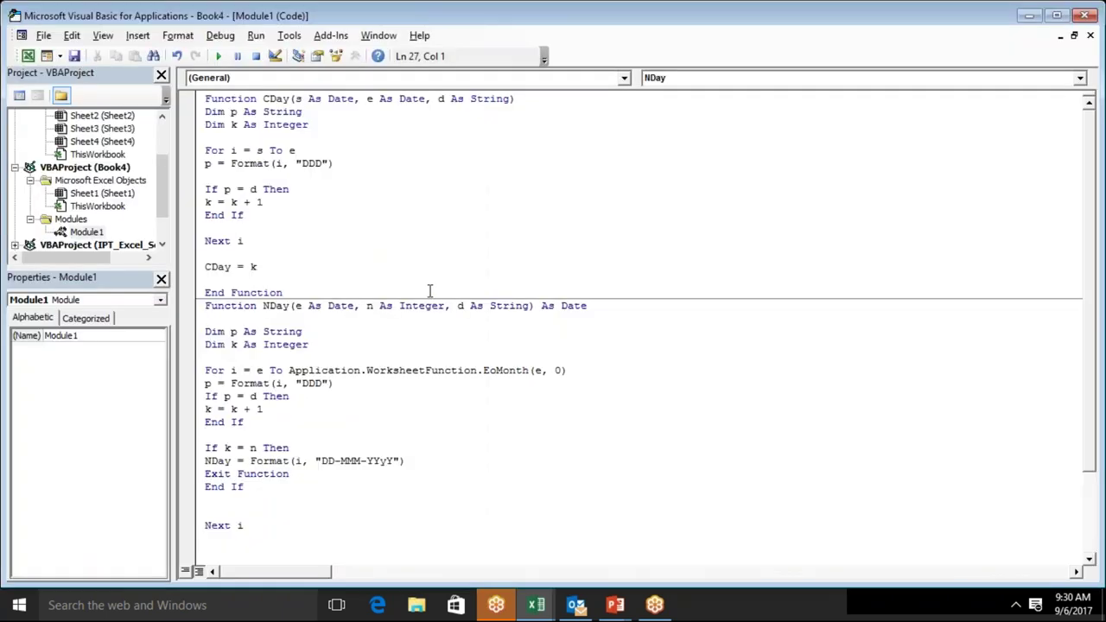
click(605, 307)
key(BackSpace)
key(BackSpace)
key(BackSpace)
key(BackSpace)
key(BackSpace)
key(BackSpace)
key(BackSpace)
key(BackSpace)
key(alt+F11)
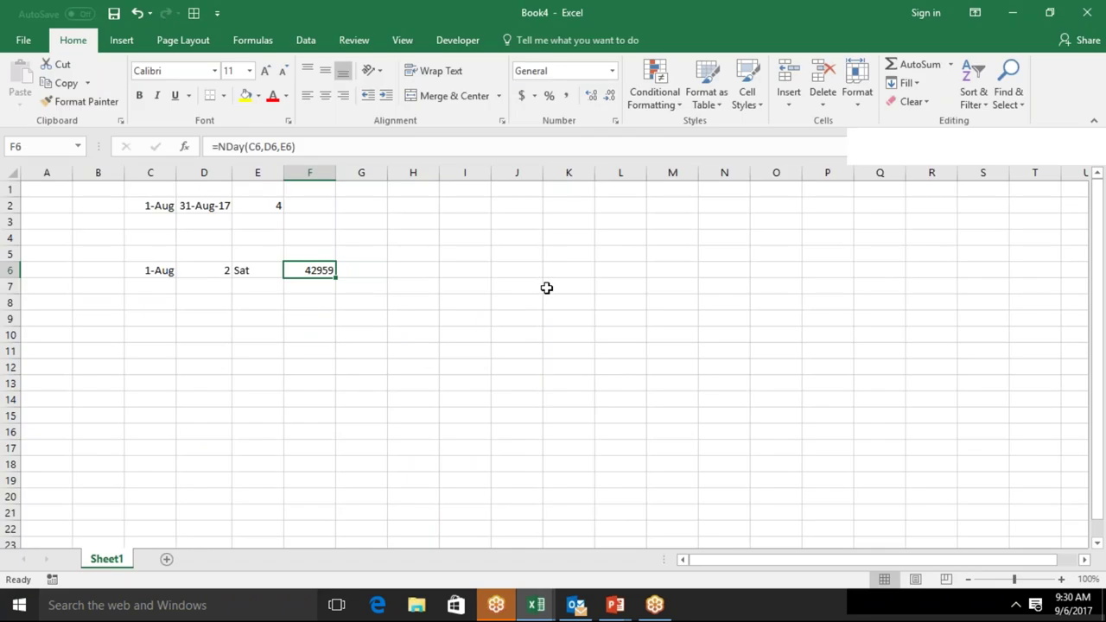
double_click(310, 270)
key(Return)
key(Up)
click(215, 505)
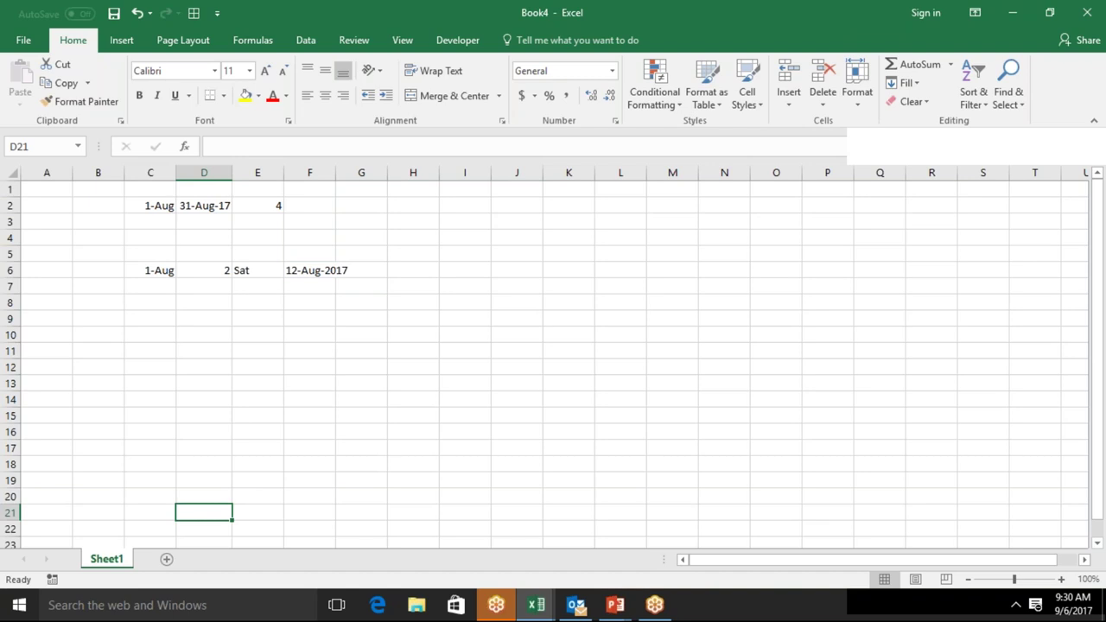
Replace E6's weekday with lowercase sat, making F6 return 0
click(242, 271)
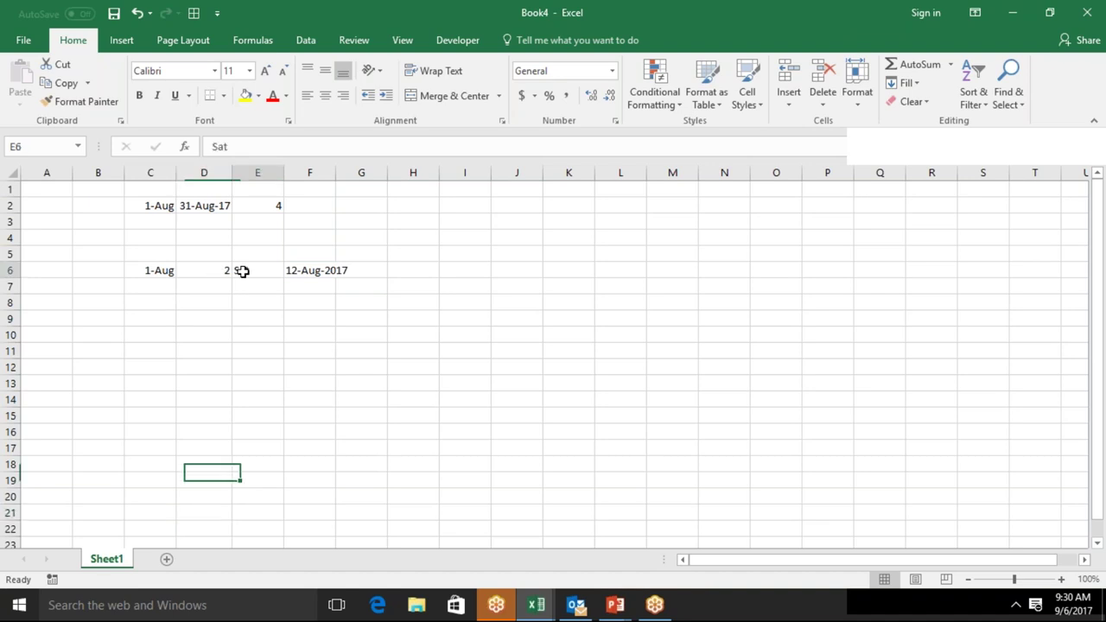
text(sat)
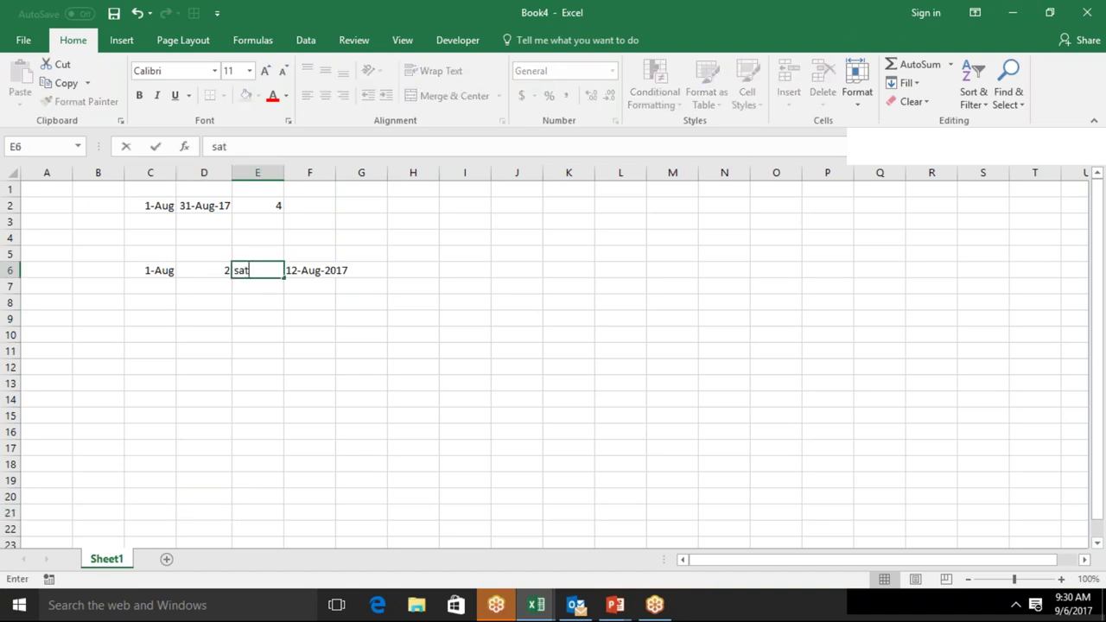
key(Return)
click(258, 270)
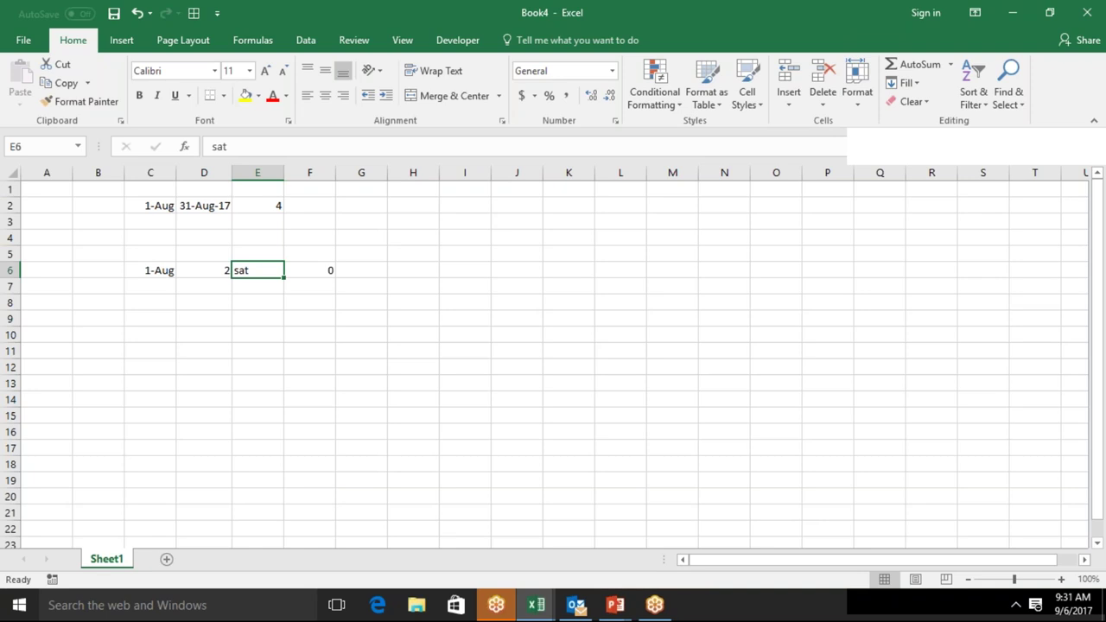
In NDay's If line, begin wrapping p in ucase( for case-insensitive matching
key(alt+Tab)
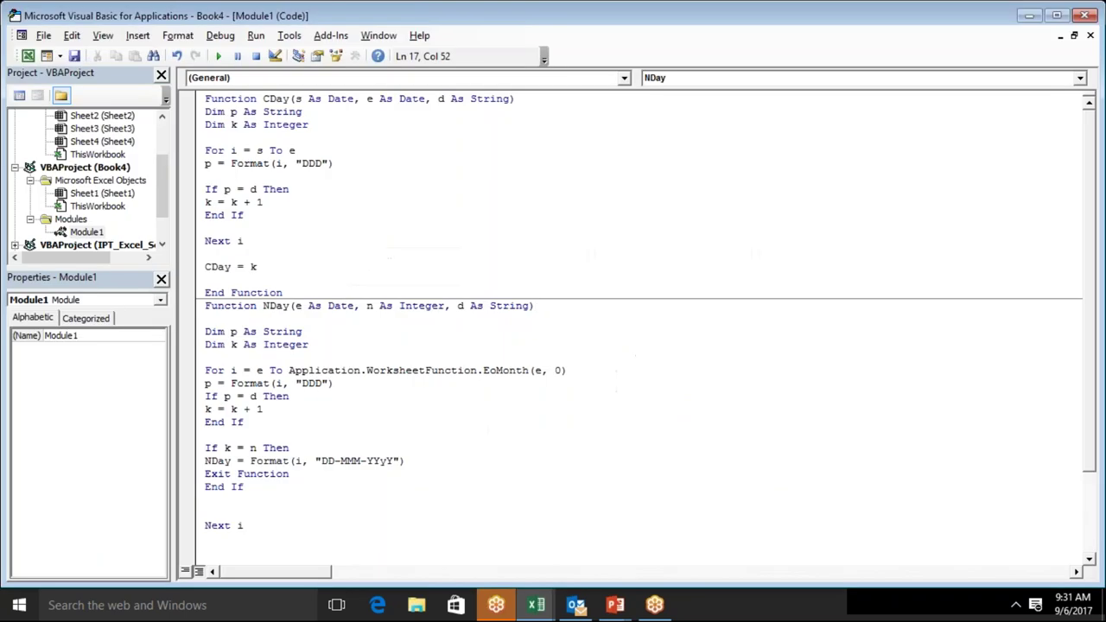
click(225, 399)
text(ucase()
Wrap both p and d in UCase so NDay's test reads If UCase(p) = UCase(d) Then
key(Right)
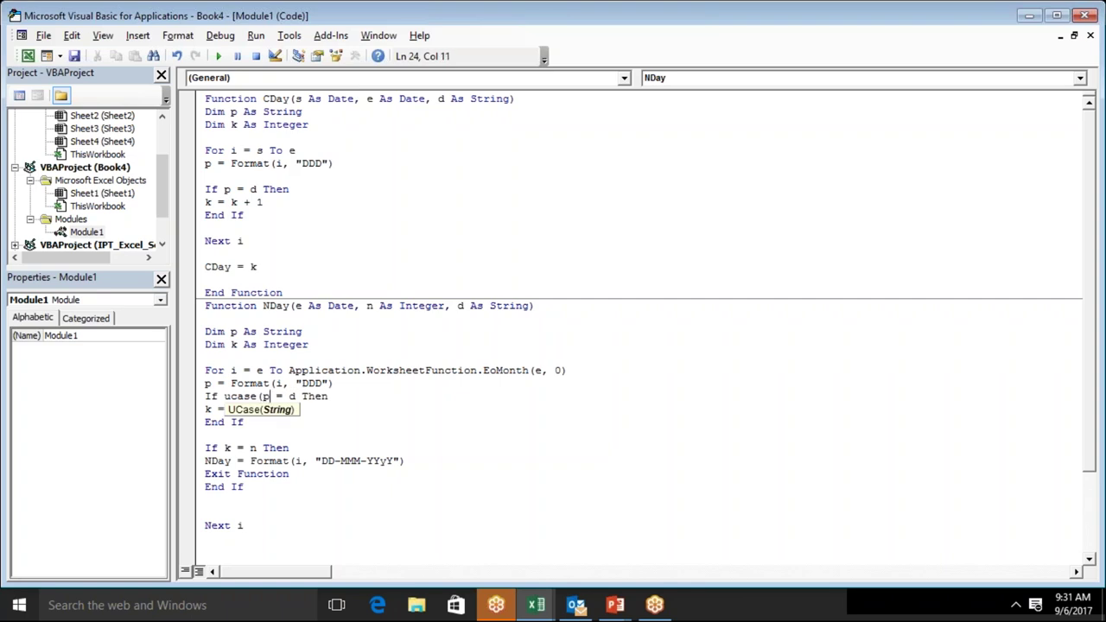
text())
key(Right)
key(Right)
key(Right)
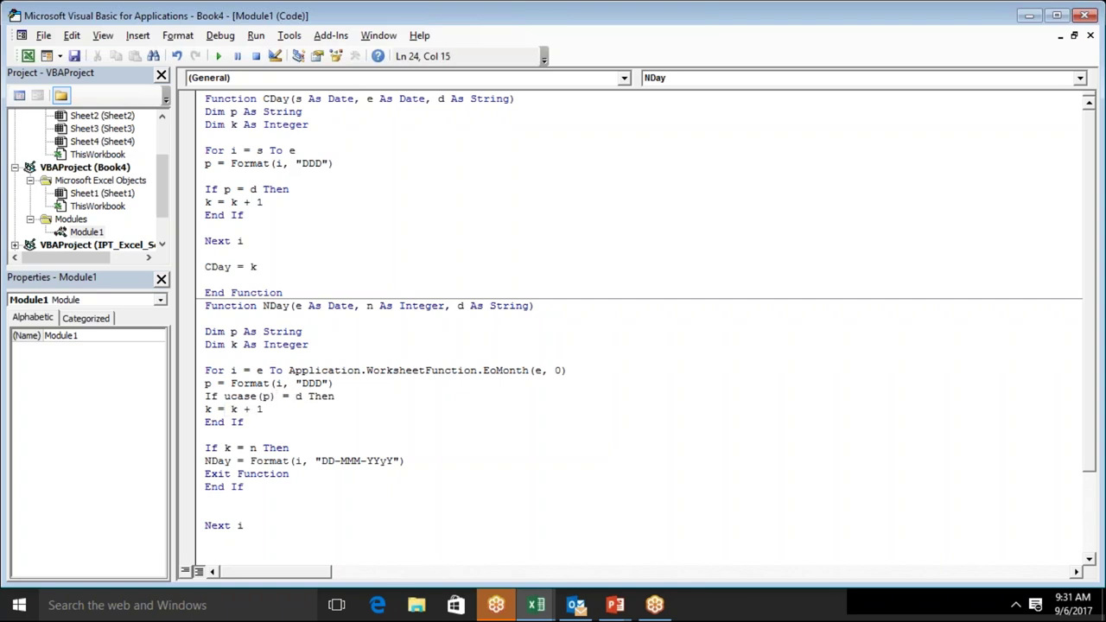
text(ucase)
text(()
key(Right)
key(Right)
text())
click(289, 461)
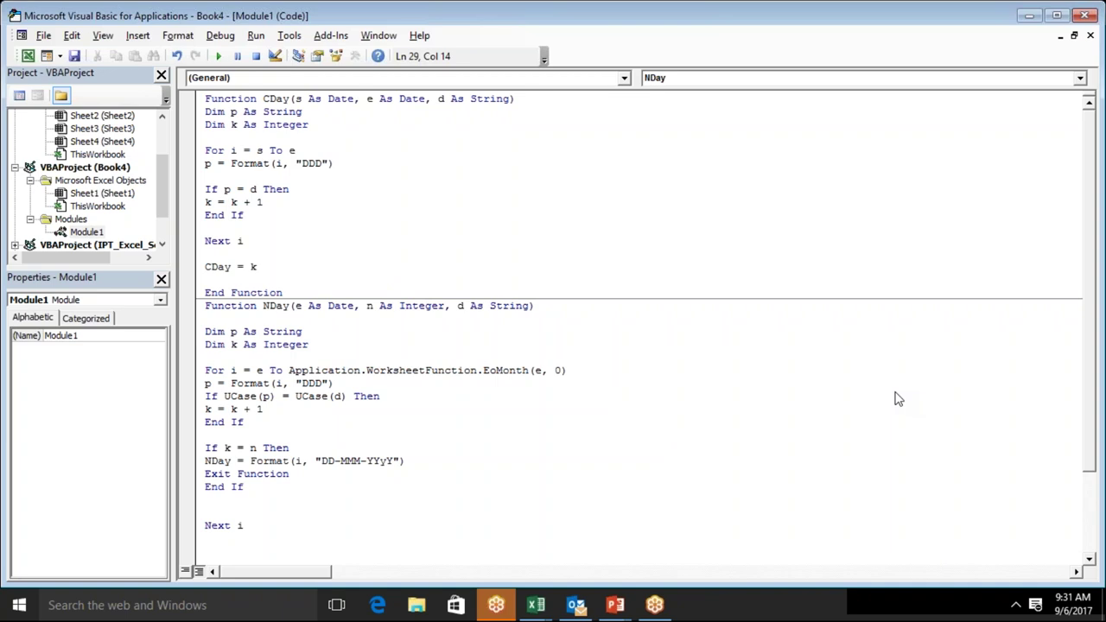
key(ctrl+End)
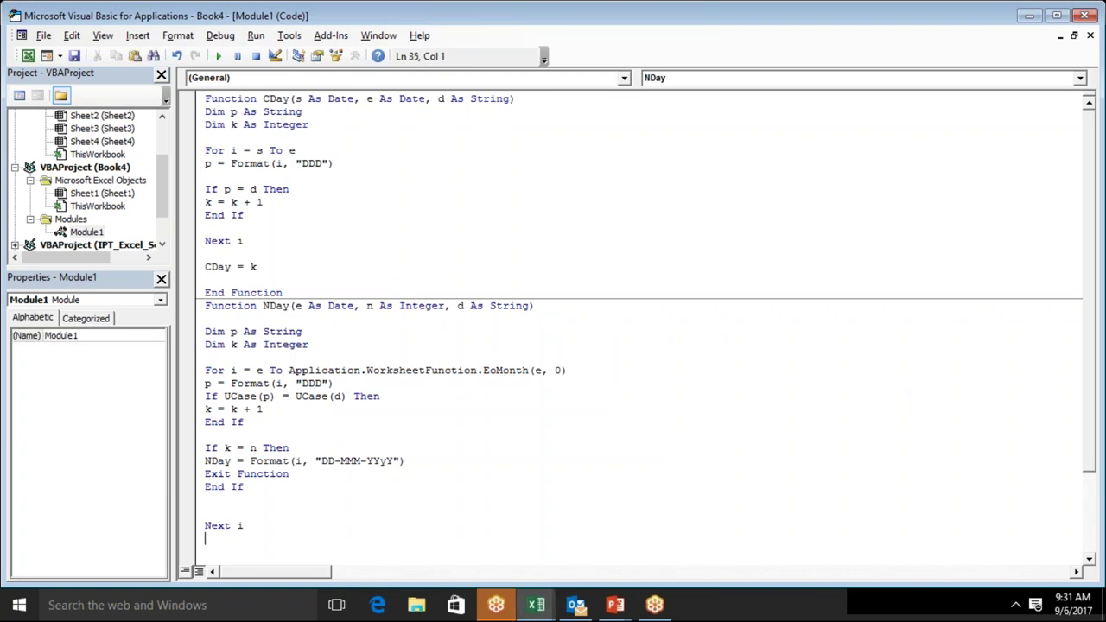
Tidy the blank lines below Next i and paste the dtyear function beneath NDay
key(Down)
key(Down)
key(Down)
key(Down)
key(Down)
key(Down)
key(Up)
key(Up)
key(Up)
key(Up)
key(Up)
key(Up)
key(Up)
scroll(640, 328, up, 2)
scroll(639, 328, up, 2)
key(Delete)
key(Down)
key(Down)
key(Down)
key(Down)
key(Down)
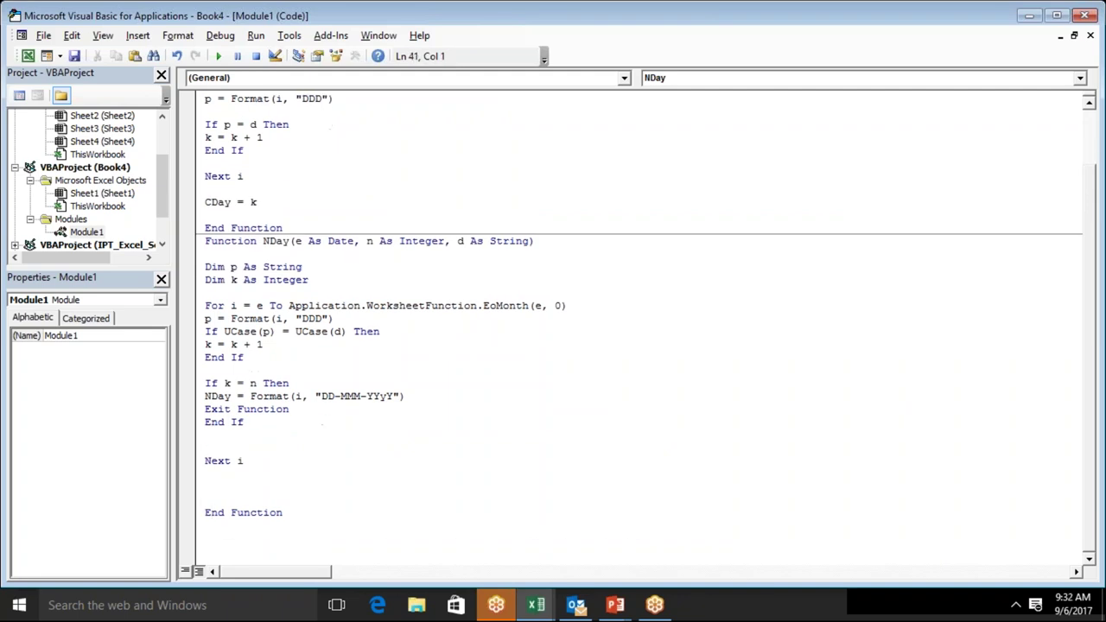
scroll(639, 328, down, 1)
text(Function dtyear(V As Variant)   Dim d As Variant  d = DatePart("yyyy", V)    EnFunction dtyear(V As Variant)   Dim d As Variant  d = DatePart("yyyy", V))
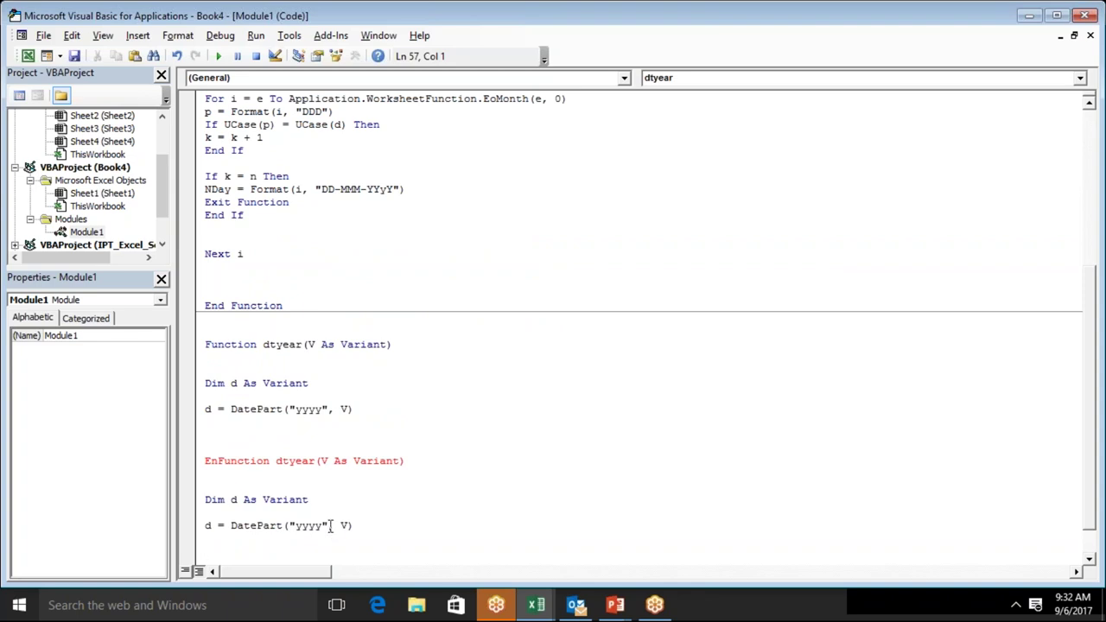
Correct the misspelled EnFunction to End Function and delete the duplicated pasted lines after it
click(218, 459)
text(d)
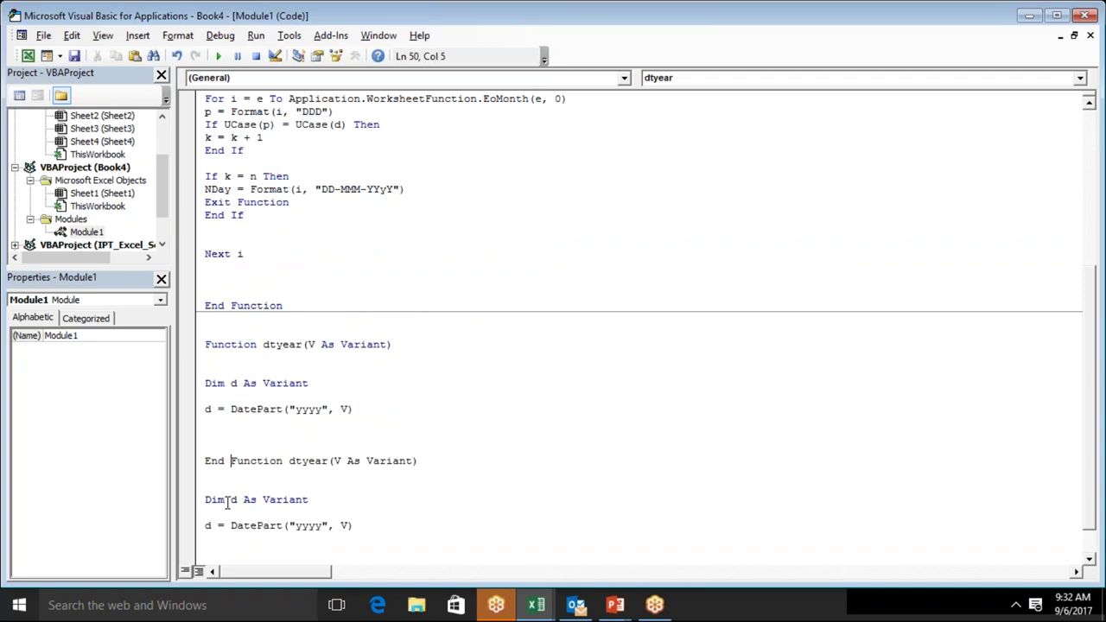
click(318, 489)
key(Return)
click(318, 498)
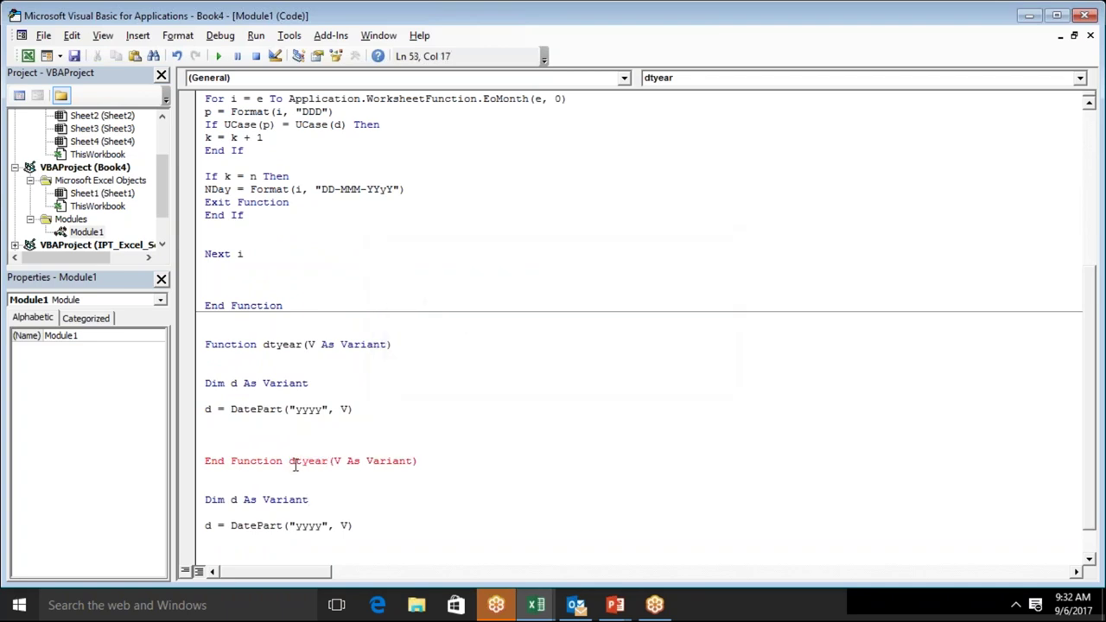
drag(282, 460, 198, 460)
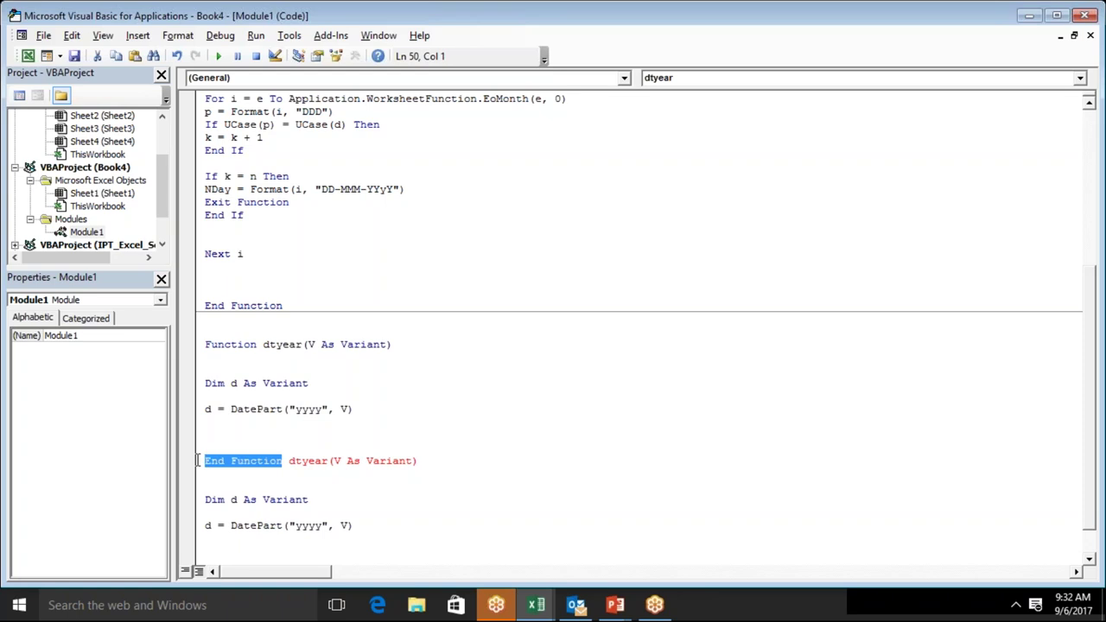
click(229, 461)
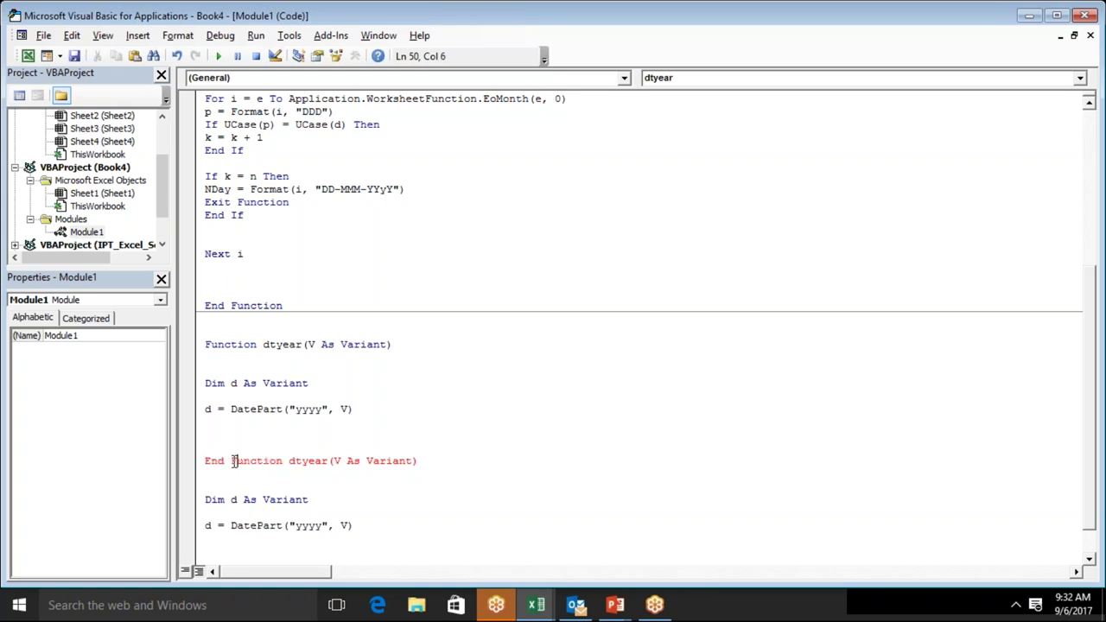
drag(224, 461, 202, 461)
mouse_move(372, 535)
mouse_down()
mouse_move(224, 471)
mouse_move(292, 462)
mouse_up()
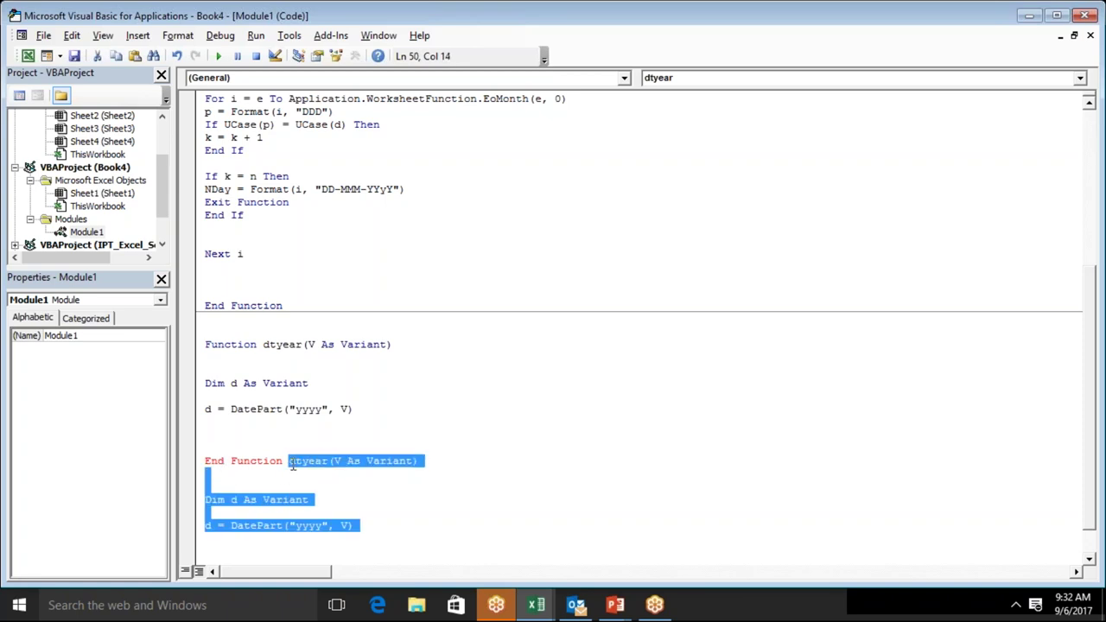
key(Delete)
click(310, 558)
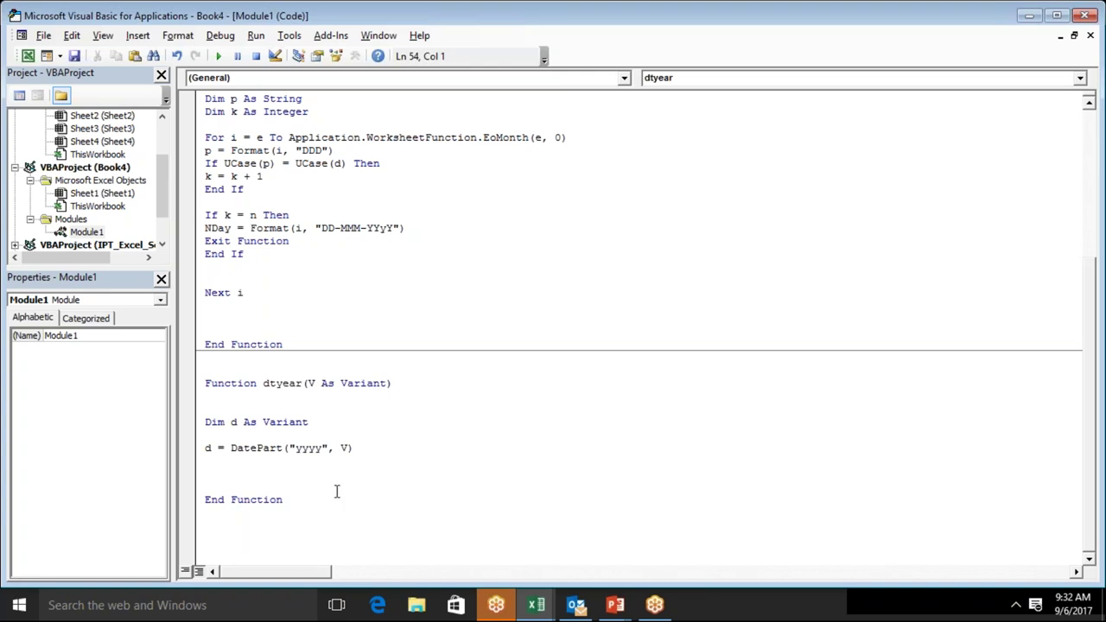
Fix the parentheses on dtyear's d = DatePart("yyyy", V) line
click(285, 446)
text(()
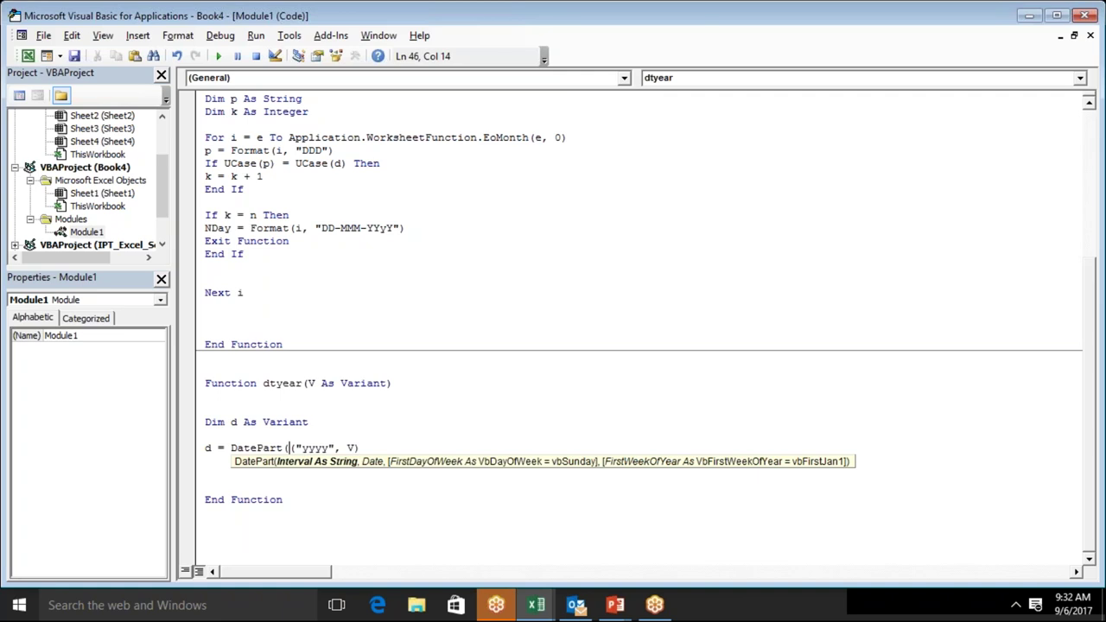
key(BackSpace)
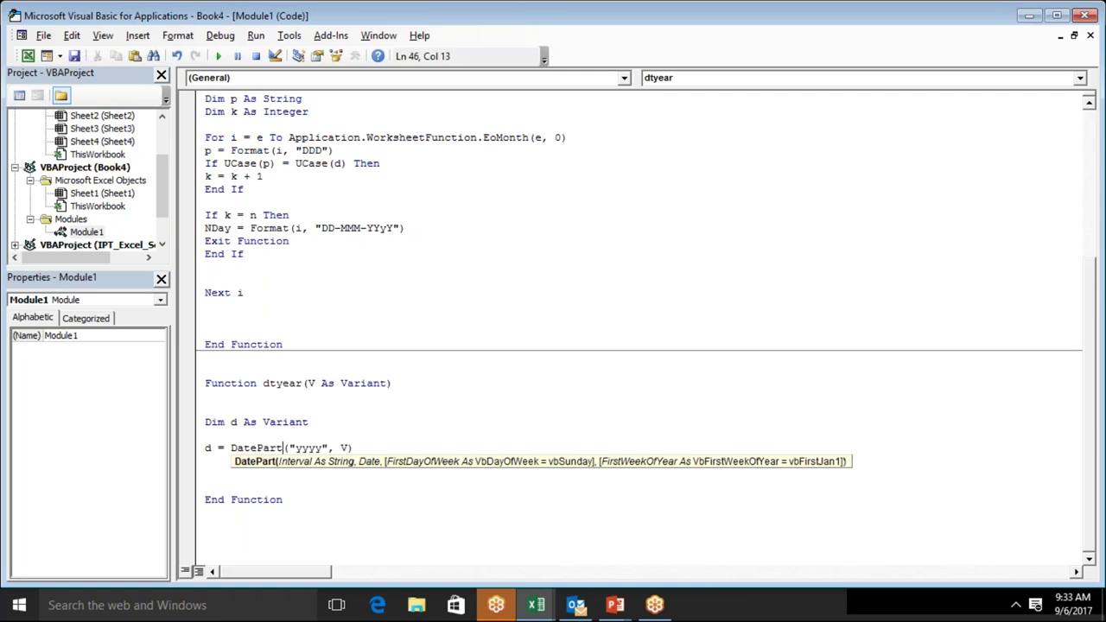
click(344, 425)
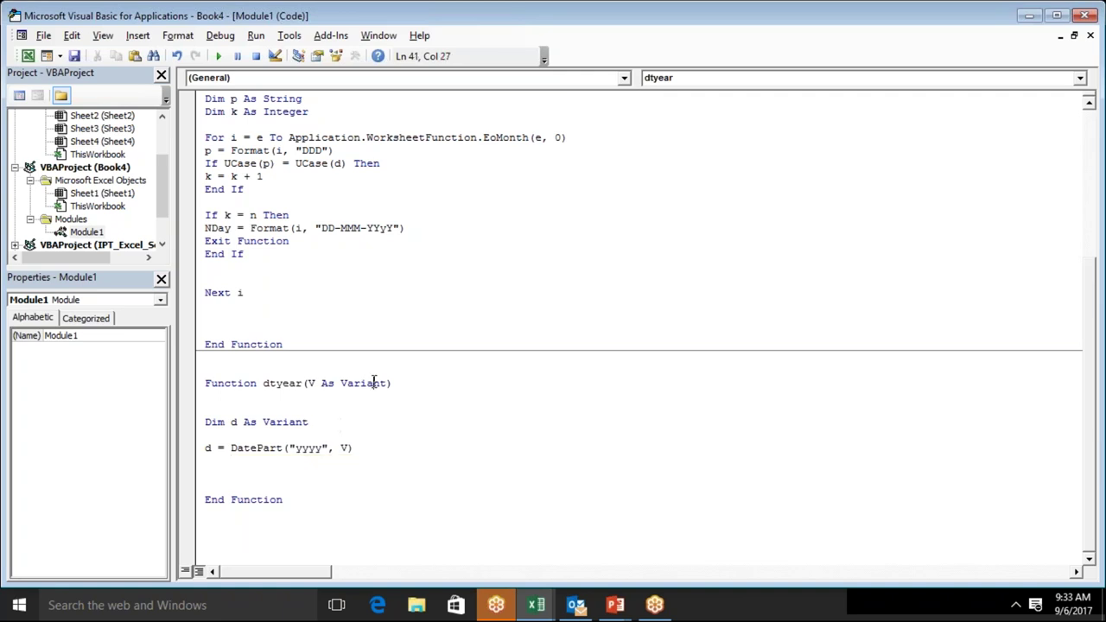
Change dtyear's parameter to V As Date, then return to the Excel worksheet
double_click(369, 383)
key(BackSpace)
key(BackSpace)
text(date)
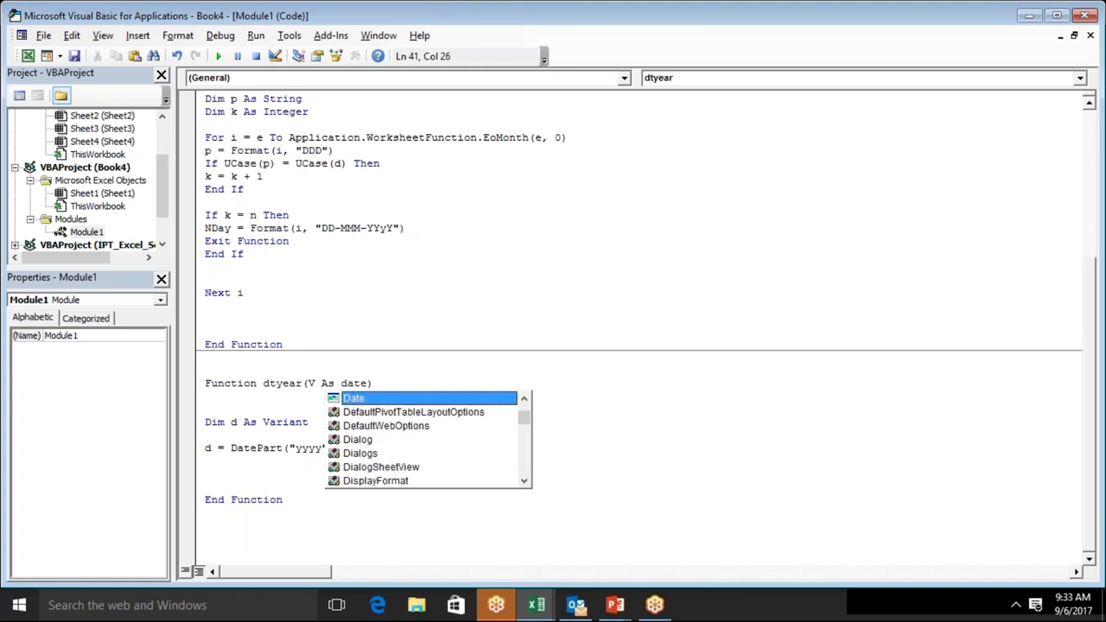
key(Escape)
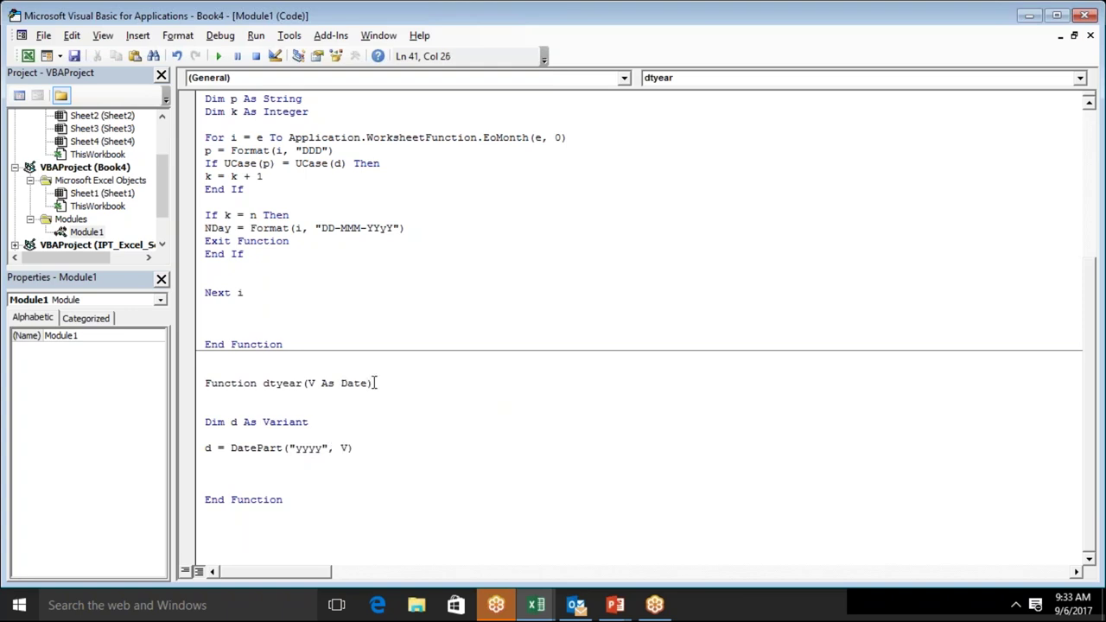
click(361, 432)
double_click(328, 424)
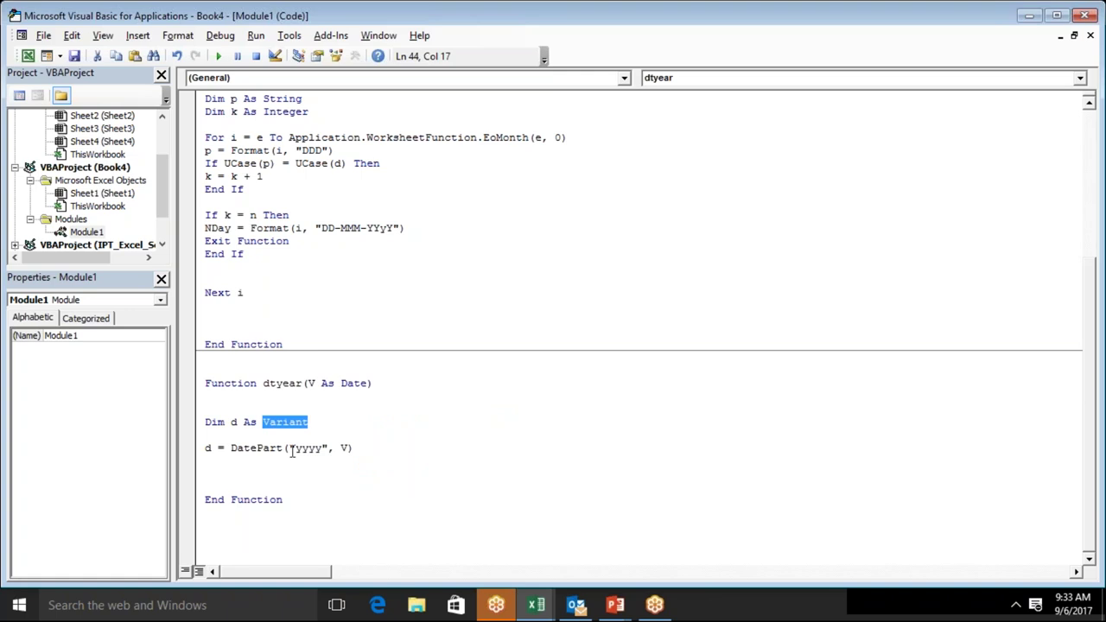
key(alt+F11)
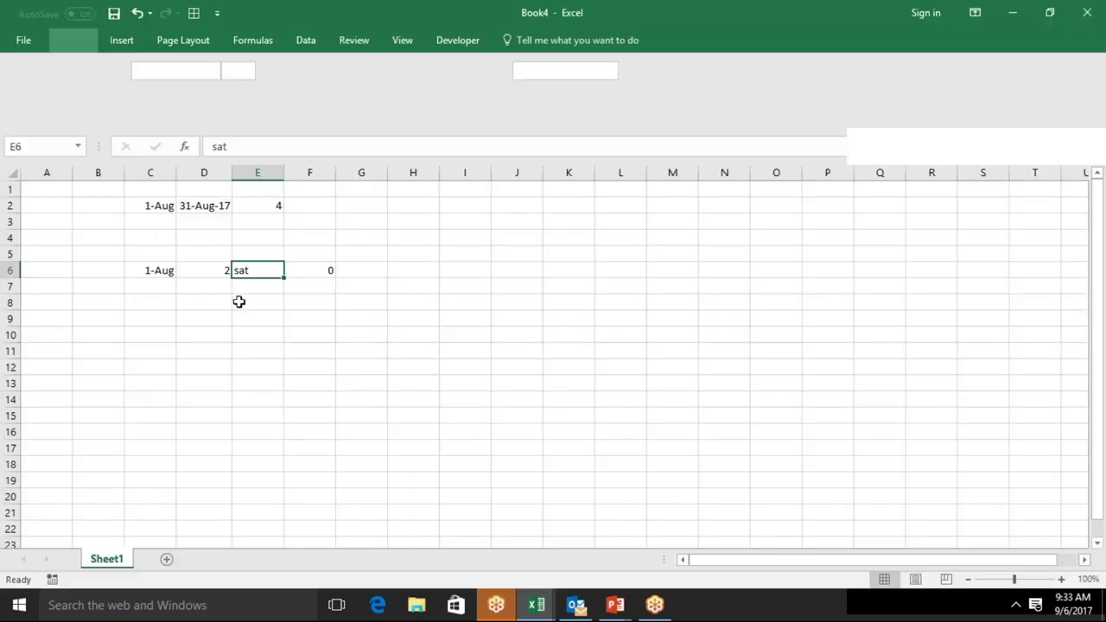
Enter the test formula =dtyear(C2) in cell C3
click(162, 223)
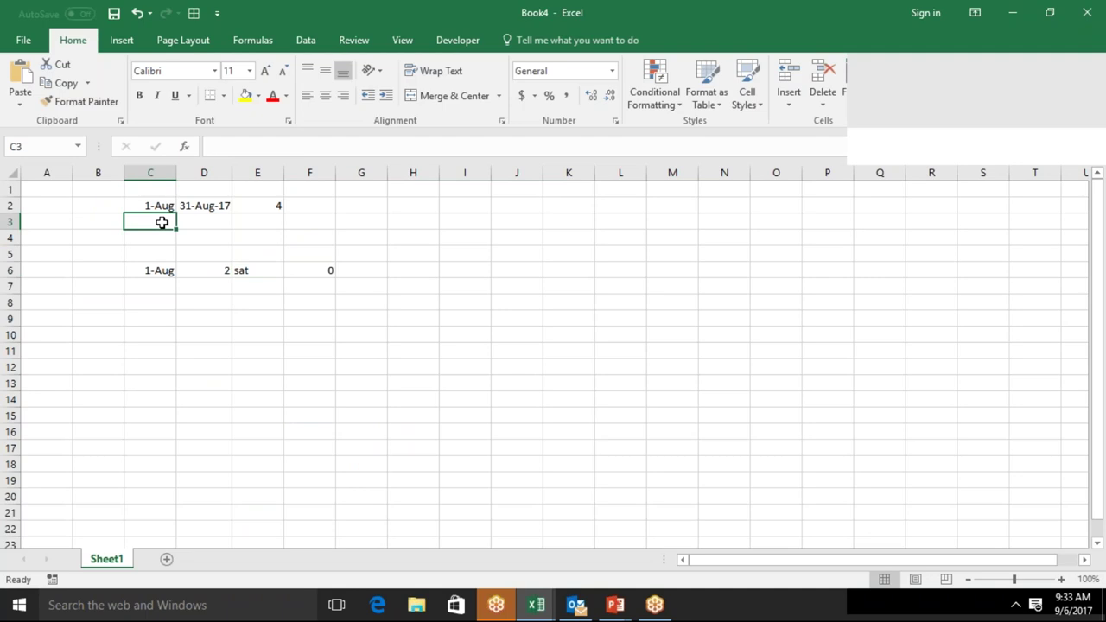
key(F2)
text(=da)
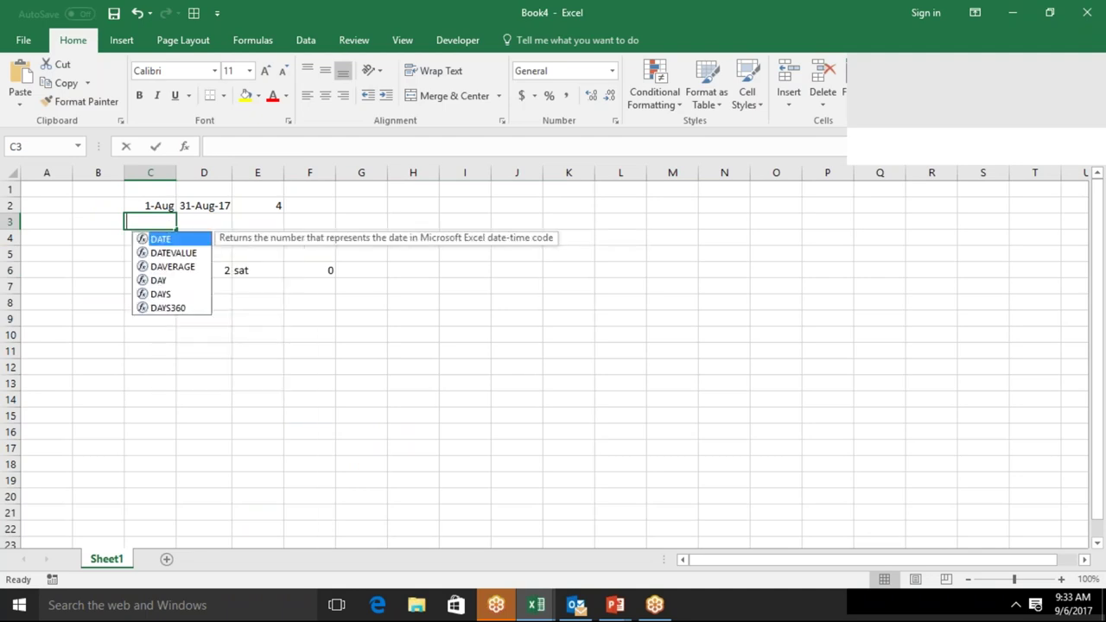
key(BackSpace)
key(BackSpace)
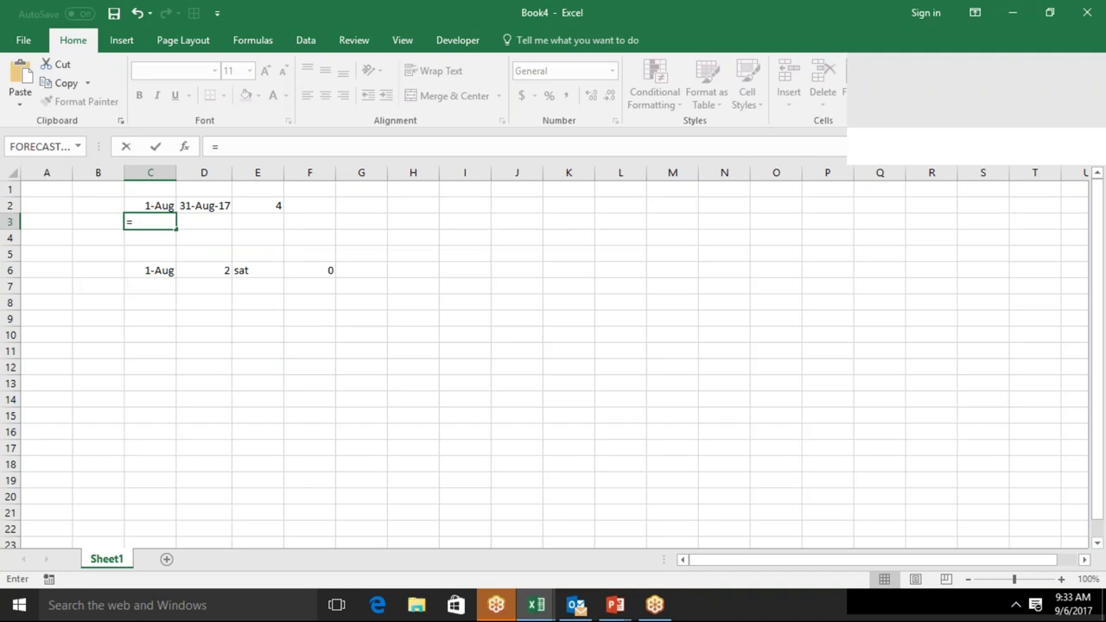
key(Escape)
key(alt+F11)
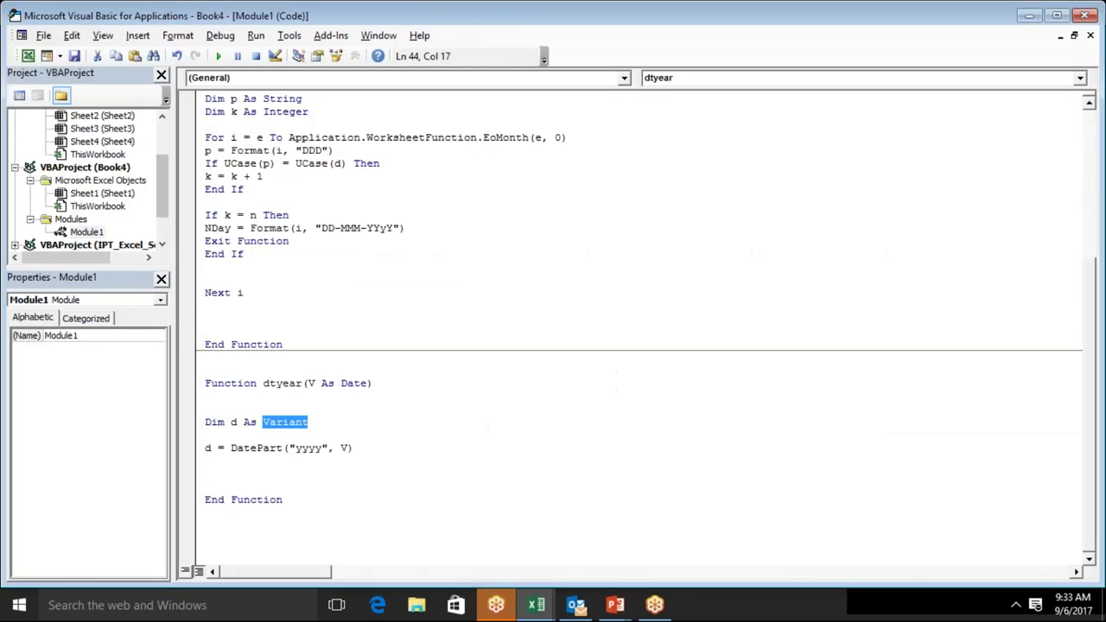
key(alt+F11)
text(=dtyear()
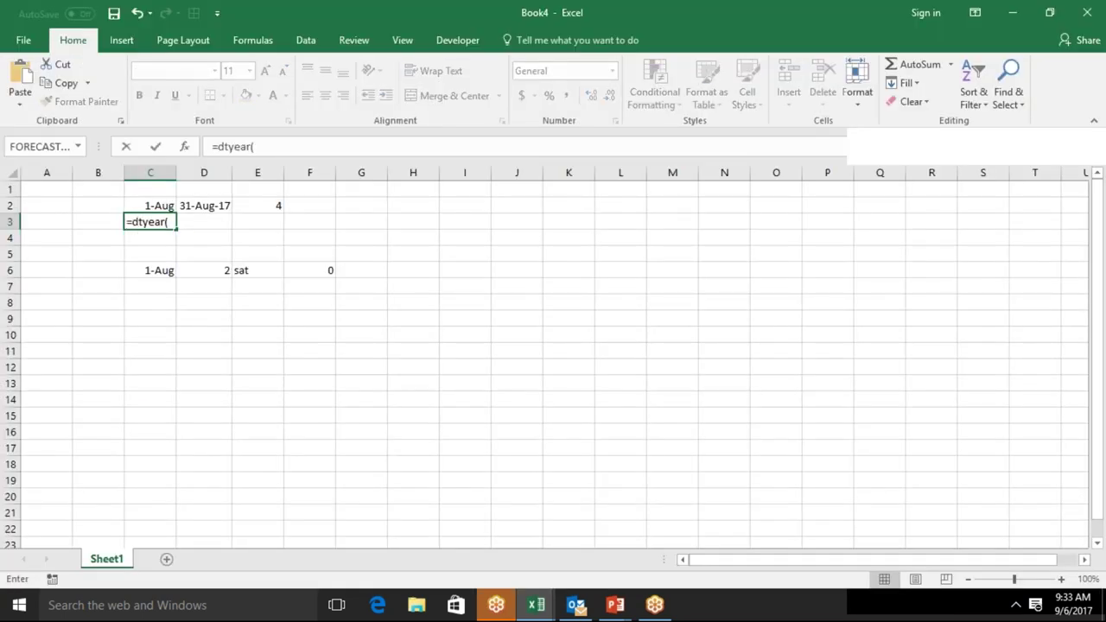
key(Up)
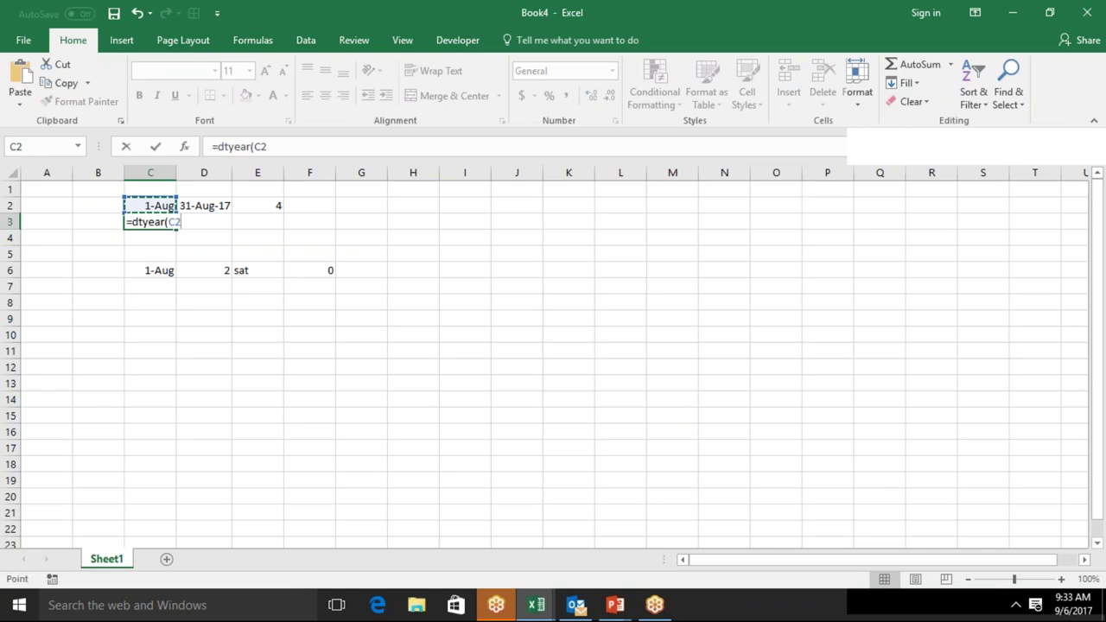
text())
key(Return)
key(Up)
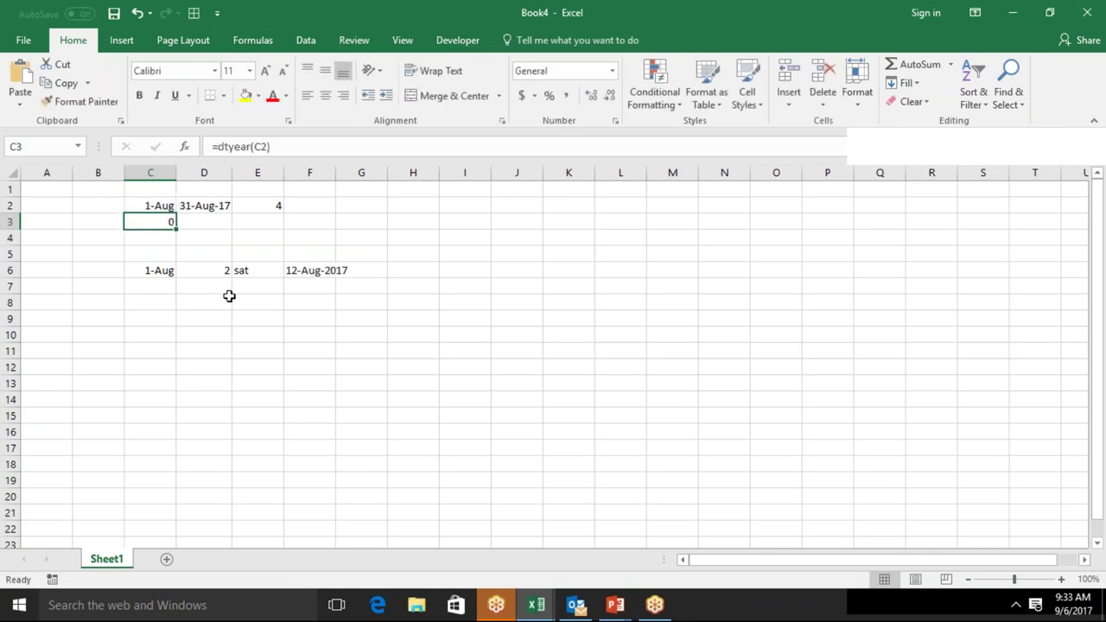
Add dtyear = d before End Function, then re-enter C3 so it shows 2017
key(alt+F11)
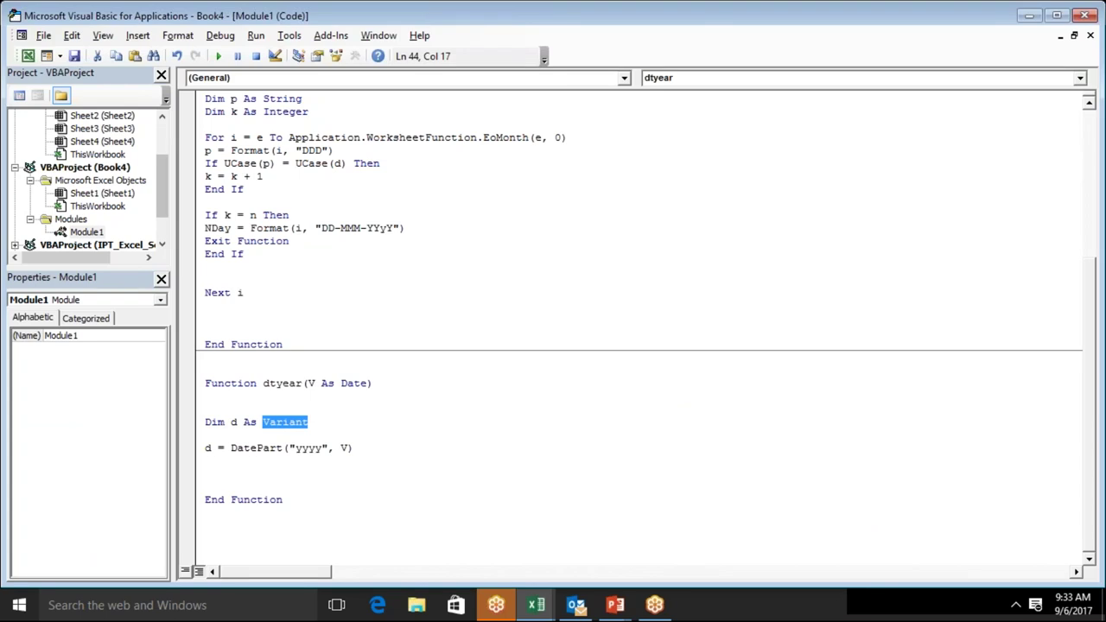
double_click(280, 385)
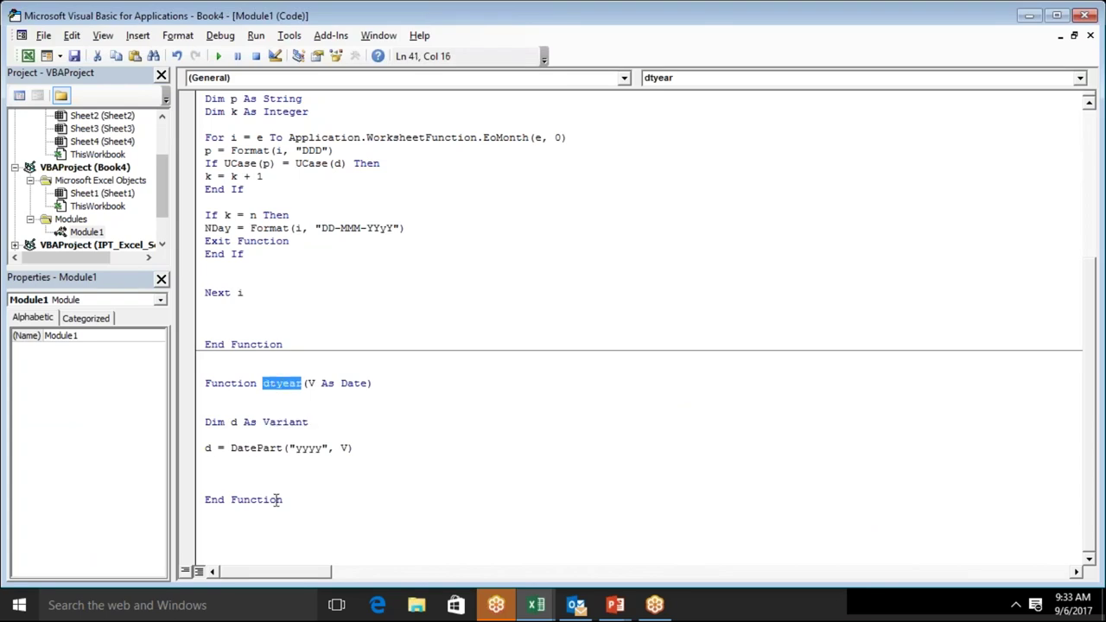
click(268, 486)
text(dtyear=d)
click(296, 411)
key(alt+F11)
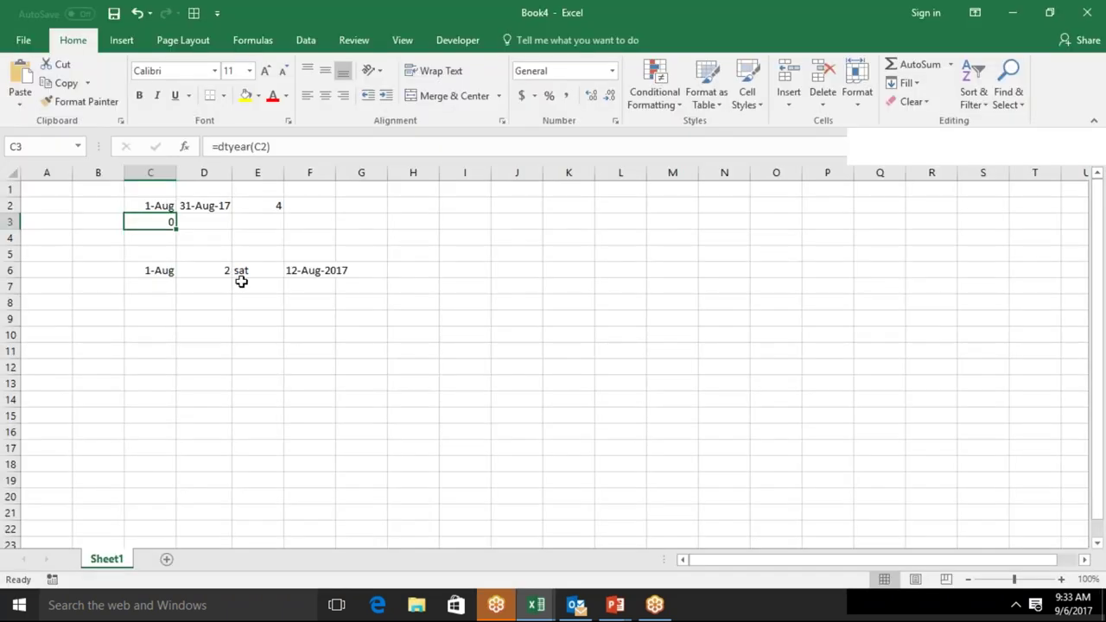
double_click(154, 221)
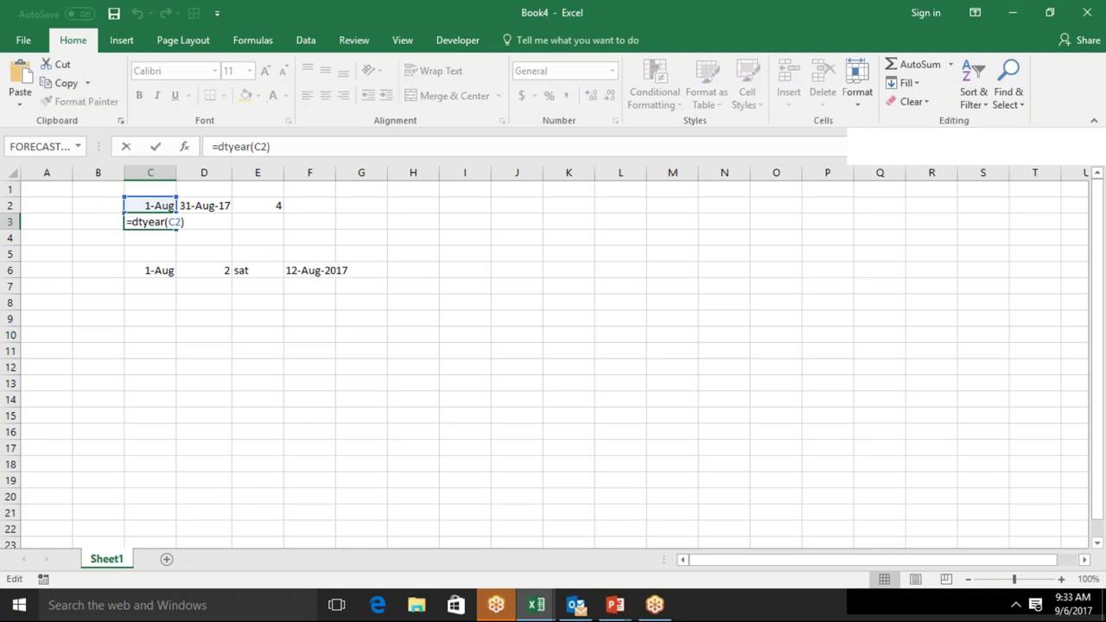
key(Return)
key(Up)
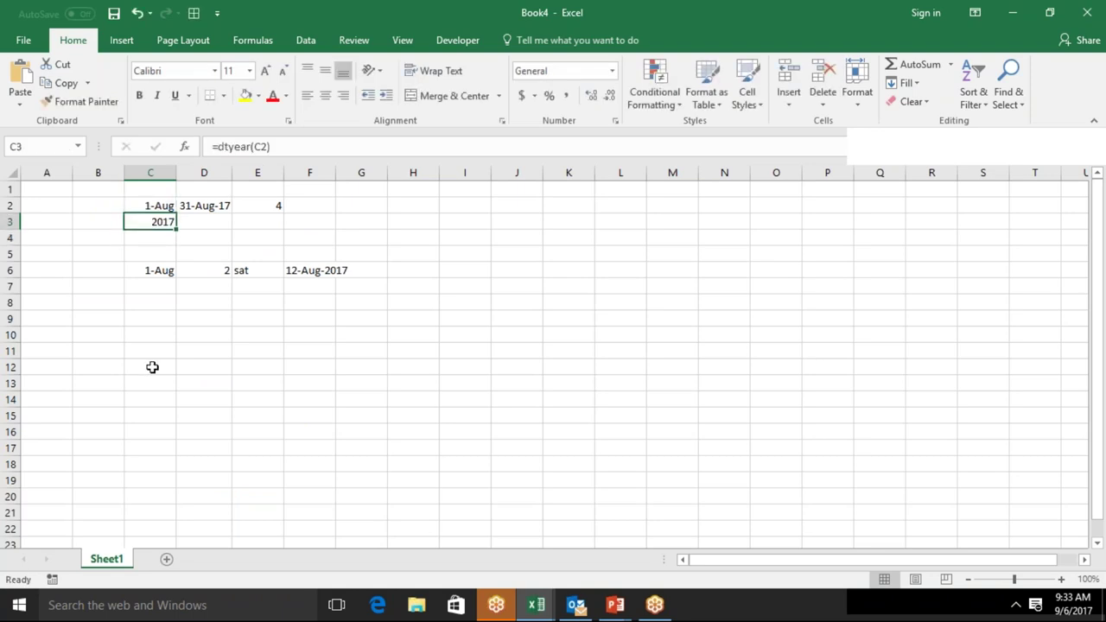
key(alt+F11)
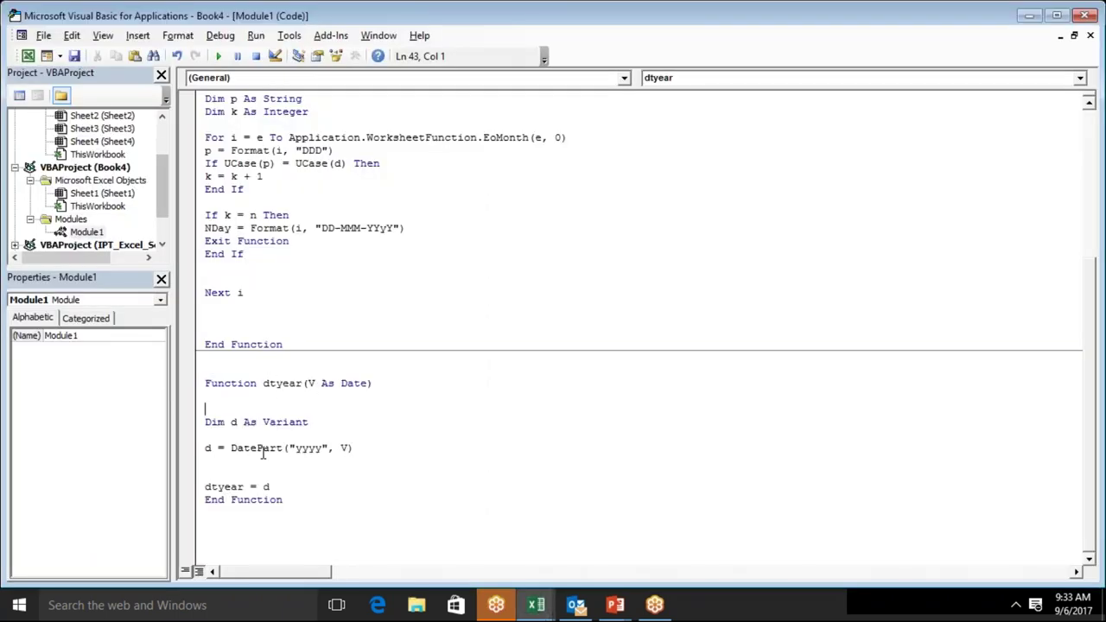
Edit the code lines around dtyear's DatePart("yyyy", V) statement
click(242, 461)
text(=)
text(year()
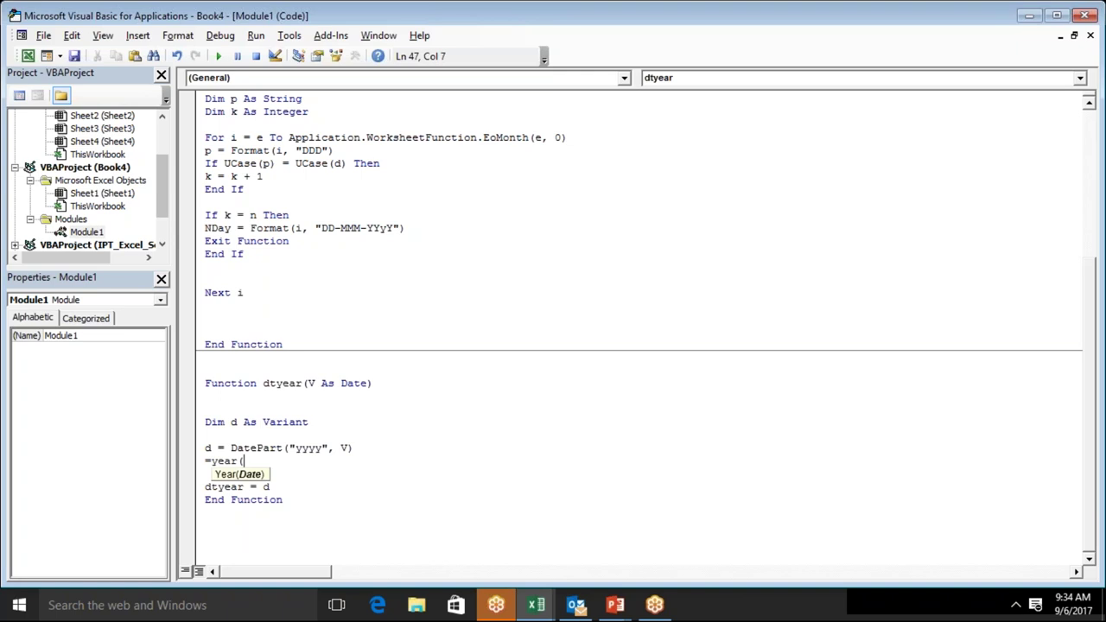
key(BackSpace)
key(BackSpace)
key(BackSpace)
key(BackSpace)
key(BackSpace)
key(BackSpace)
click(311, 423)
double_click(307, 448)
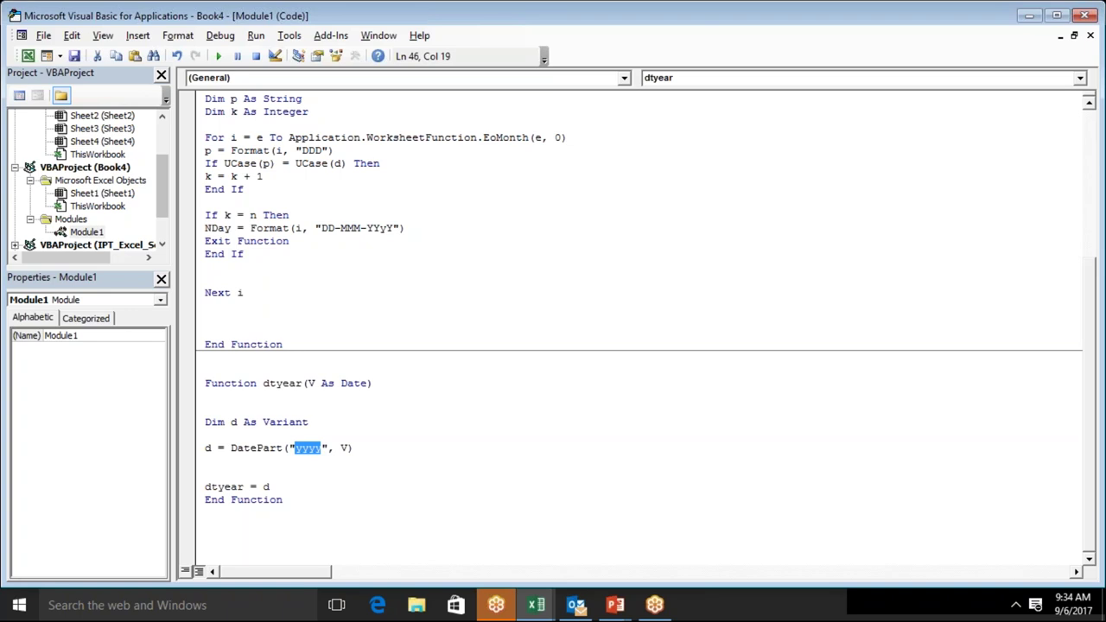
click(286, 368)
Copy the whole module code and select cell F6 on IPT_Excel_School's Class_Link sheet
key(ctrl+a)
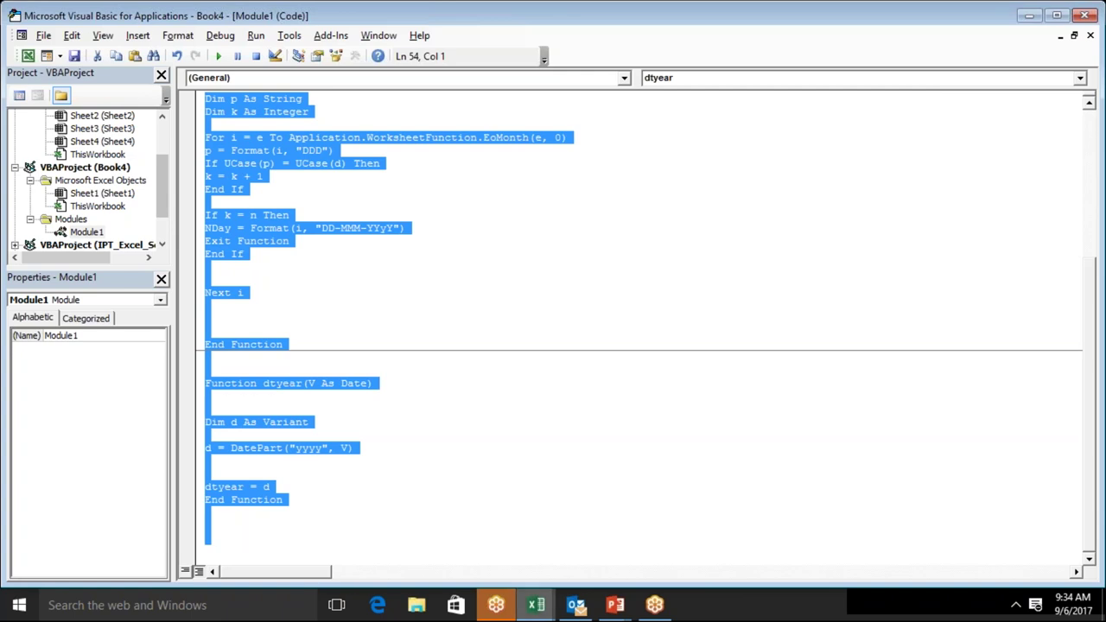
click(535, 605)
click(512, 563)
click(459, 257)
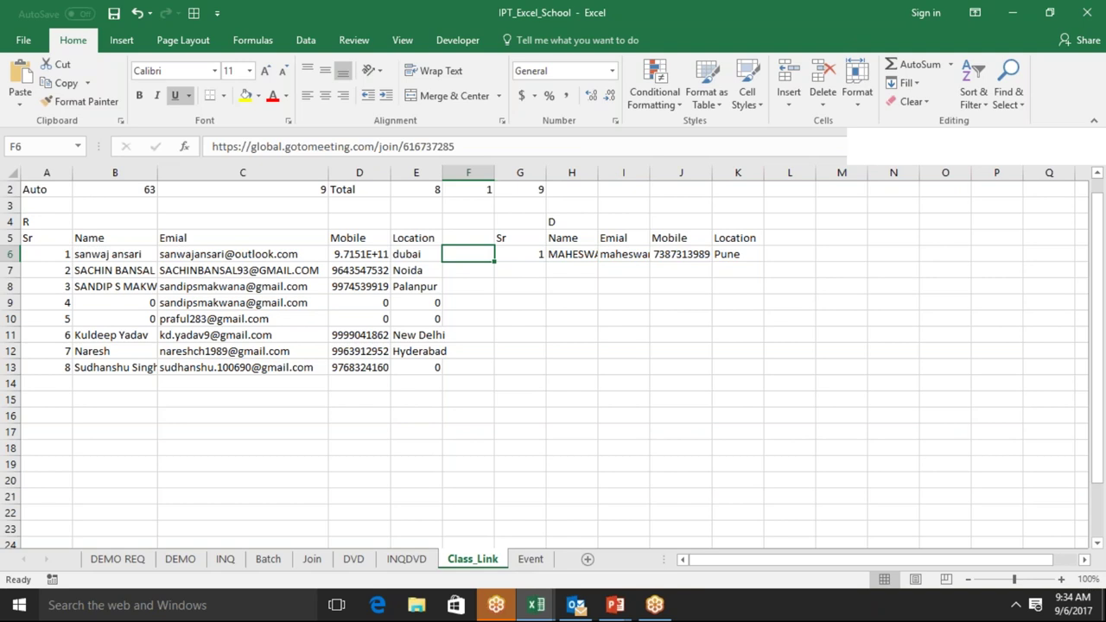
Replace the link in cell F6 with the pasted VBA module code
key(Delete)
key(BackSpace)
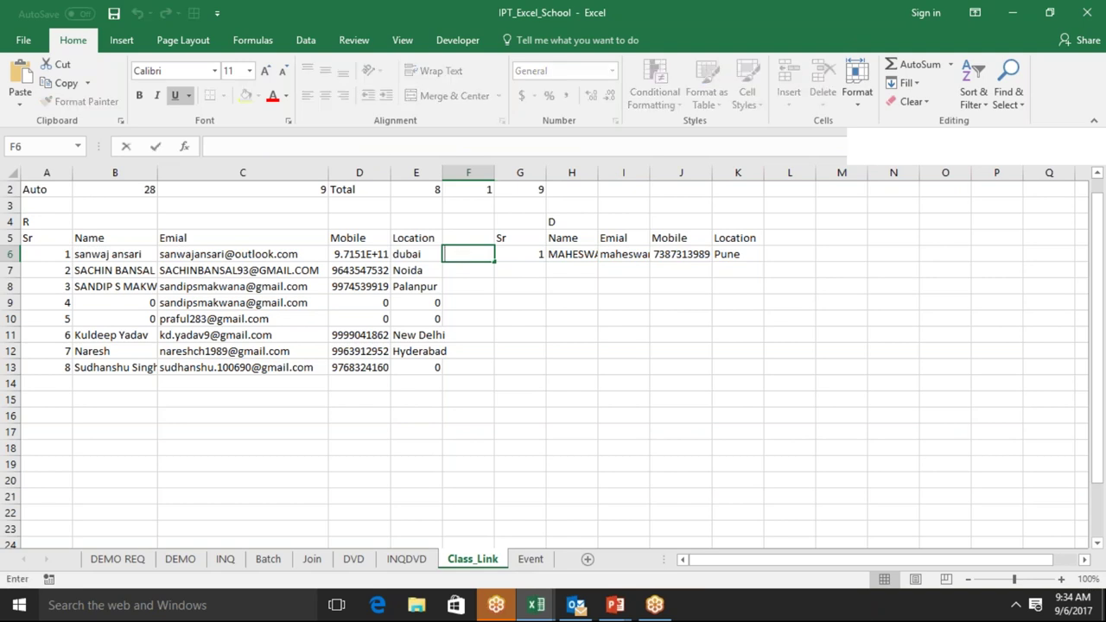
key(ctrl+v)
key(Return)
key(Up)
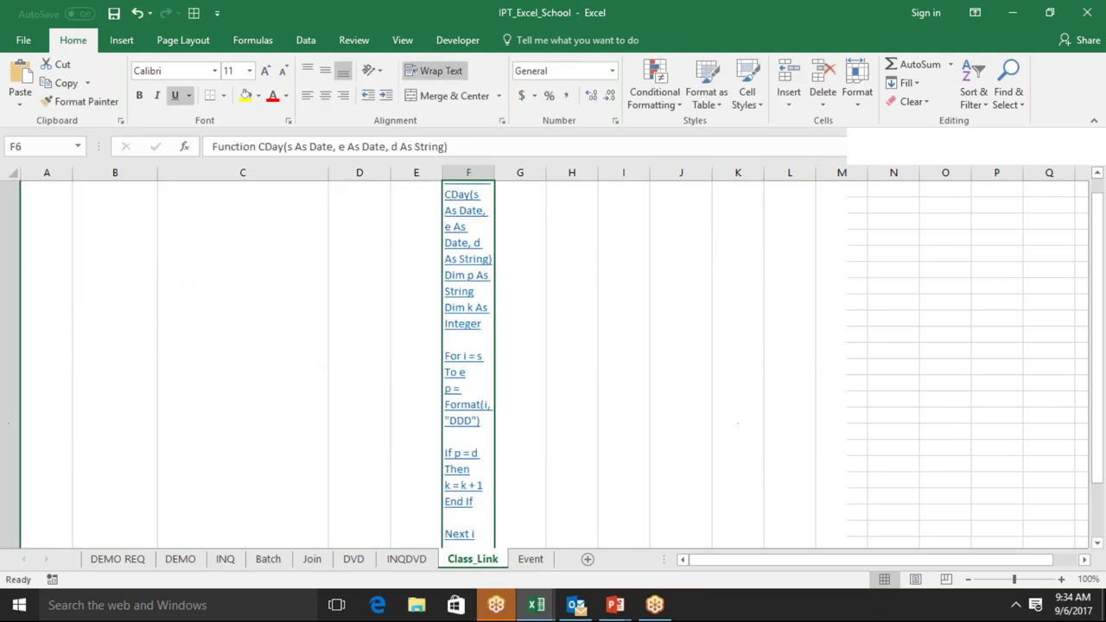
Turn off Wrap Text for F6 and select cells C6:C13
click(438, 73)
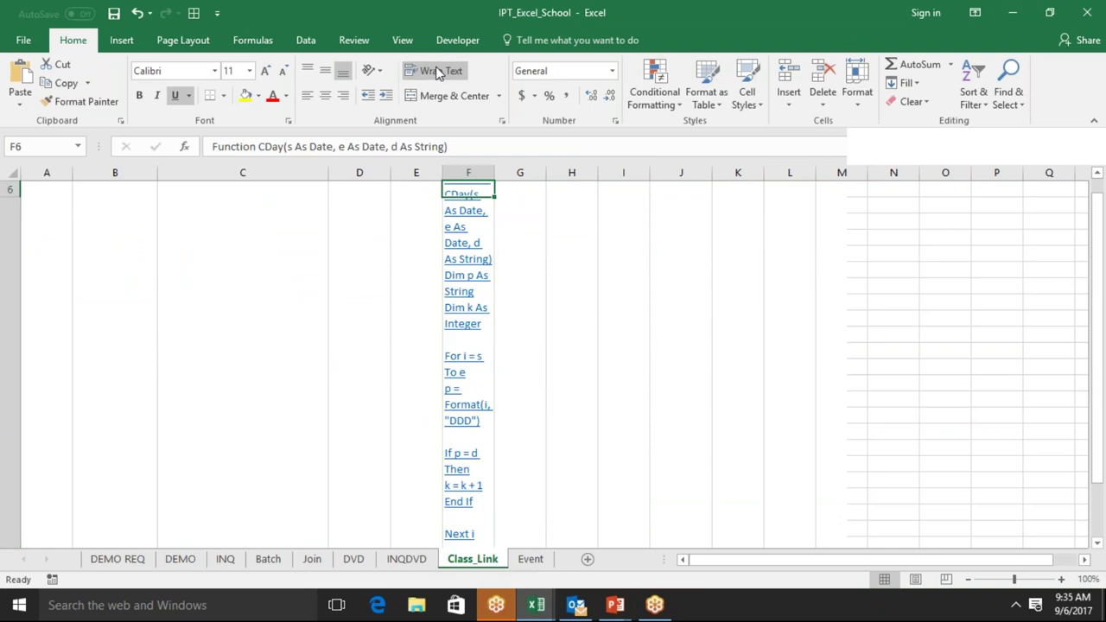
click(438, 74)
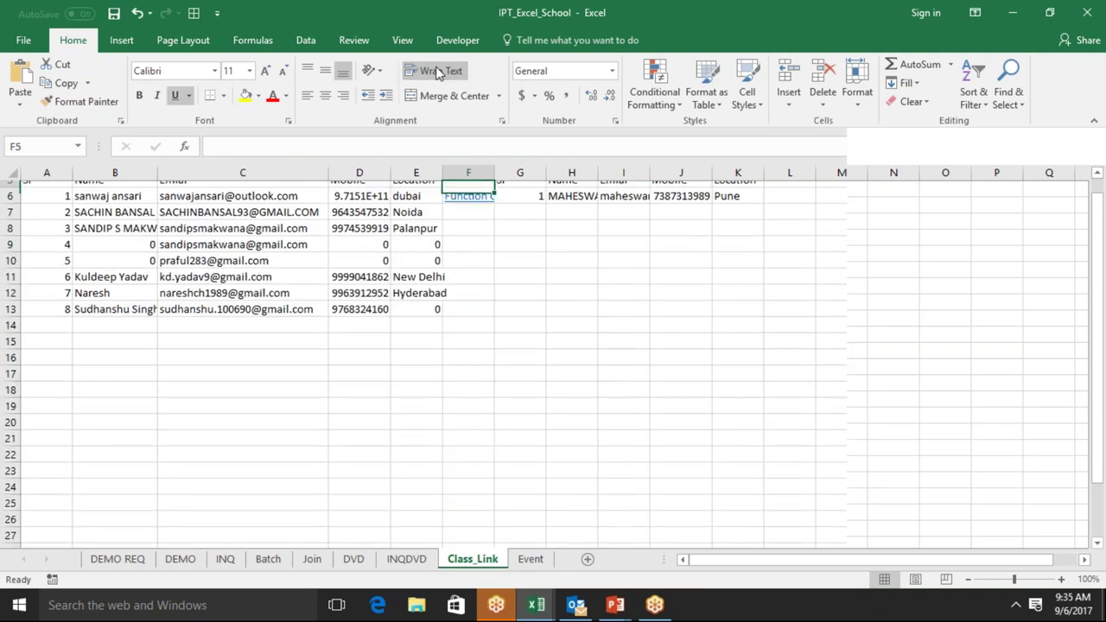
key(Left)
key(Left)
key(Left)
key(shift+Down)
key(shift+Down)
key(shift+Down)
key(shift+Down)
key(shift+Down)
key(shift+Down)
key(shift+Down)
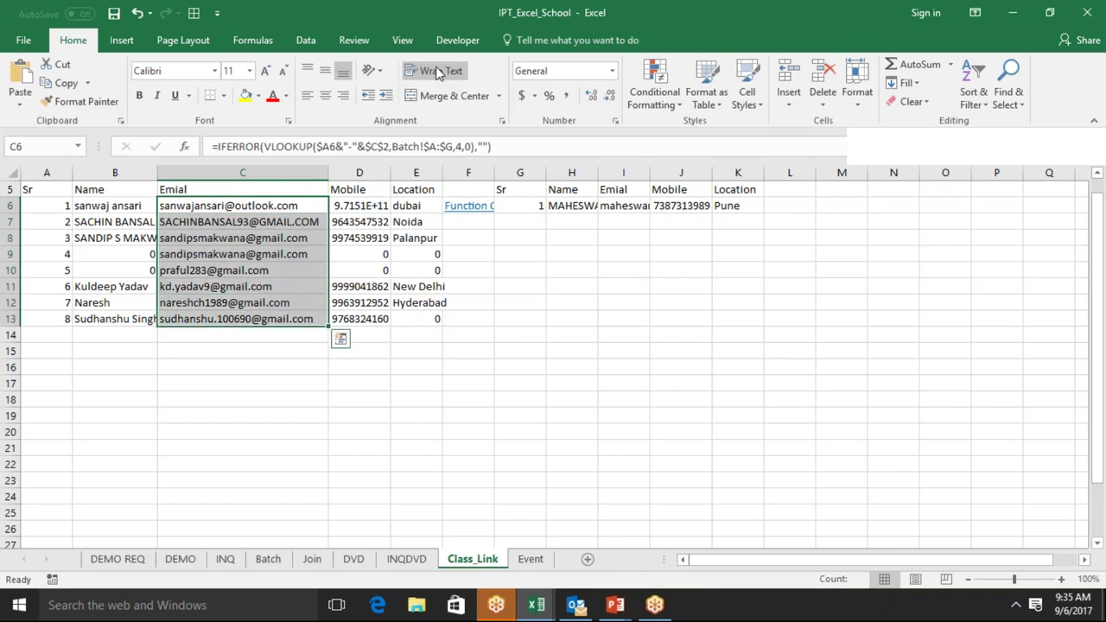